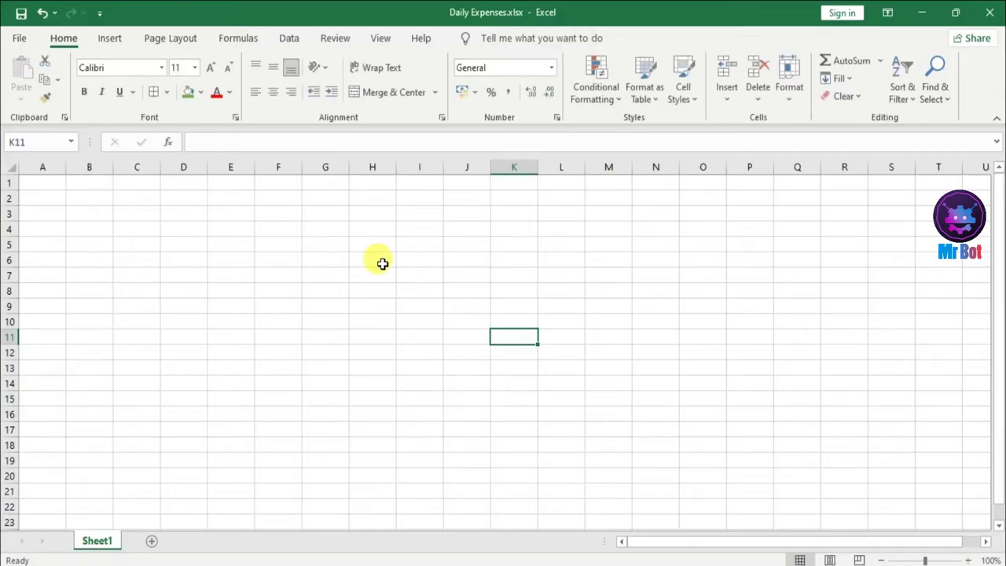
# Open the Daily Expenses.xlsx workbook from the desktop and select cell A5.
pyautogui.click(383, 264)
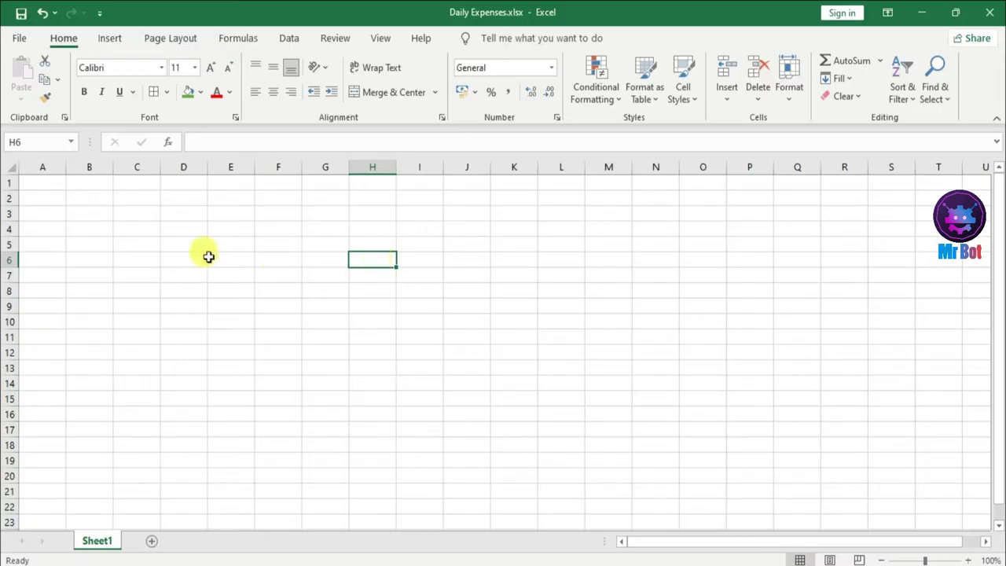
pyautogui.click(53, 249)
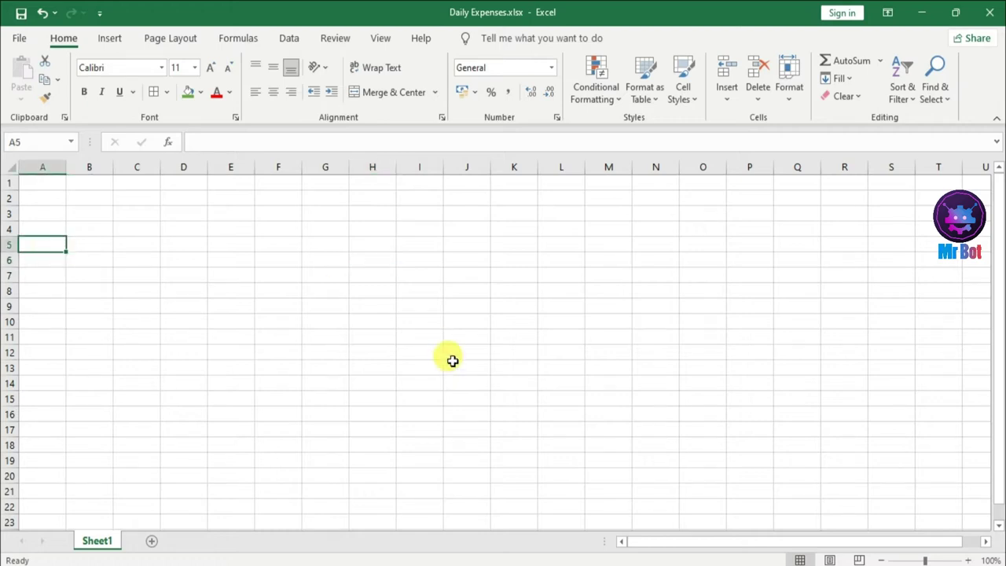
# Enter the headings S.No, Date, Particular and Remark across A5:D5.
pyautogui.write('S.No')
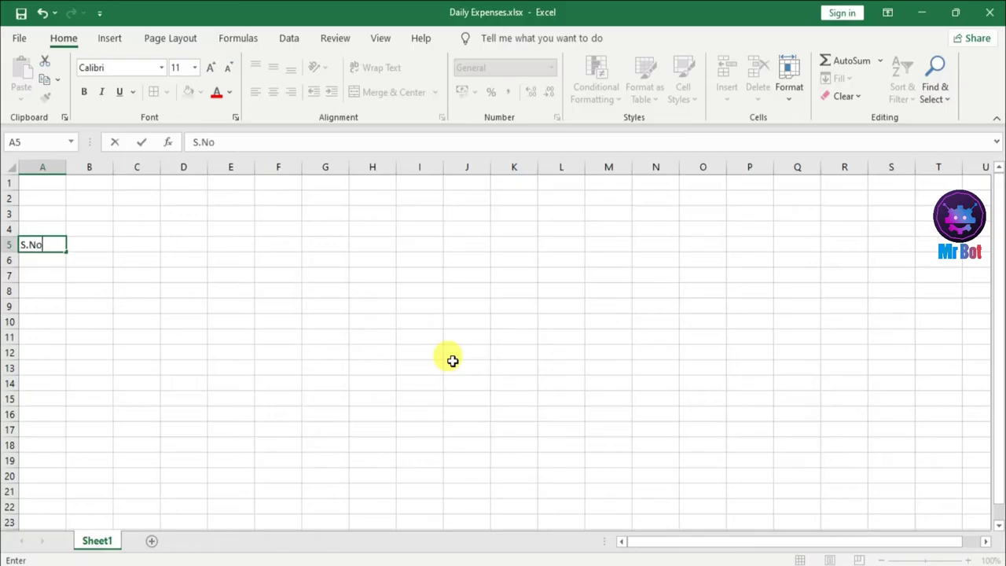
pyautogui.press('Tab')
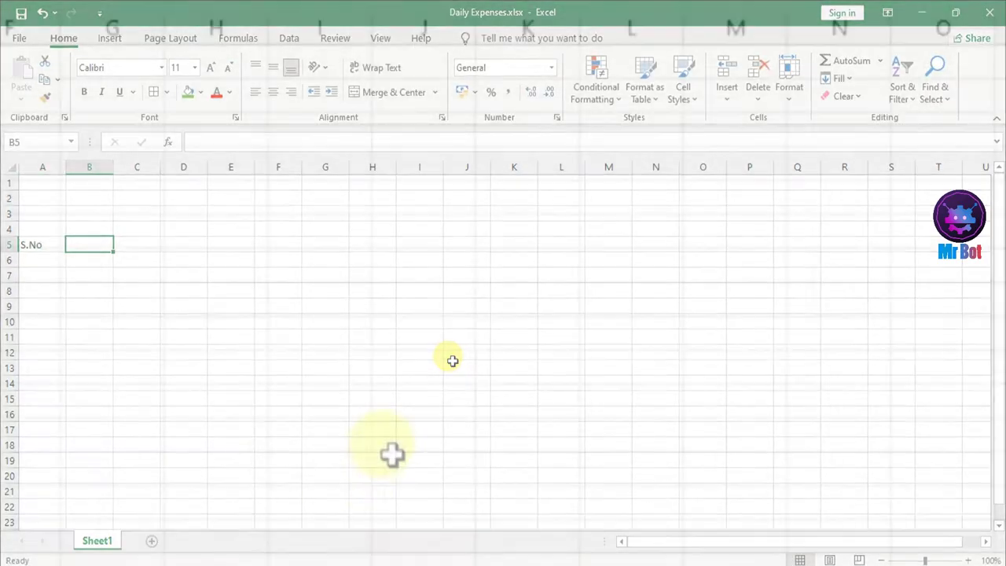
pyautogui.write('Date')
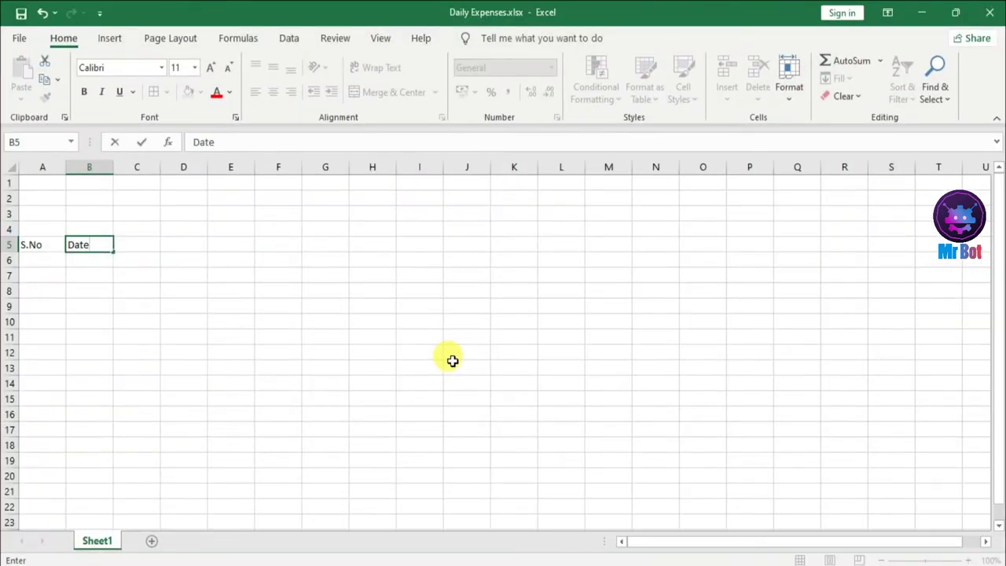
pyautogui.press('Tab')
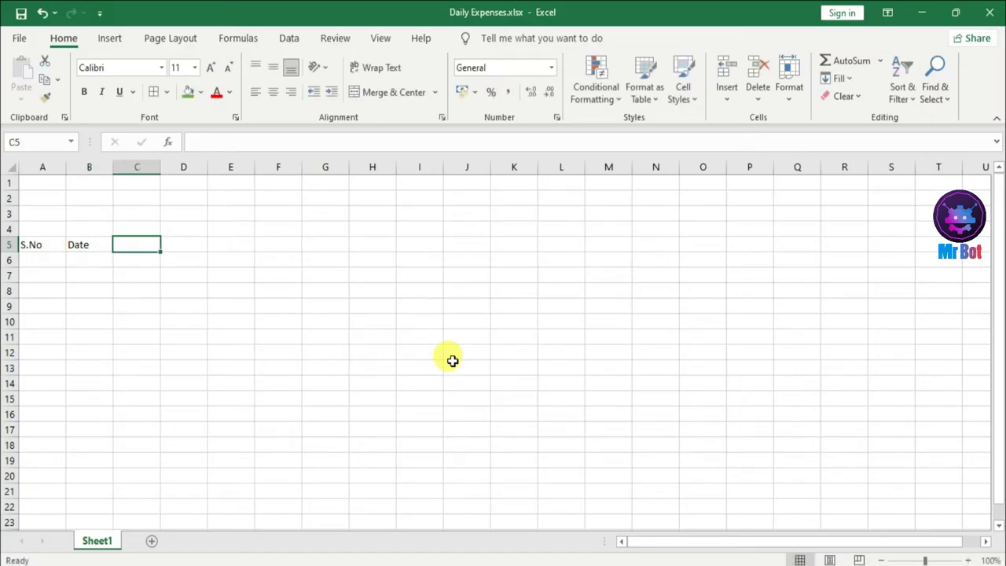
pyautogui.write('Parti')
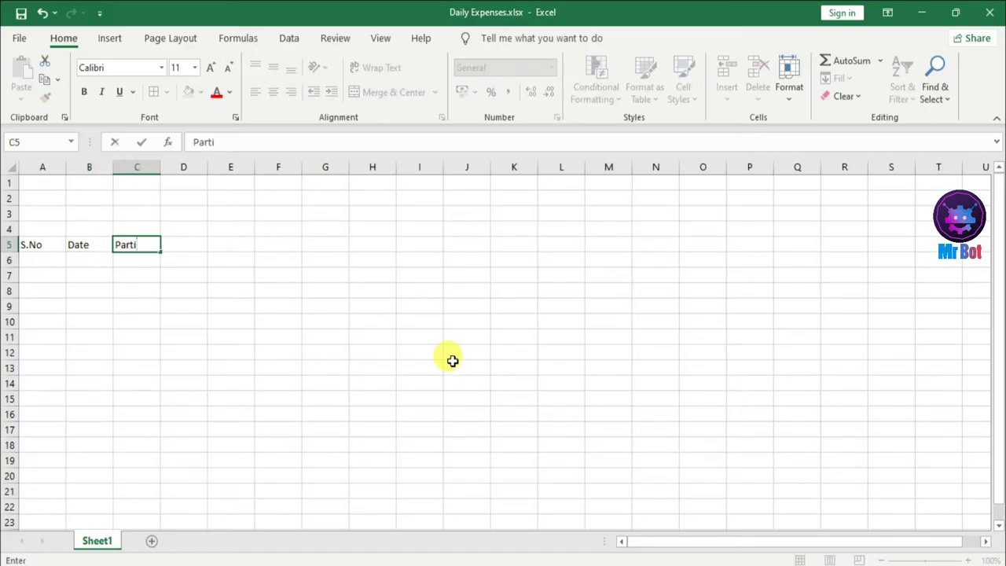
pyautogui.write('cular')
pyautogui.press('Tab')
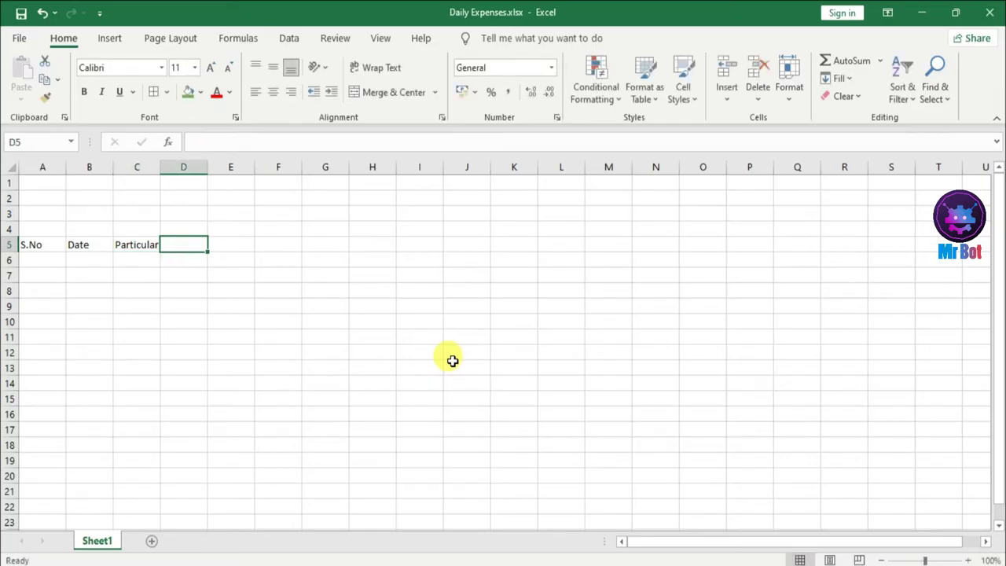
pyautogui.write('Remark')
pyautogui.press('Tab')
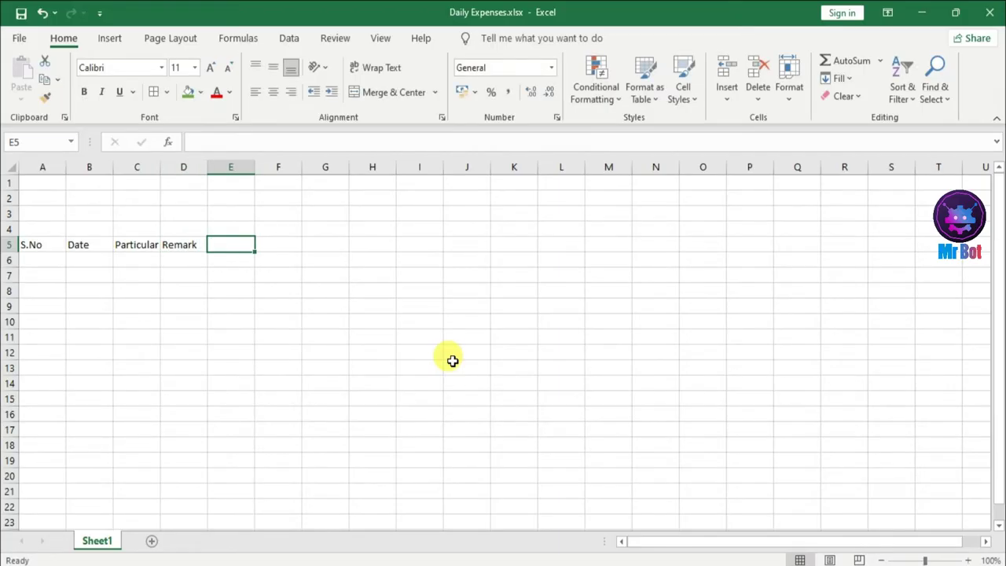
# Add the IN, OUT and Balance headings in E5:G5 and widen column B.
pyautogui.write('IN')
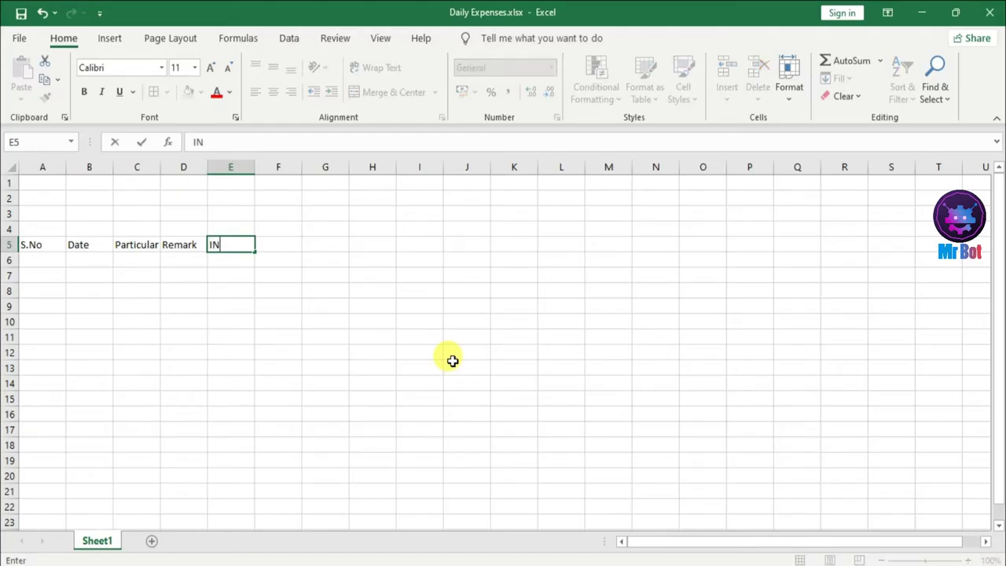
pyautogui.press('Tab')
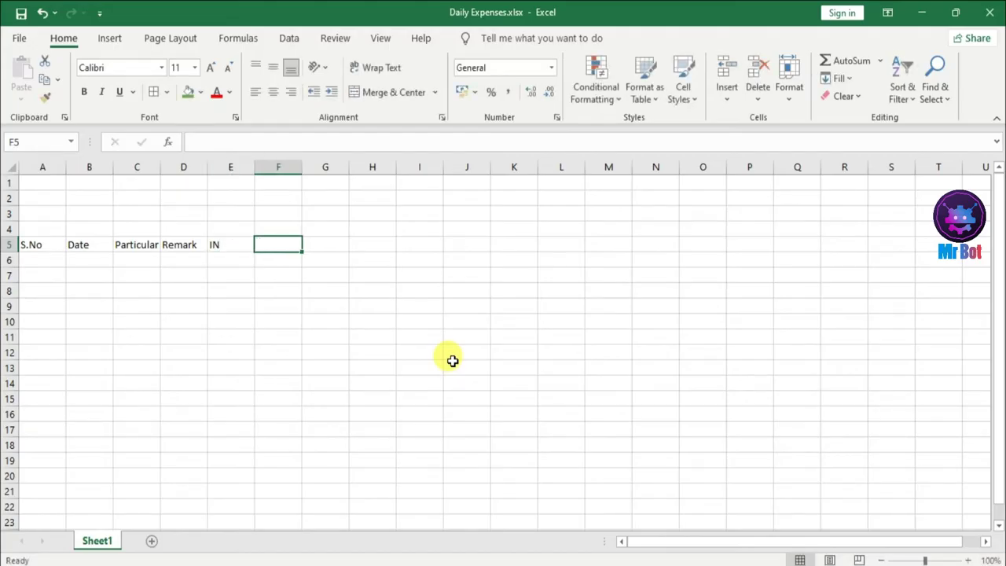
pyautogui.write('OUT')
pyautogui.press('Tab')
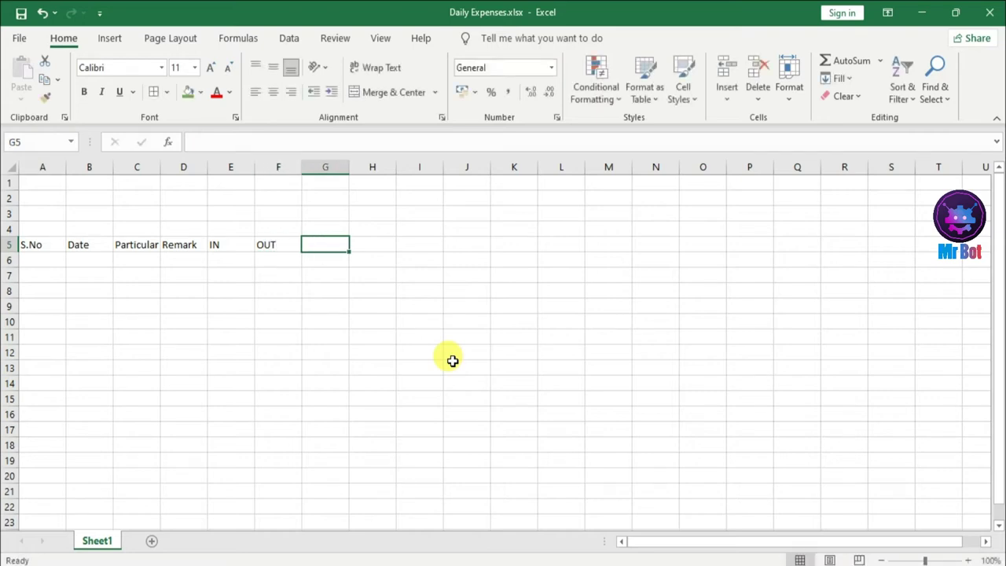
pyautogui.write('To')
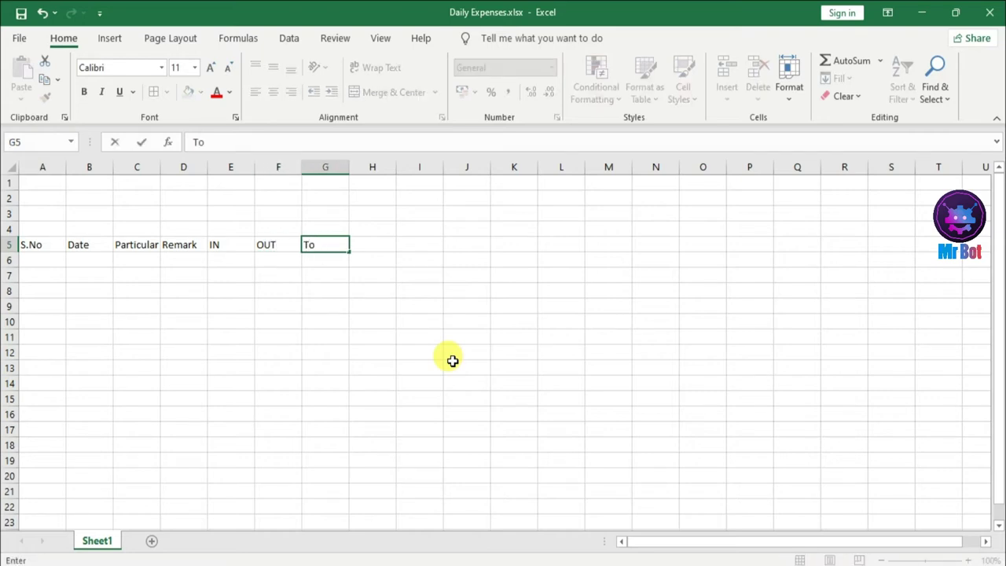
pyautogui.press('BackSpace')
pyautogui.press('BackSpace')
pyautogui.write('Balance')
pyautogui.press('Tab')
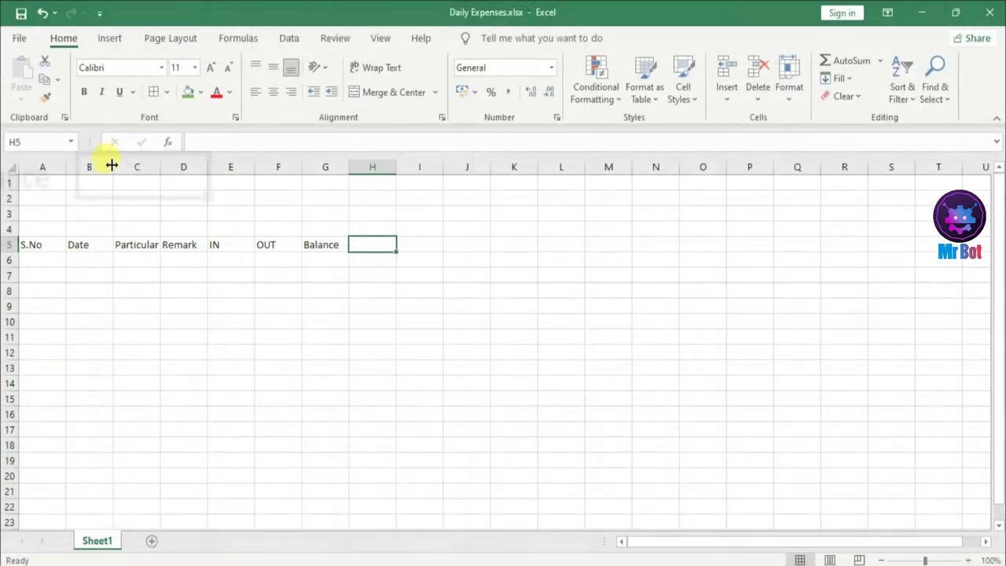
pyautogui.moveTo(113, 165); pyautogui.dragTo(270, 166)
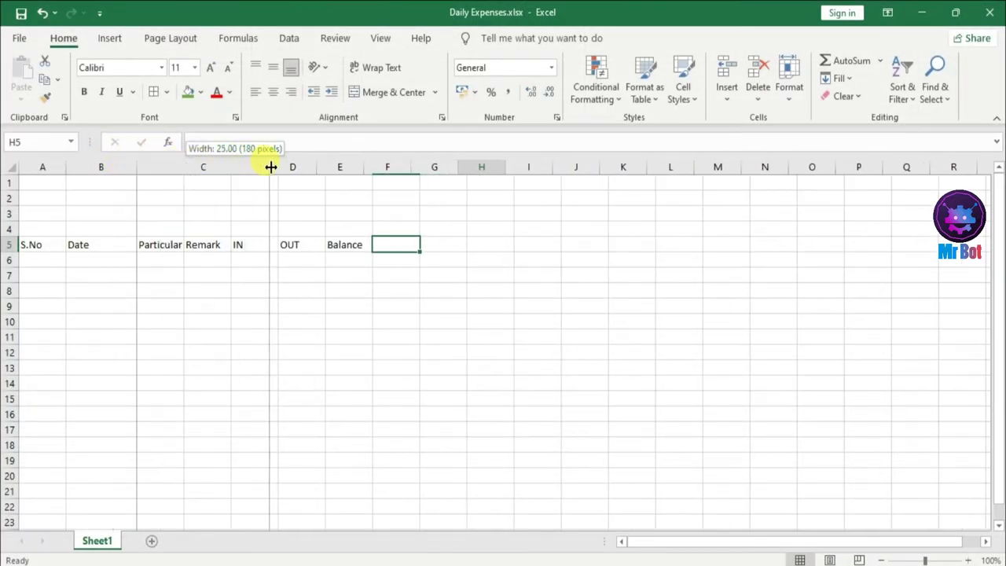
# Widen the Particular column C to about 25 so descriptions fit.
pyautogui.moveTo(318, 166); pyautogui.dragTo(536, 170)
pyautogui.click(183, 258)
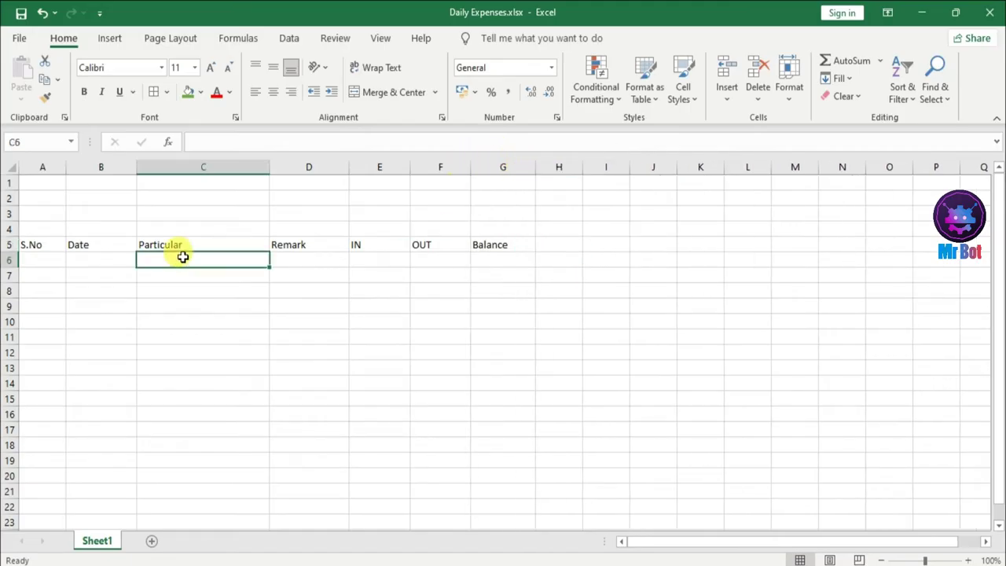
pyautogui.click(304, 227)
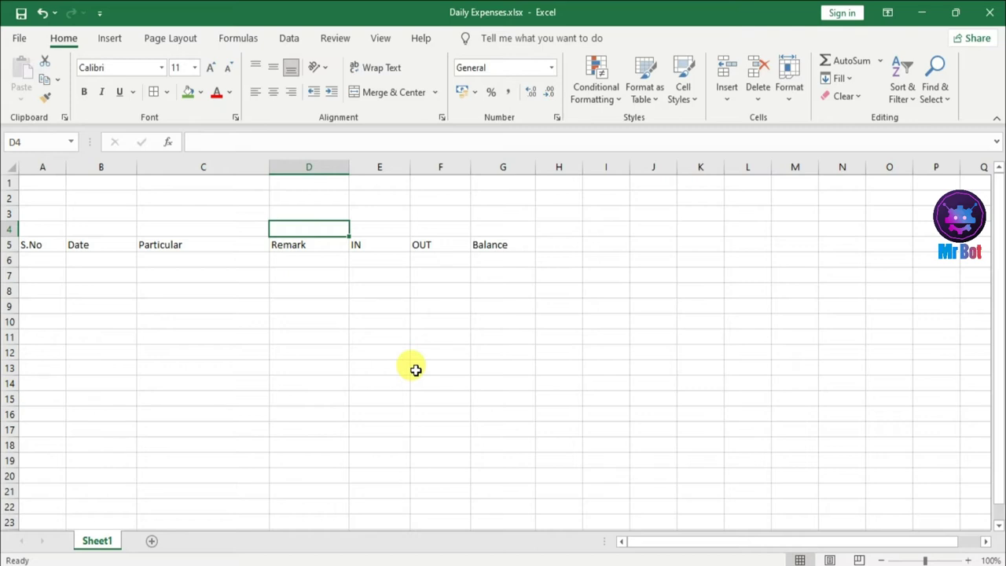
# Enter Month in D4, Opening Bal in F4 and 25000 in G4.
pyautogui.write('Month')
pyautogui.press('Tab')
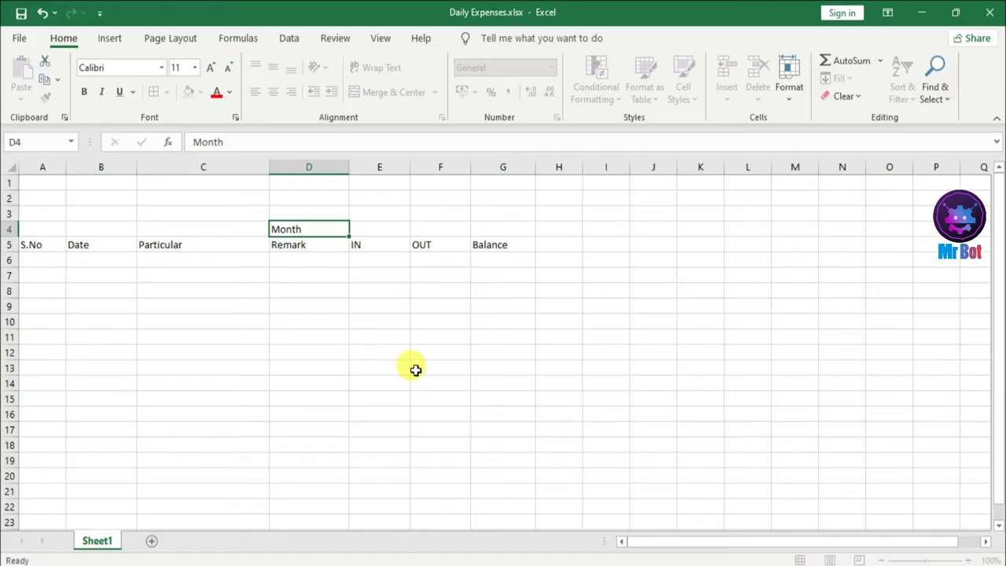
pyautogui.press('Right')
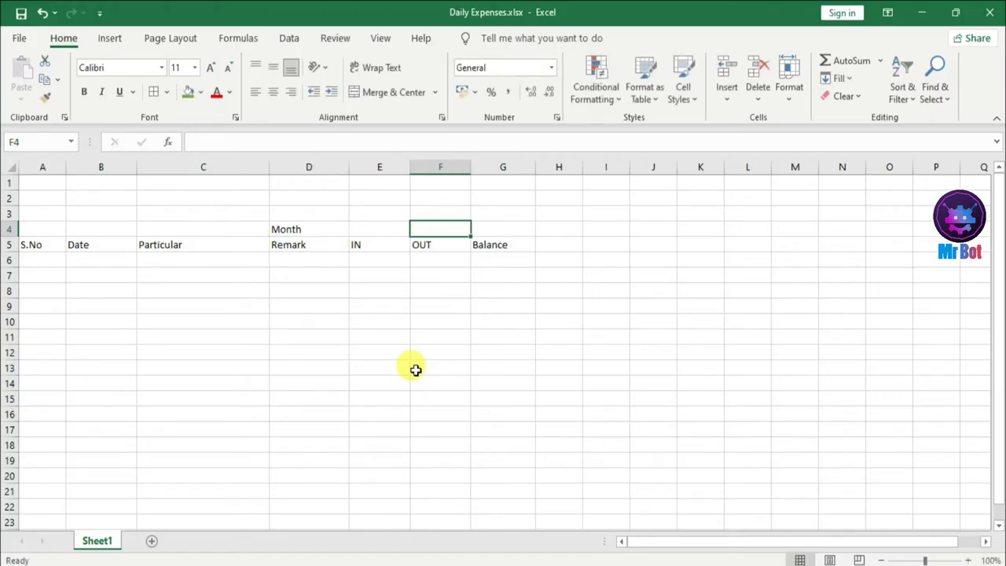
pyautogui.write('Opening Bal')
pyautogui.press('Tab')
pyautogui.write('25000')
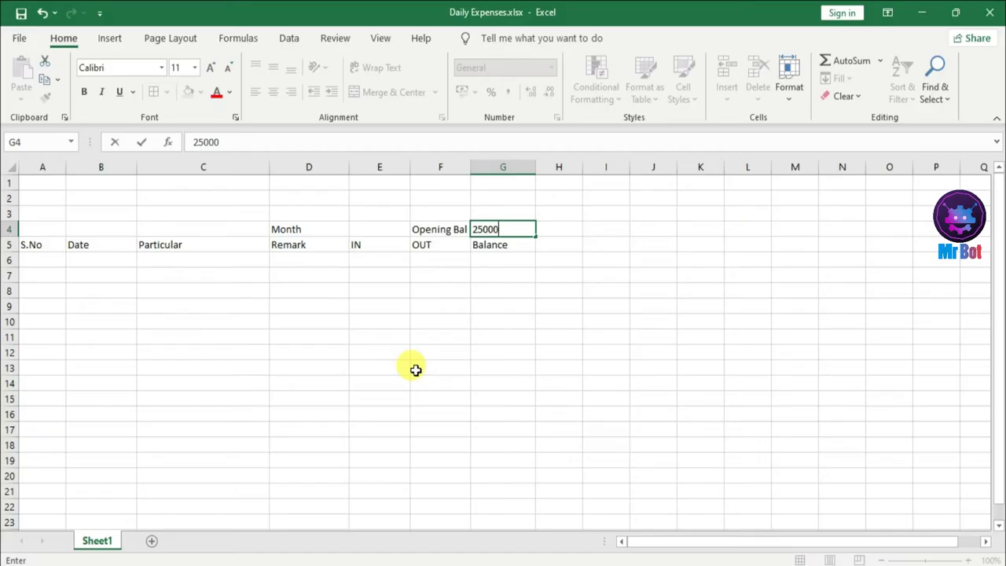
pyautogui.press('Return')
pyautogui.press('Down')
pyautogui.press('Down')
pyautogui.press('Down')
pyautogui.press('Down')
pyautogui.press('Down')
pyautogui.press('Down')
pyautogui.press('Down')
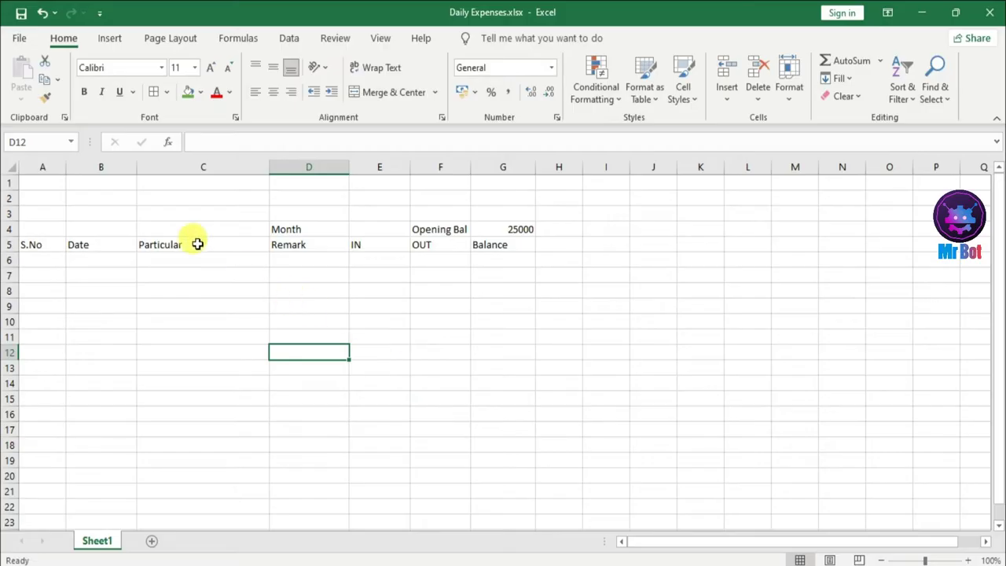
# Merge A1:C3, middle-align it, and type the title 'Daily Expense Records'.
pyautogui.click(37, 185)
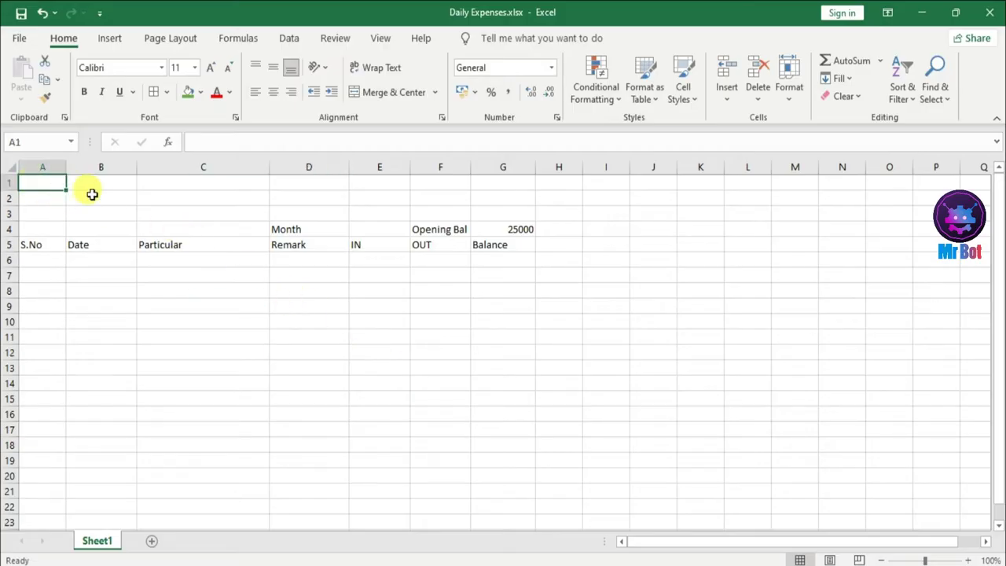
pyautogui.click(245, 291)
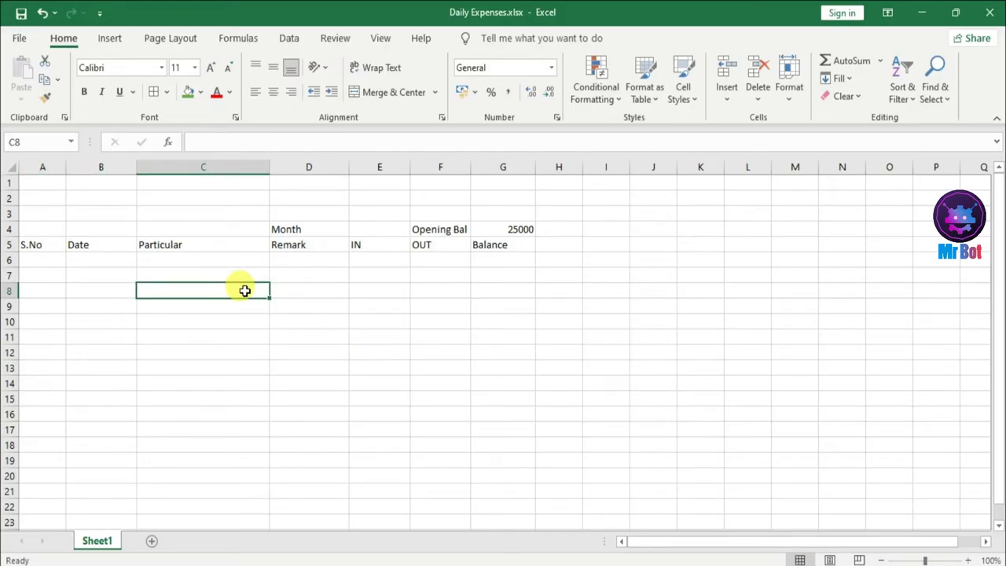
pyautogui.click(151, 227)
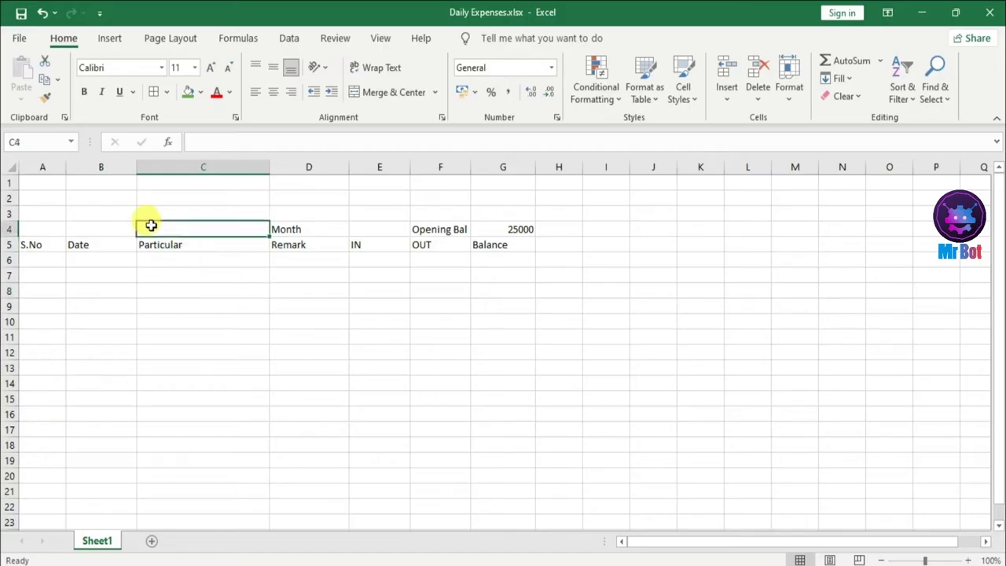
pyautogui.click(52, 182)
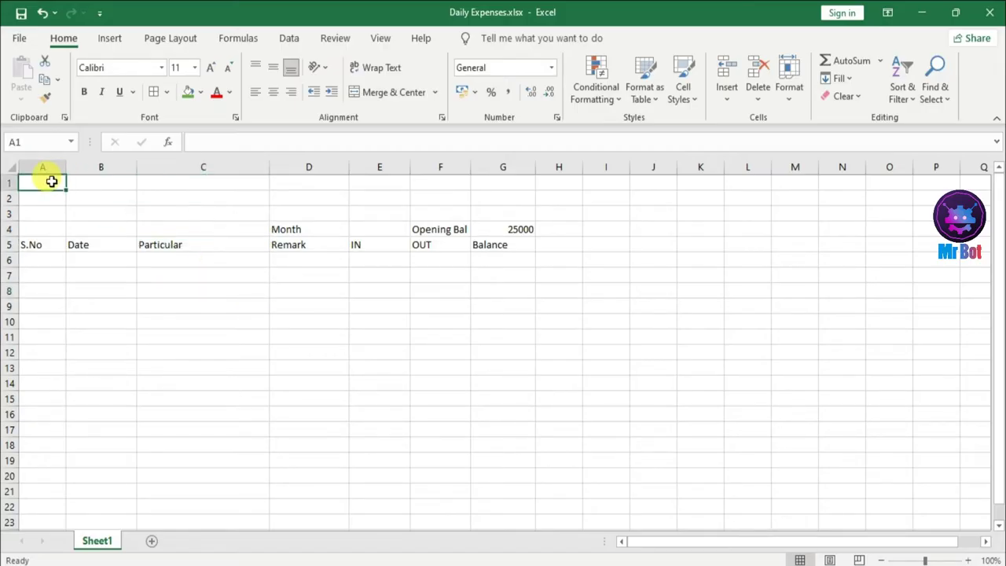
pyautogui.moveTo(51, 181); pyautogui.dragTo(228, 214)
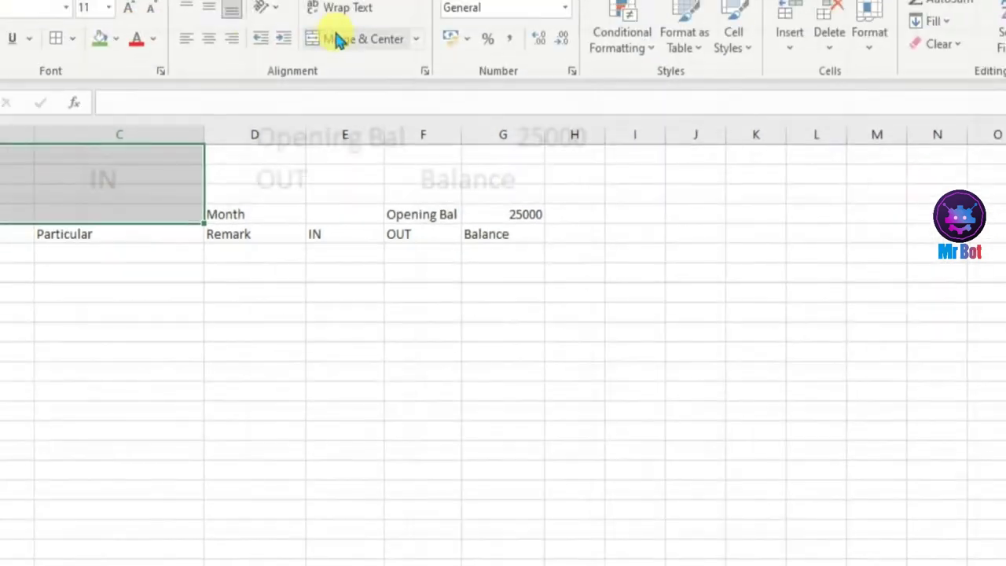
pyautogui.click(375, 91)
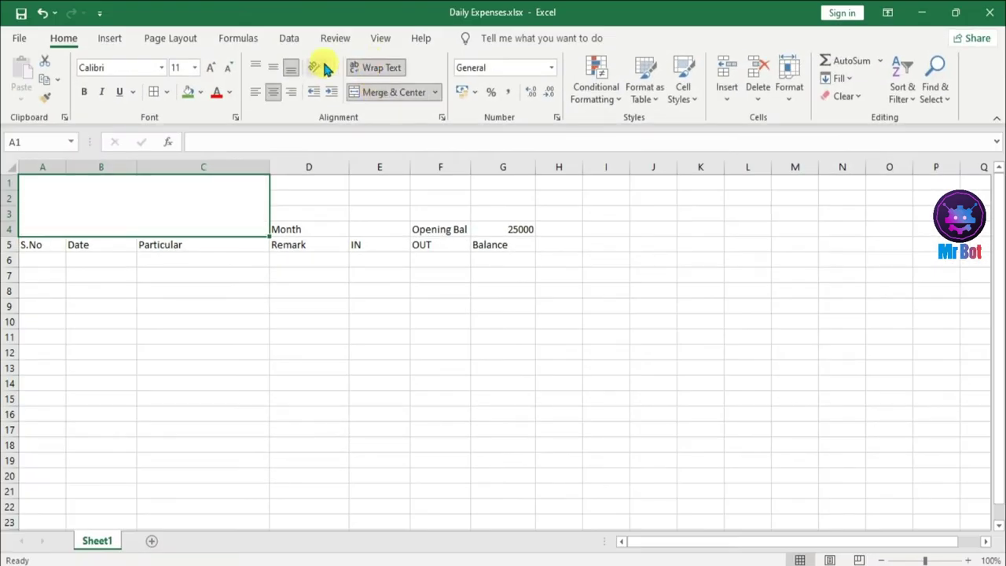
pyautogui.click(269, 67)
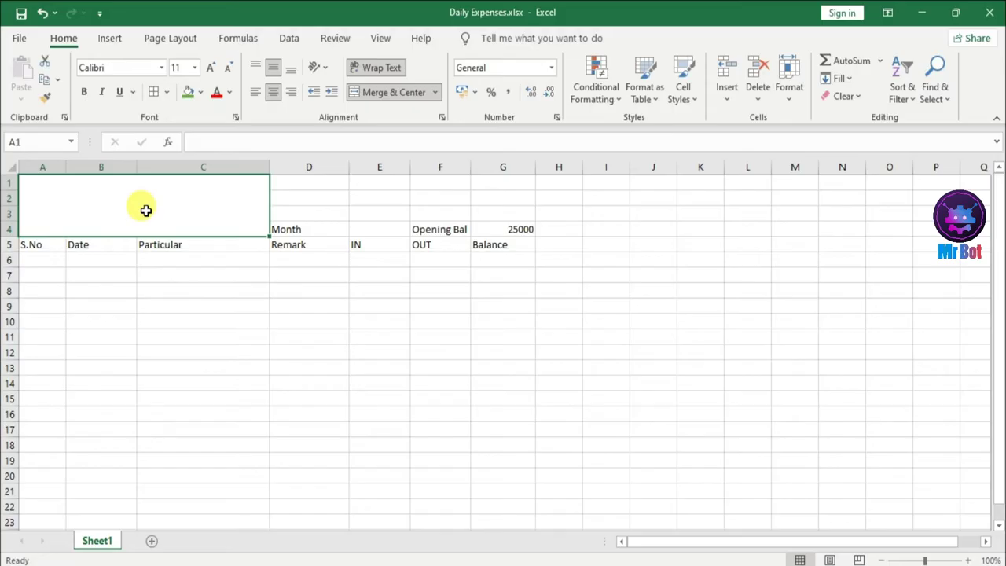
pyautogui.write('Daily Expense')
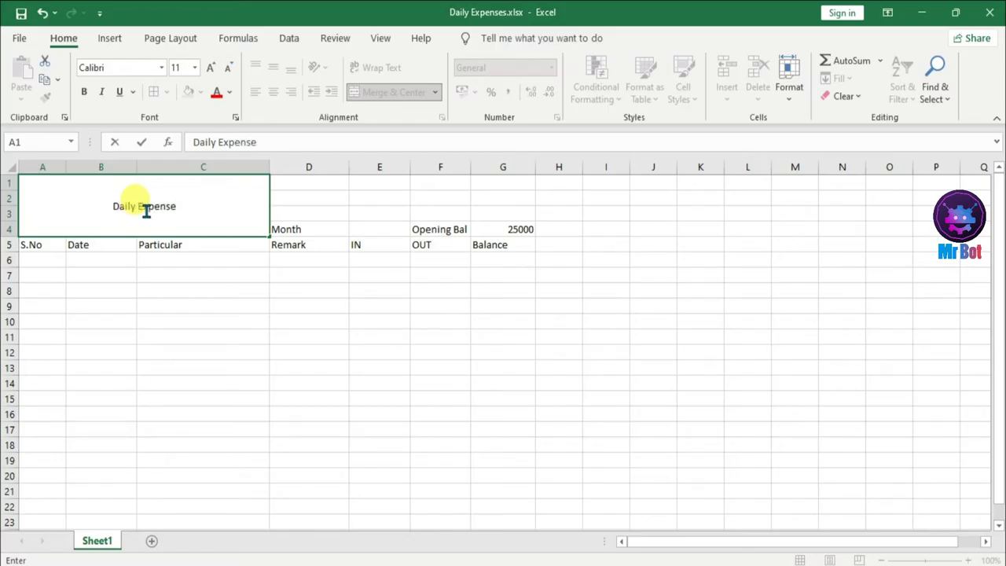
pyautogui.write(' Records')
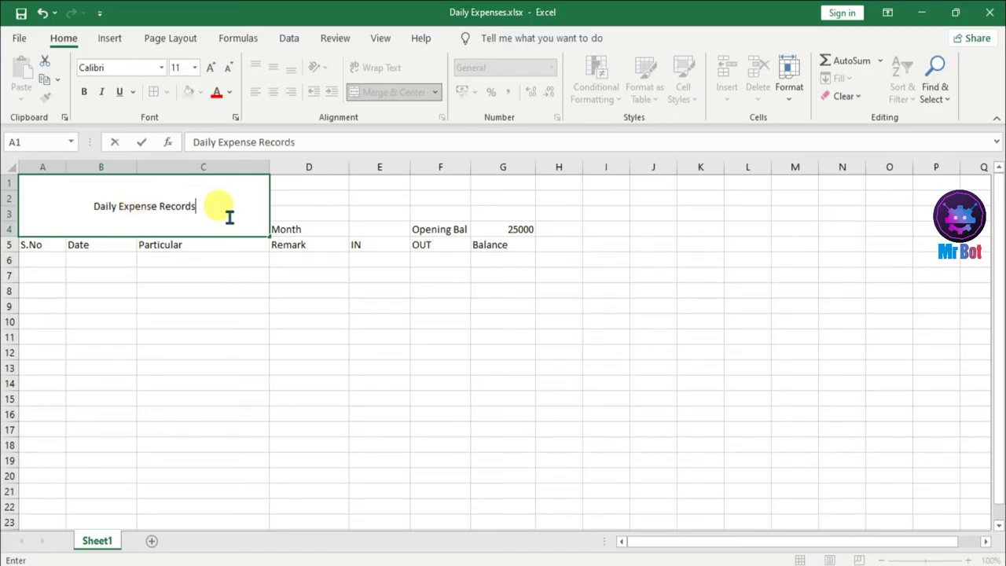
pyautogui.moveTo(211, 211); pyautogui.dragTo(83, 206)
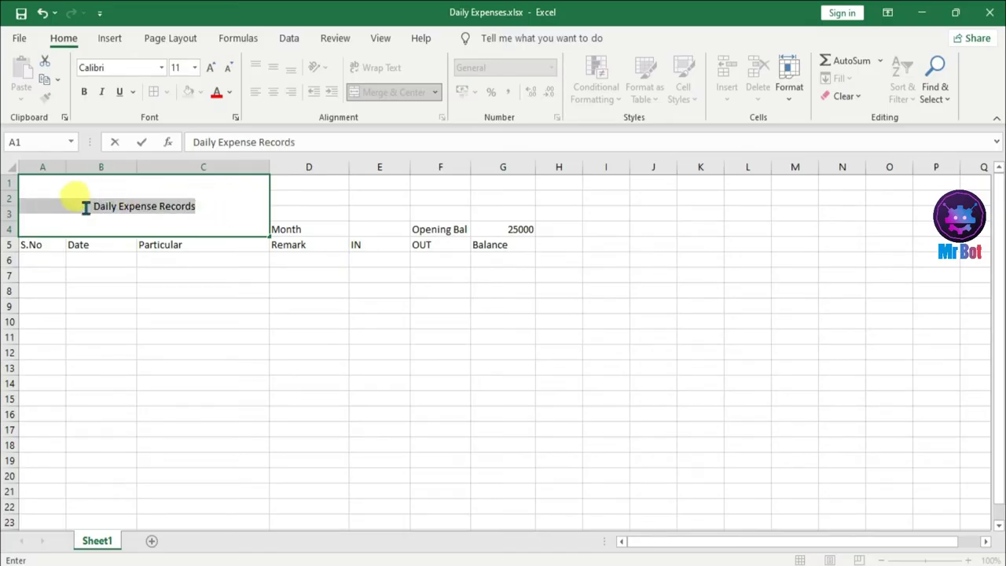
# Enlarge the 'Daily Expense Records' title to 24 point and make it bold.
pyautogui.click(213, 69)
pyautogui.click(213, 69)
pyautogui.click(212, 69)
pyautogui.click(212, 69)
pyautogui.click(212, 69)
pyautogui.click(213, 70)
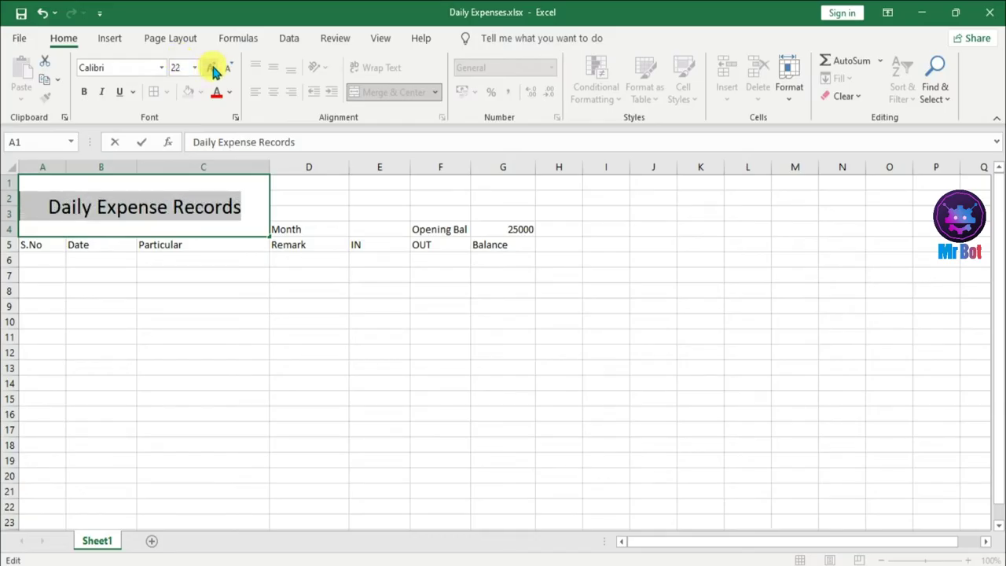
pyautogui.click(212, 69)
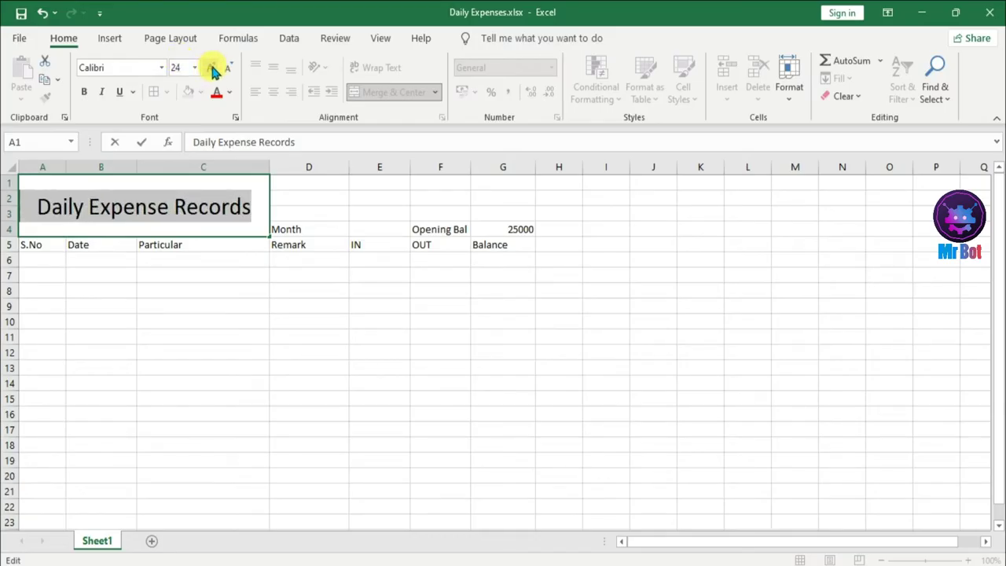
pyautogui.click(86, 92)
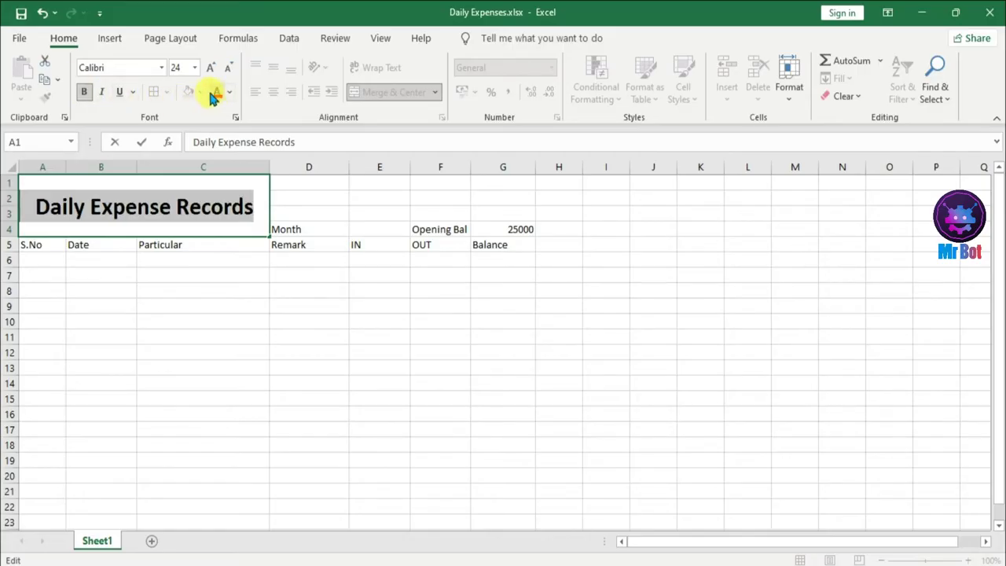
pyautogui.click(186, 192)
pyautogui.click(357, 427)
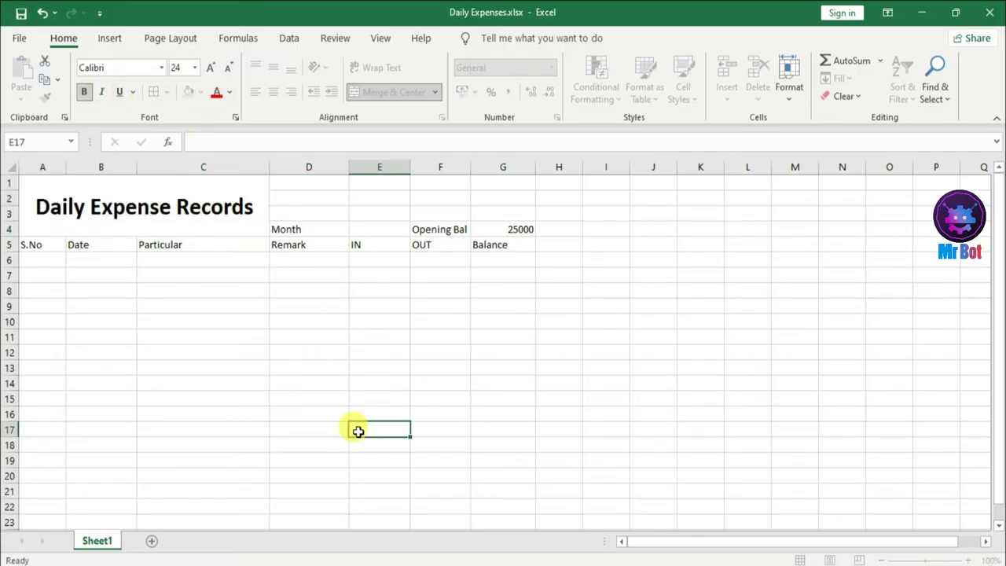
# Fill the merged title block with green.
pyautogui.click(214, 209)
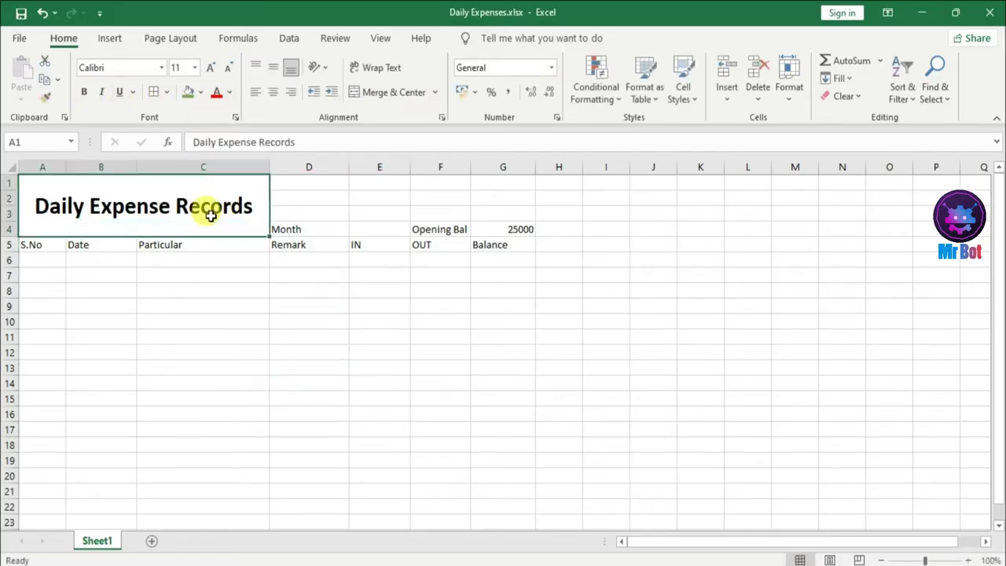
pyautogui.click(201, 92)
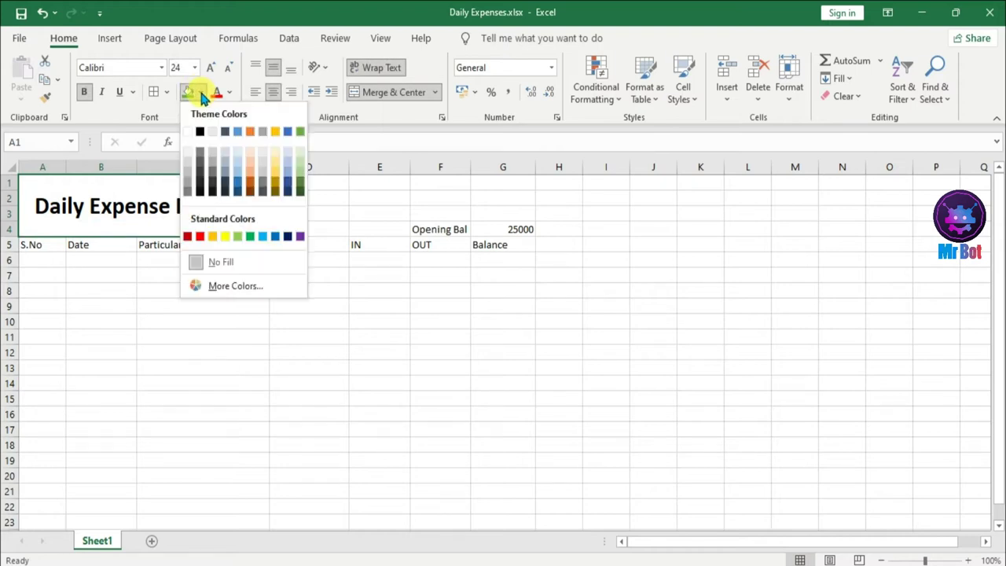
pyautogui.click(302, 134)
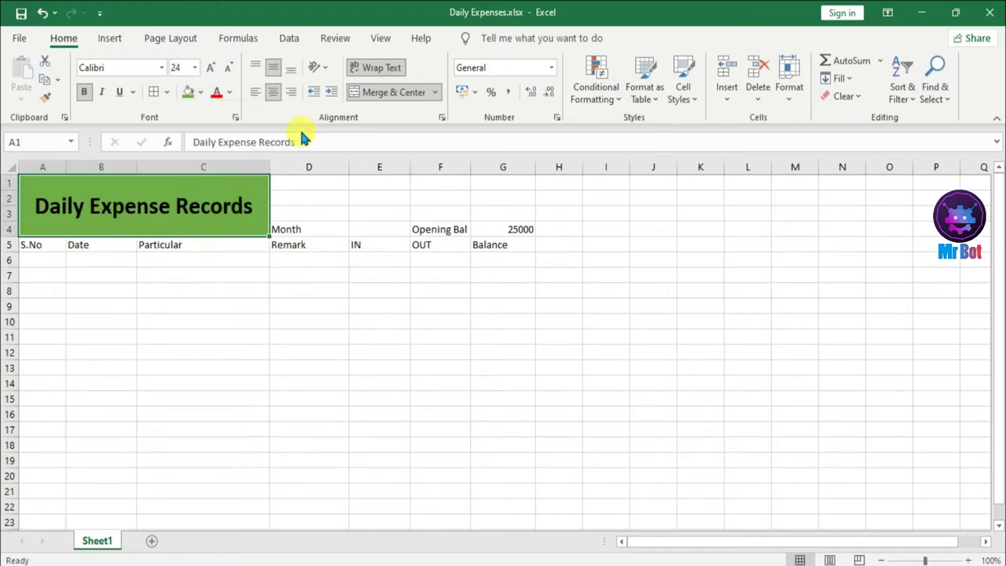
pyautogui.click(339, 274)
pyautogui.moveTo(284, 183); pyautogui.dragTo(523, 209)
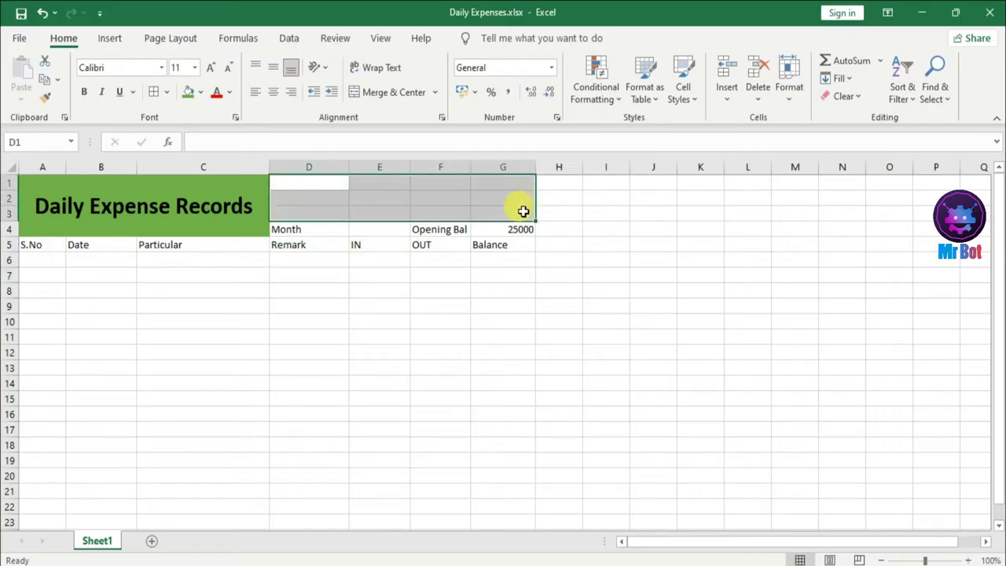
# Merge D1:G3 with wrap text and middle alignment, then type COMPANY NAME.
pyautogui.click(391, 94)
pyautogui.click(369, 67)
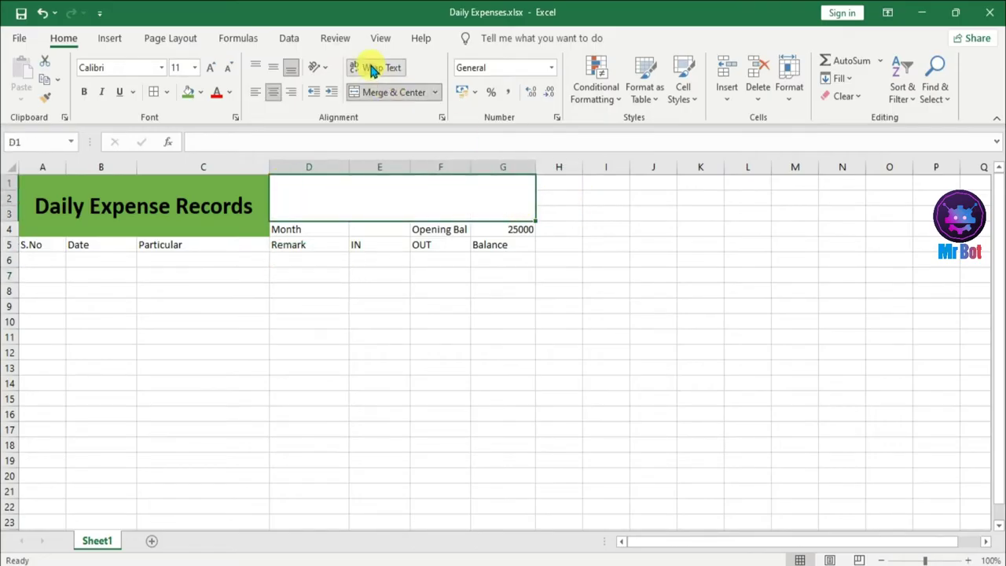
pyautogui.click(273, 69)
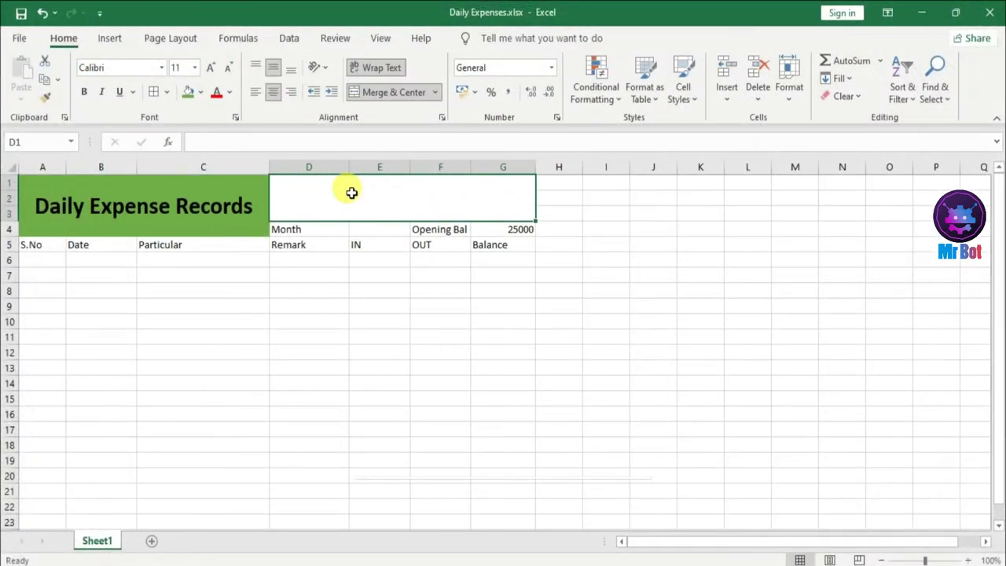
pyautogui.write('C')
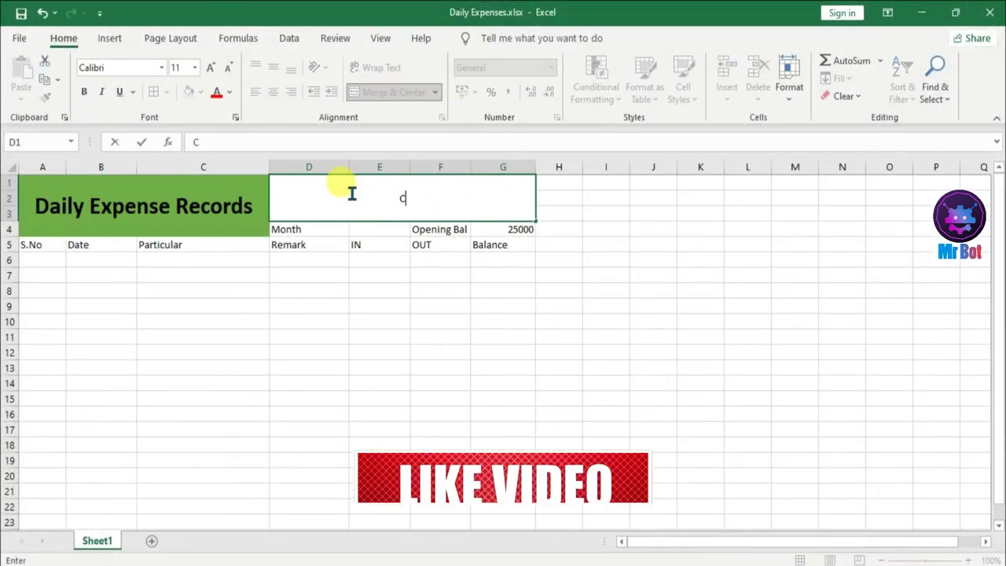
pyautogui.write('OMPANY ')
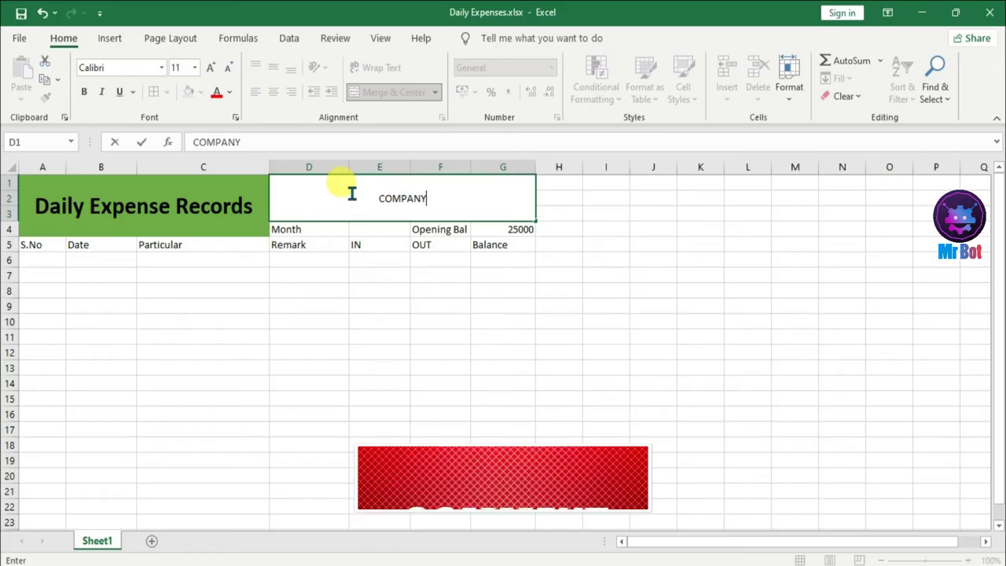
pyautogui.write('NAME')
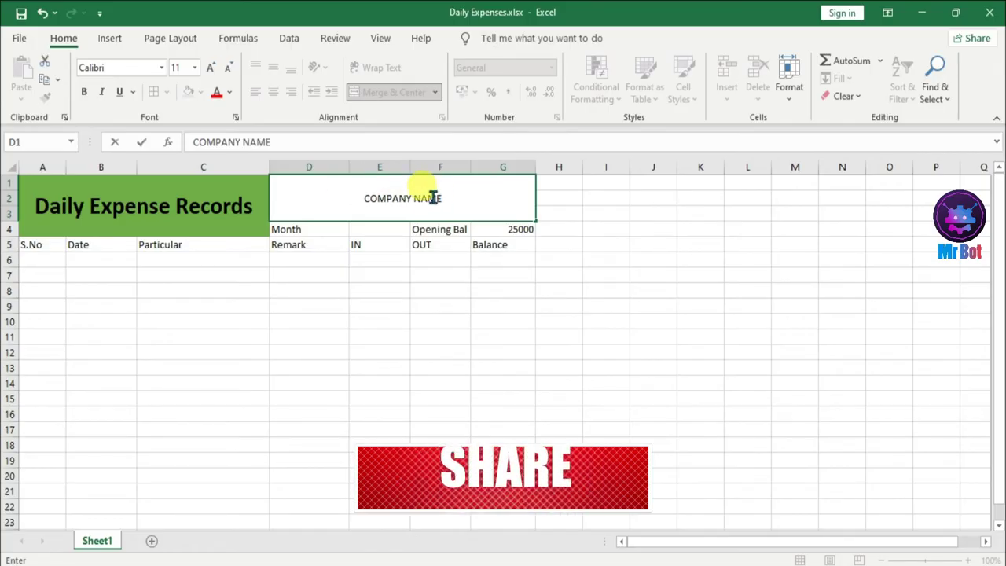
# Make COMPANY NAME 22 point, bold and underlined.
pyautogui.moveTo(438, 197); pyautogui.dragTo(365, 203)
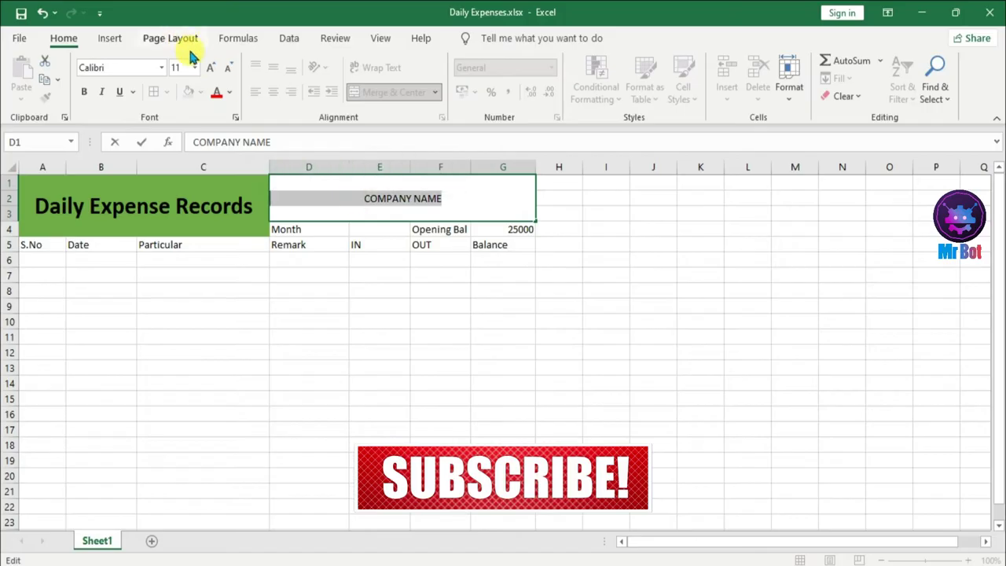
pyautogui.click(211, 69)
pyautogui.click(210, 69)
pyautogui.click(210, 69)
pyautogui.click(211, 69)
pyautogui.click(211, 69)
pyautogui.click(211, 69)
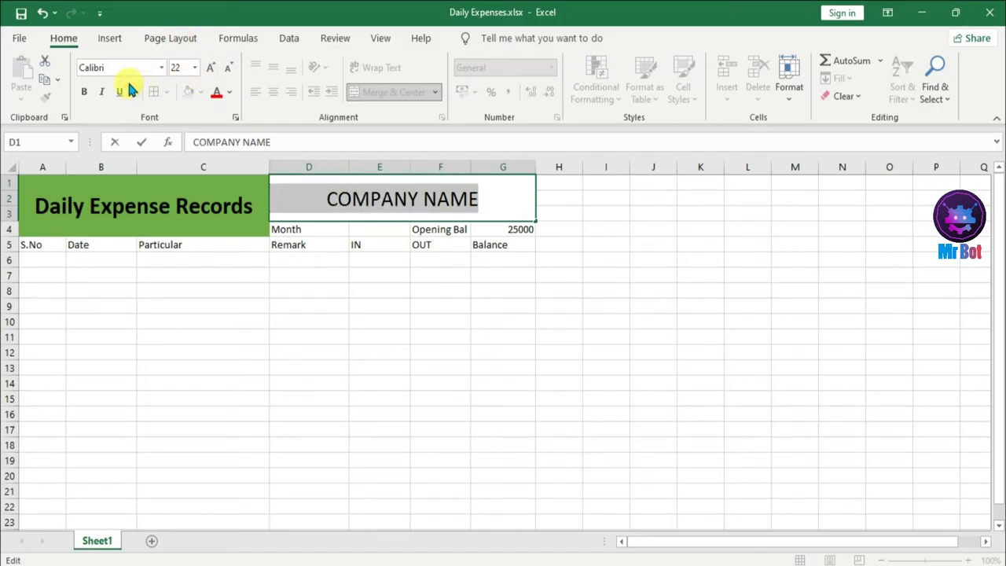
pyautogui.click(84, 92)
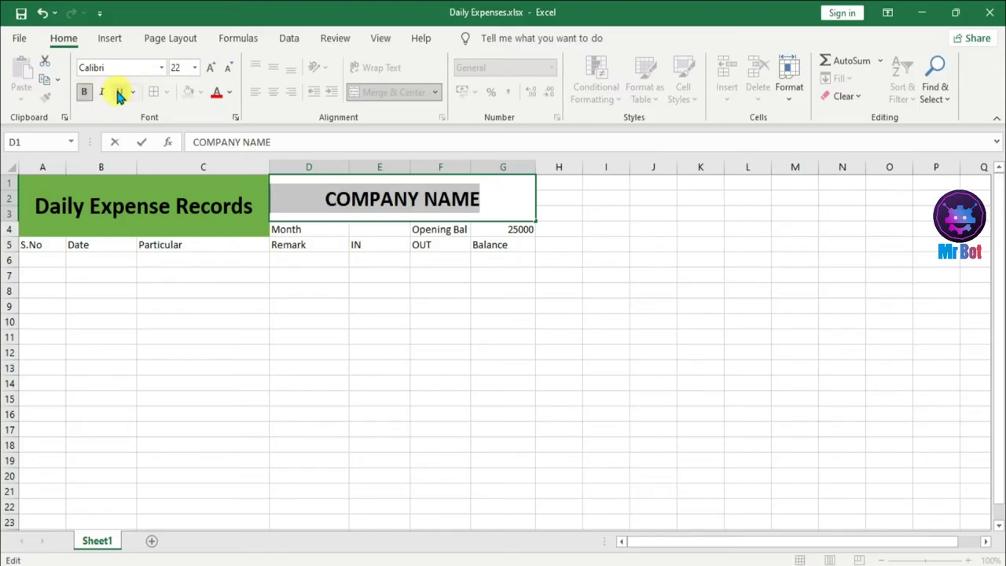
pyautogui.click(119, 93)
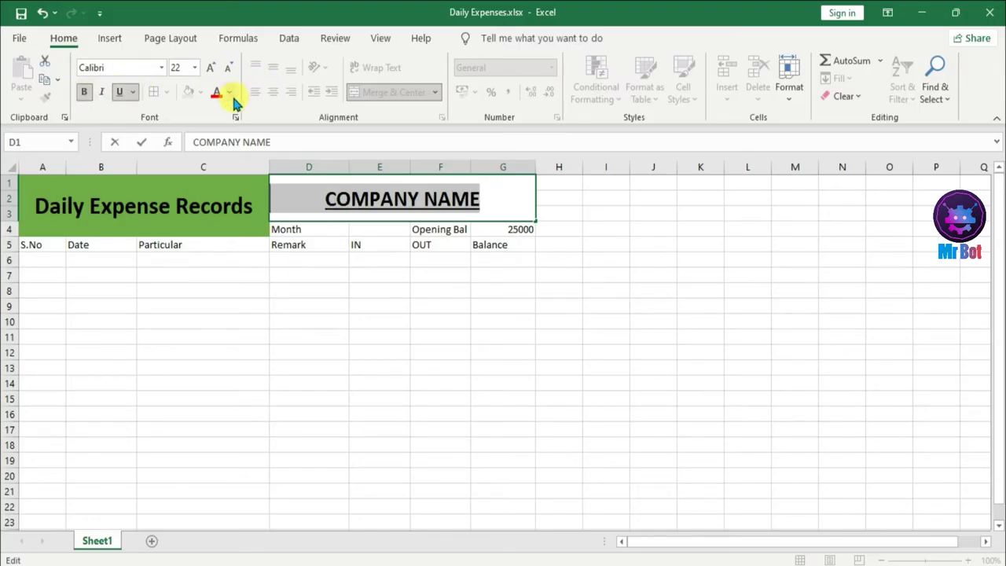
# Give the COMPANY NAME block a light green fill.
pyautogui.click(558, 294)
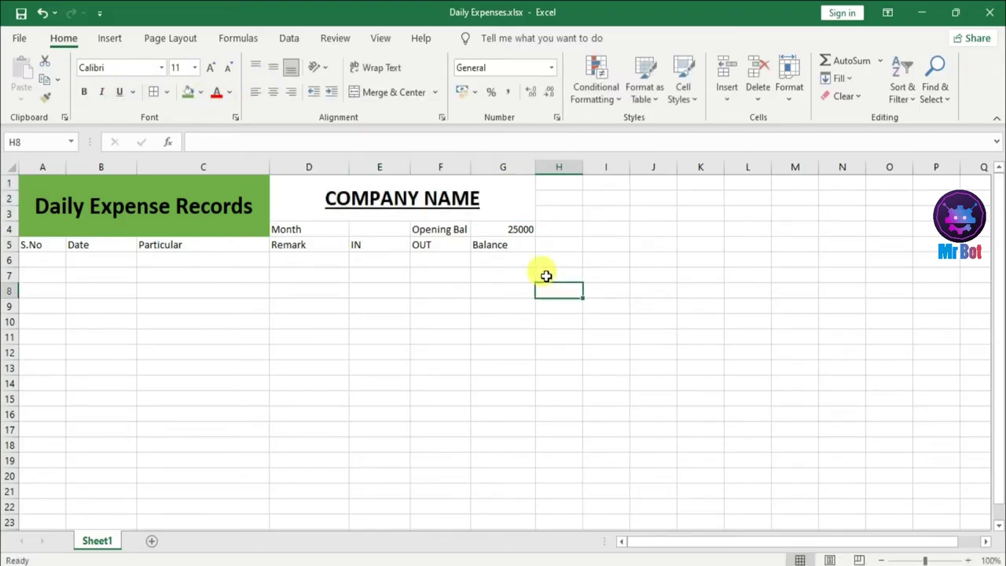
pyautogui.click(498, 196)
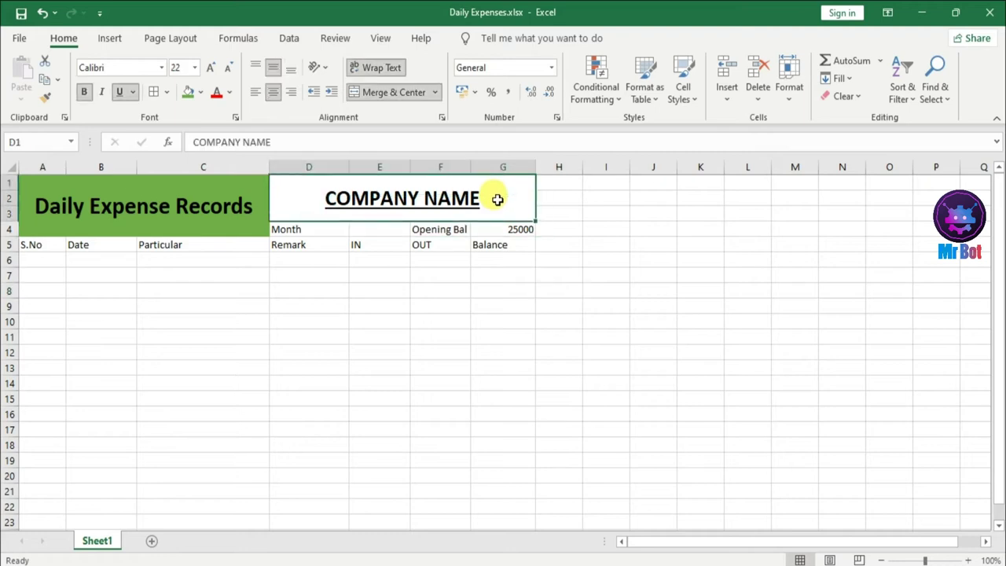
pyautogui.click(201, 92)
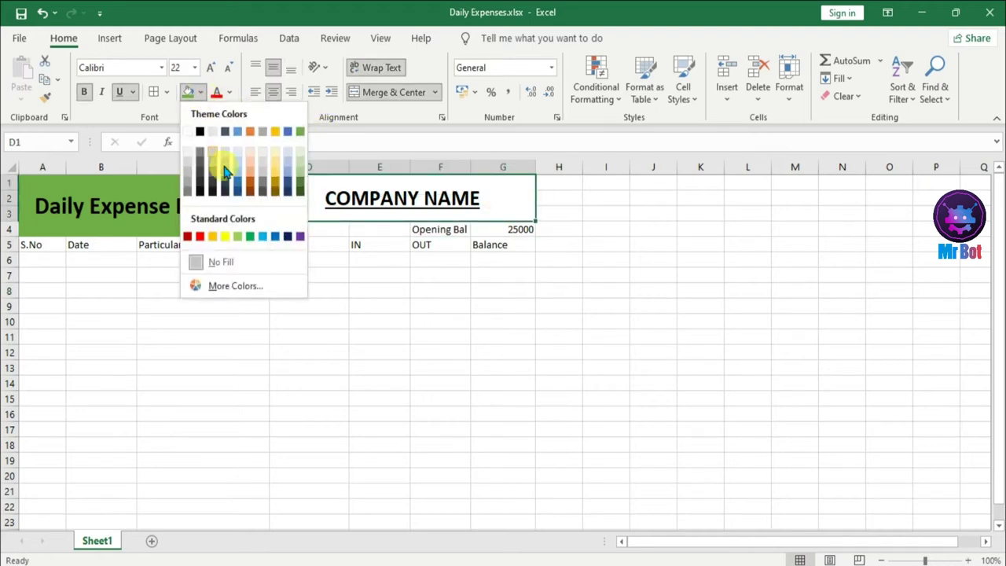
pyautogui.click(243, 239)
pyautogui.click(411, 285)
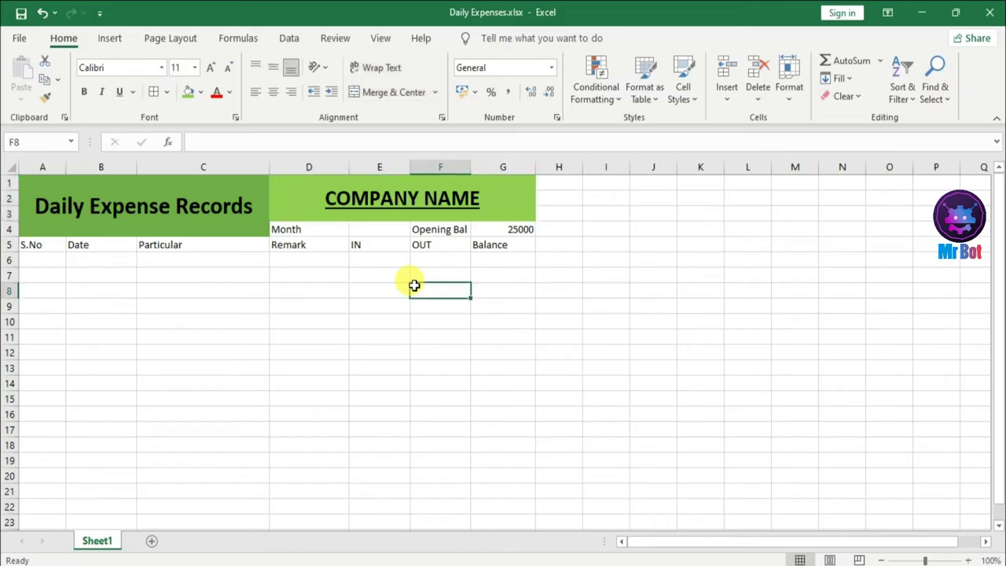
# Fill the Month/Opening Bal row D4:G4 with yellow.
pyautogui.click(289, 229)
pyautogui.moveTo(469, 227); pyautogui.dragTo(483, 230)
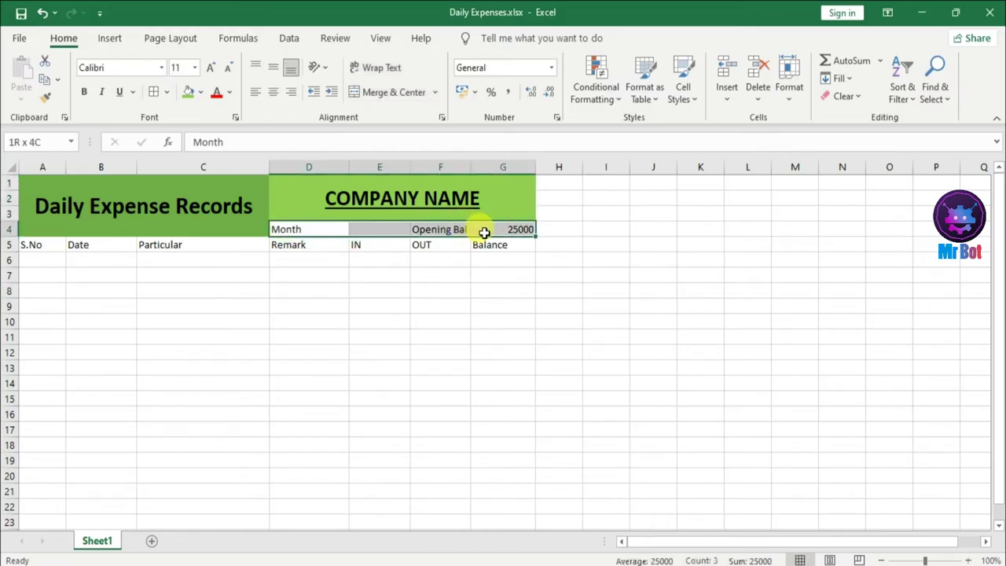
pyautogui.click(202, 92)
pyautogui.click(224, 237)
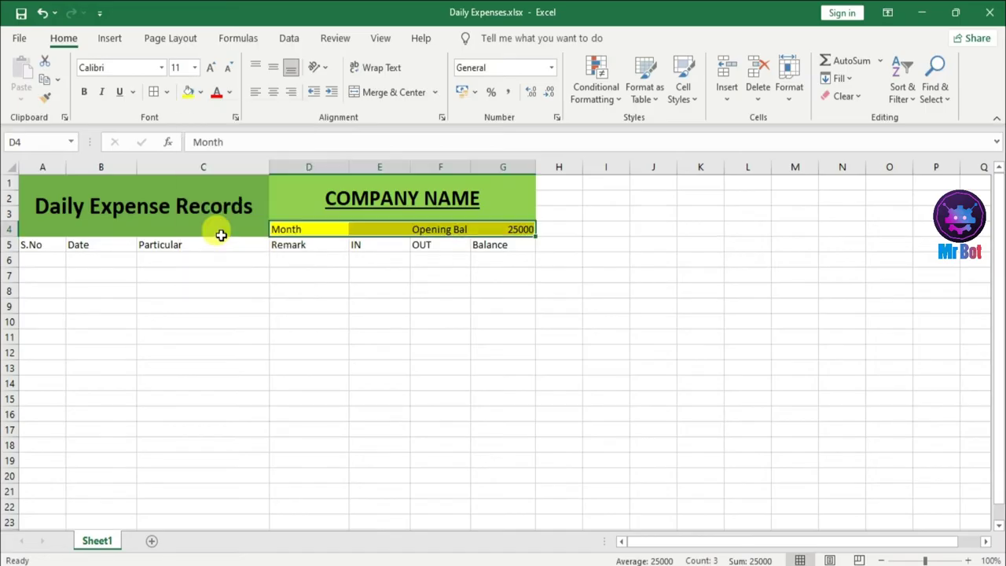
pyautogui.click(45, 249)
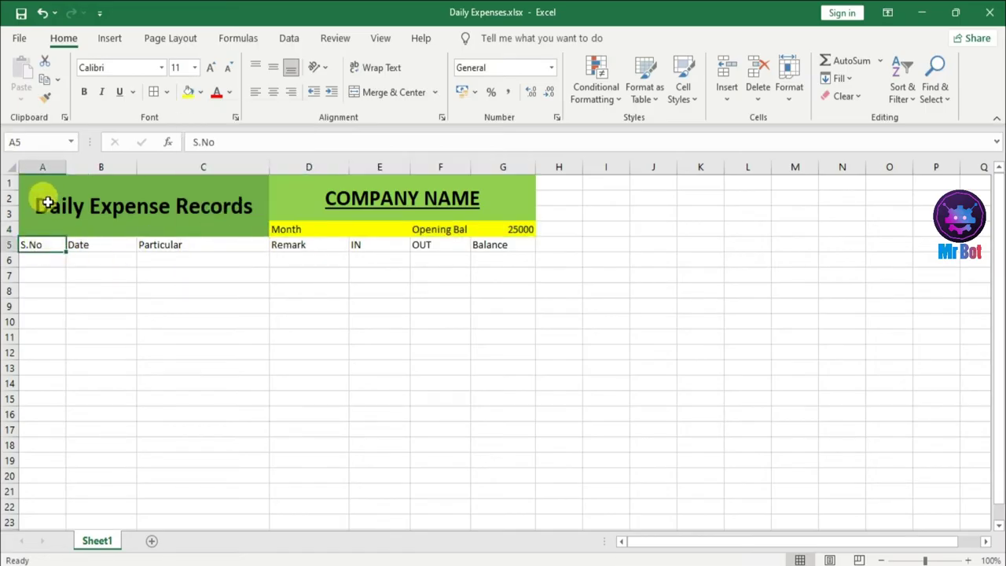
# Add all borders to A1:G4, then middle-align, centre and bold the header area.
pyautogui.moveTo(43, 197); pyautogui.dragTo(412, 192)
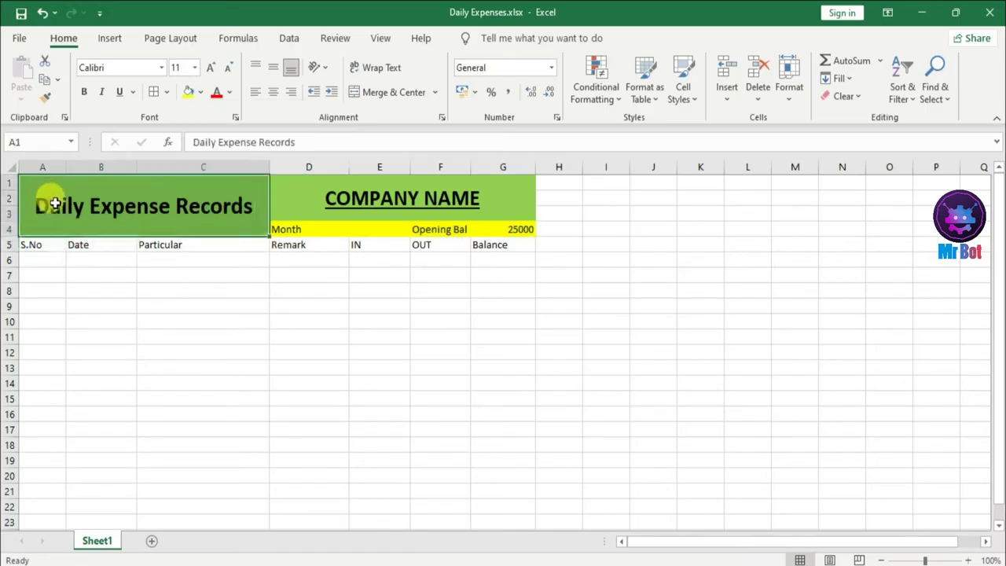
pyautogui.click(165, 92)
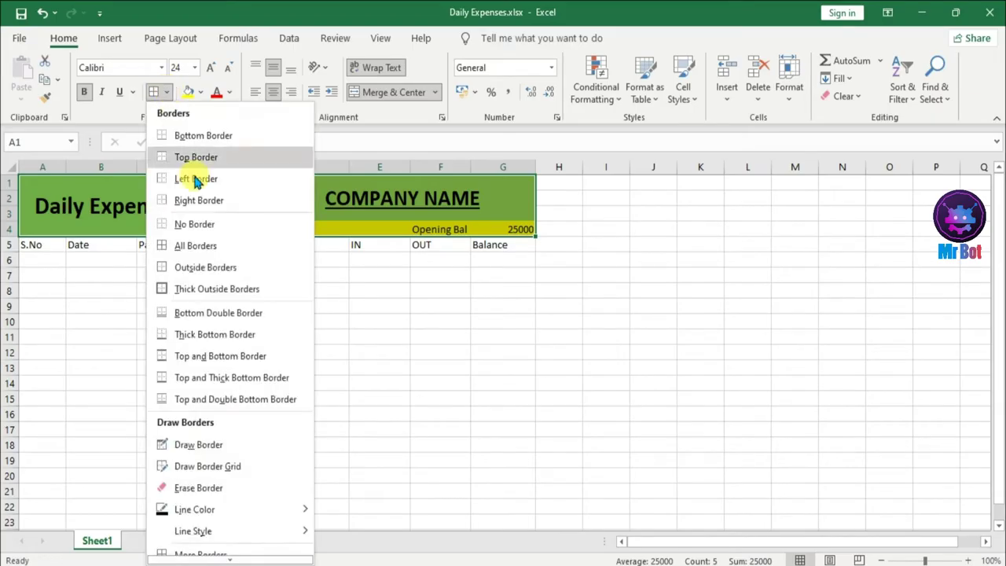
pyautogui.click(210, 243)
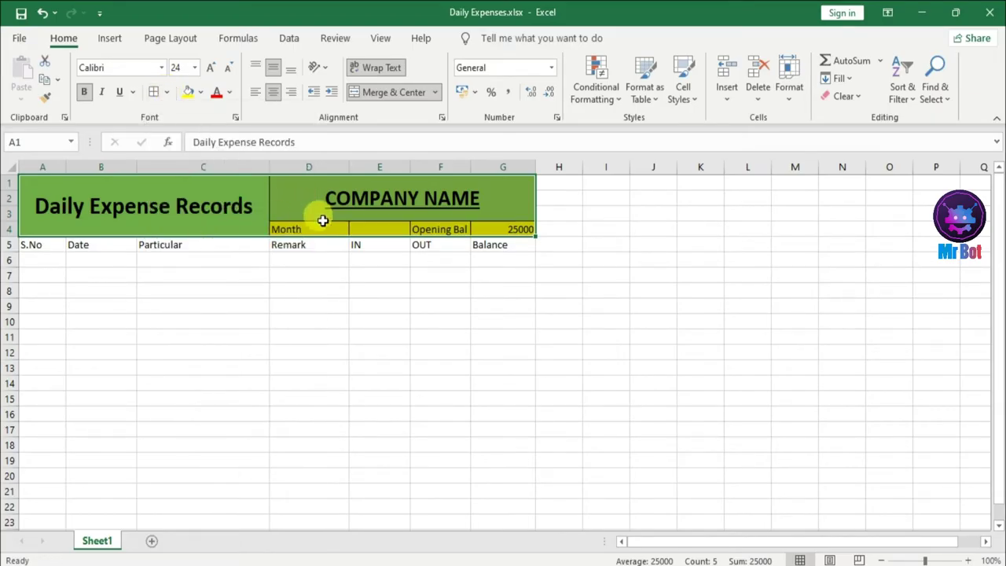
pyautogui.click(291, 68)
pyautogui.click(273, 68)
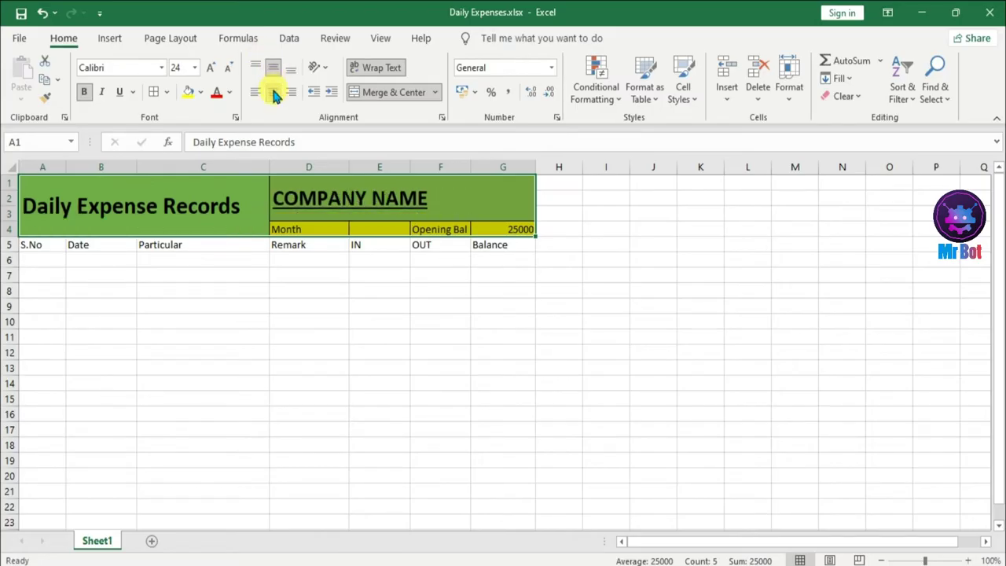
pyautogui.click(274, 93)
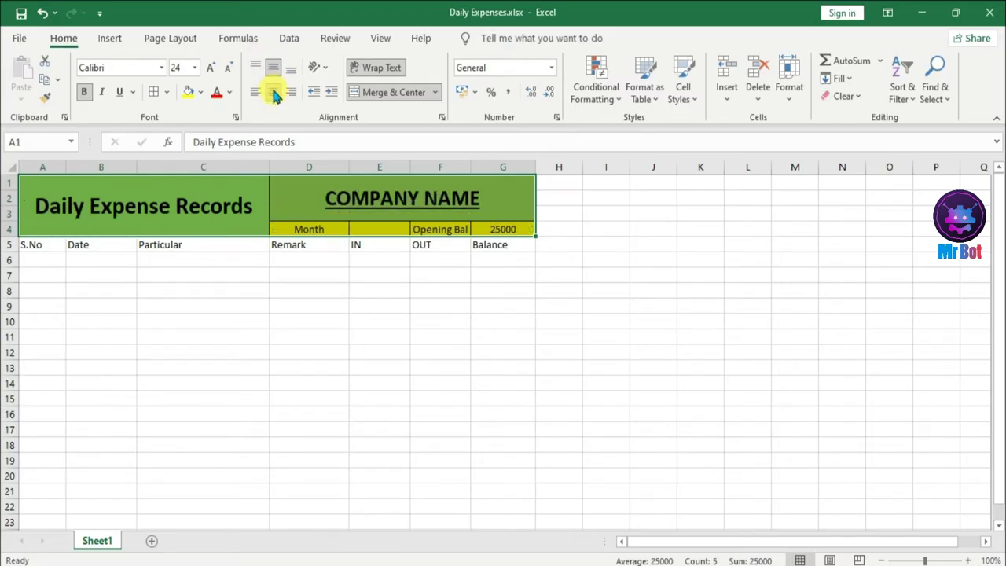
pyautogui.click(87, 92)
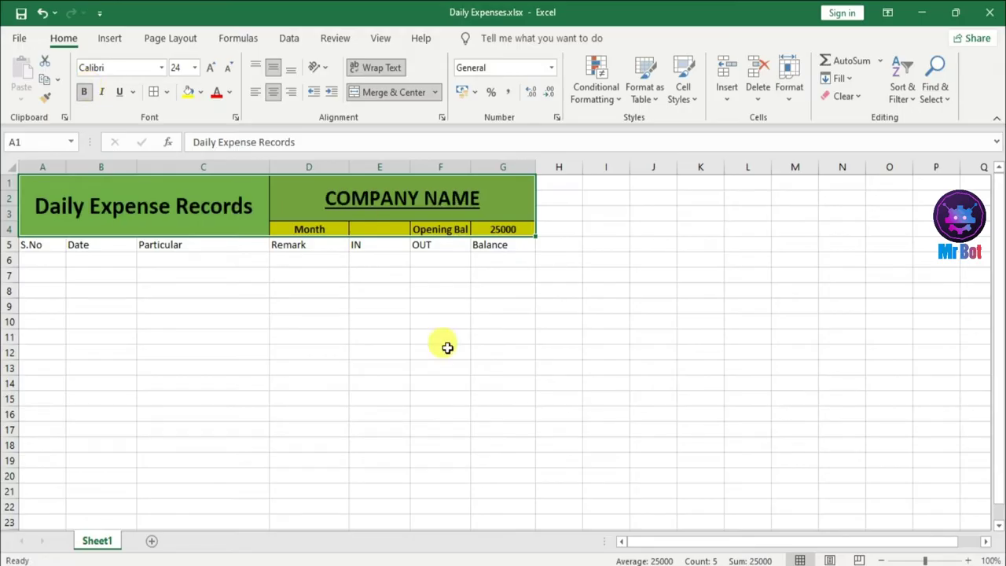
pyautogui.click(447, 347)
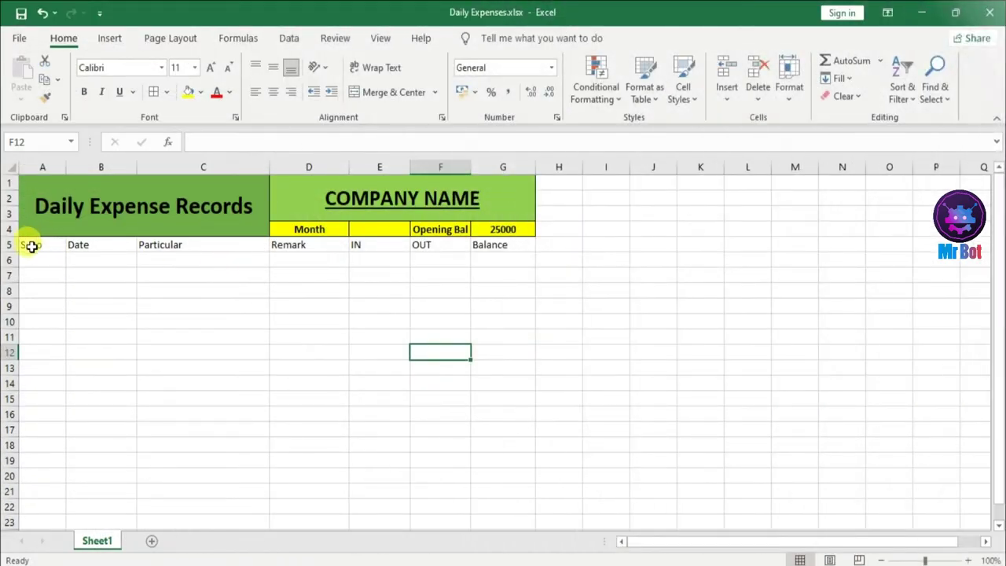
# Middle-align, centre and bold the row 5 column headers A5:G5.
pyautogui.click(32, 246)
pyautogui.click(470, 420)
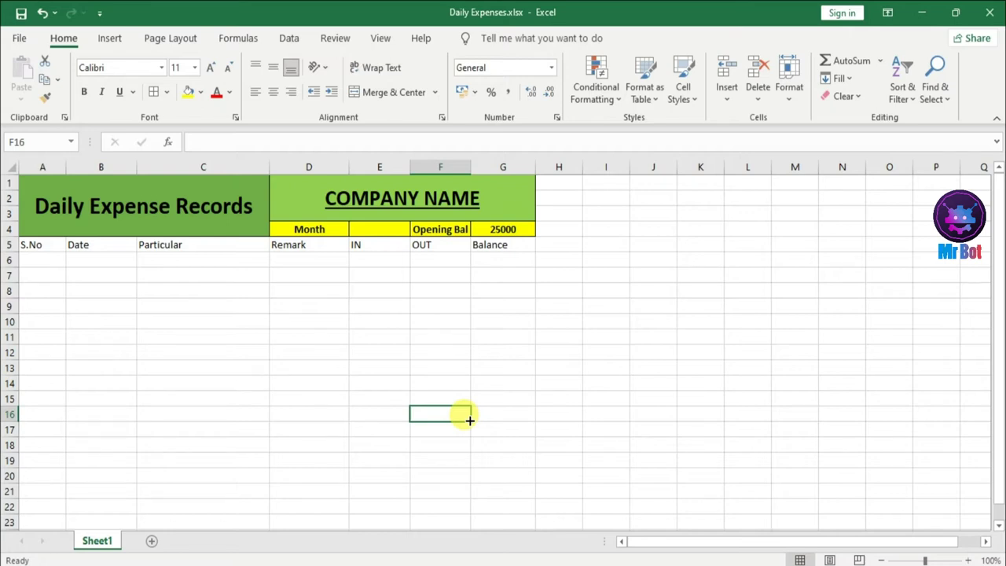
pyautogui.moveTo(30, 247)
pyautogui.mouseDown()
pyautogui.moveTo(581, 275)
pyautogui.moveTo(515, 245)
pyautogui.mouseUp()
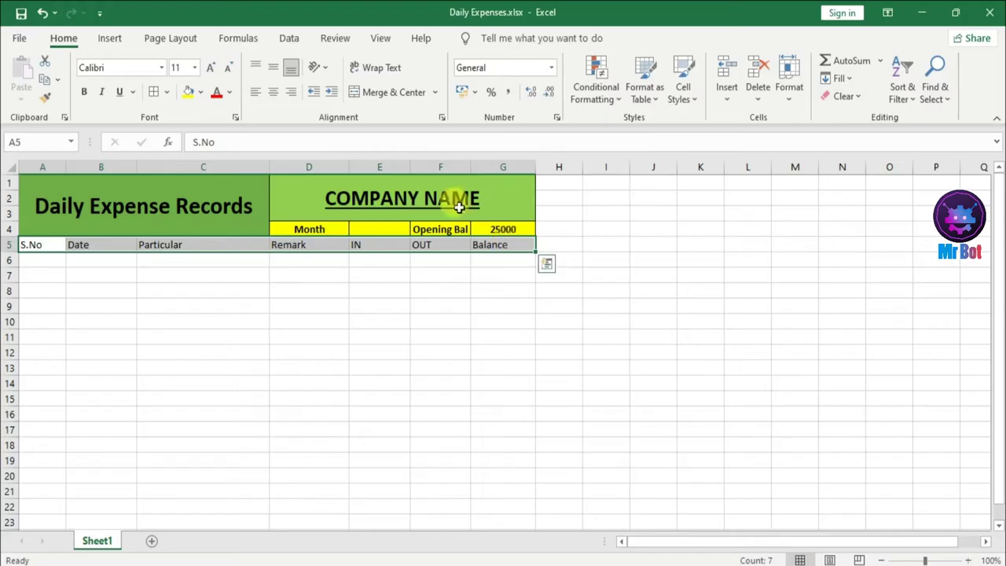
pyautogui.click(273, 69)
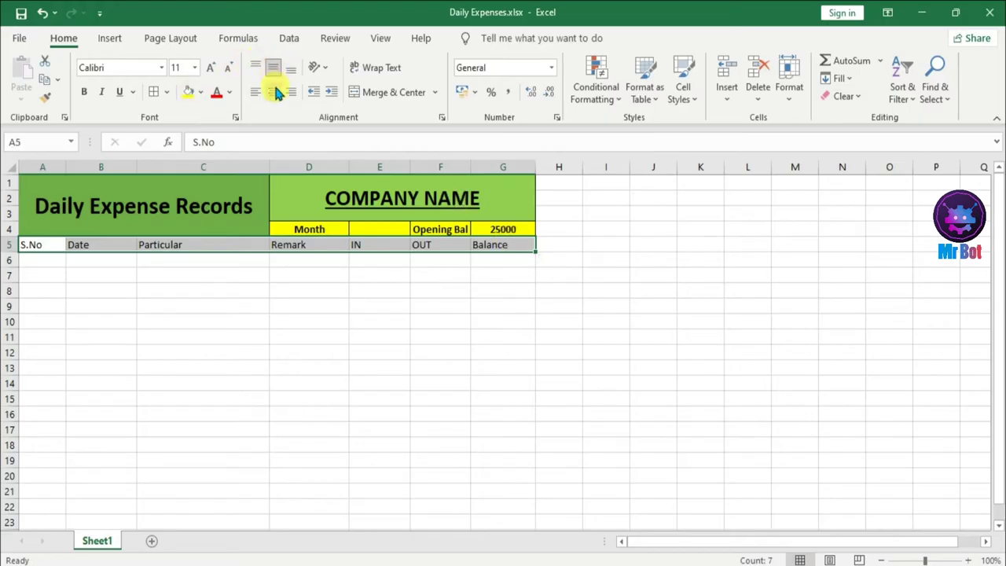
pyautogui.click(273, 92)
pyautogui.click(84, 92)
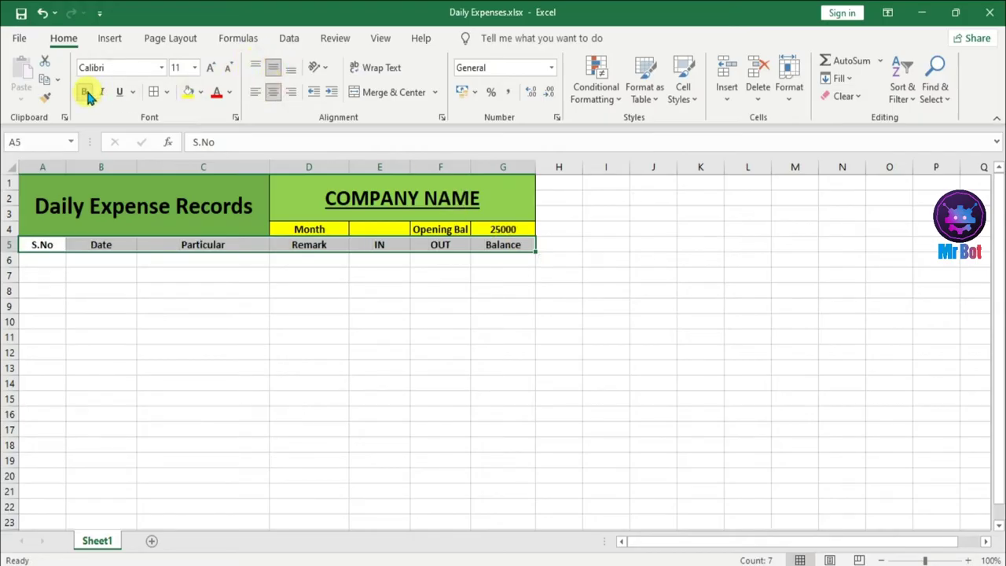
pyautogui.click(427, 400)
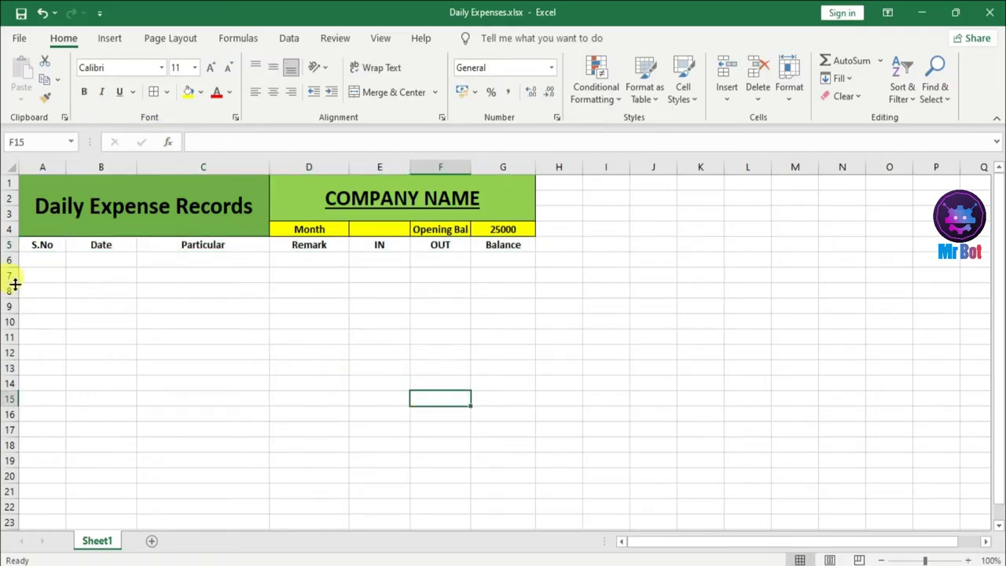
pyautogui.click(49, 258)
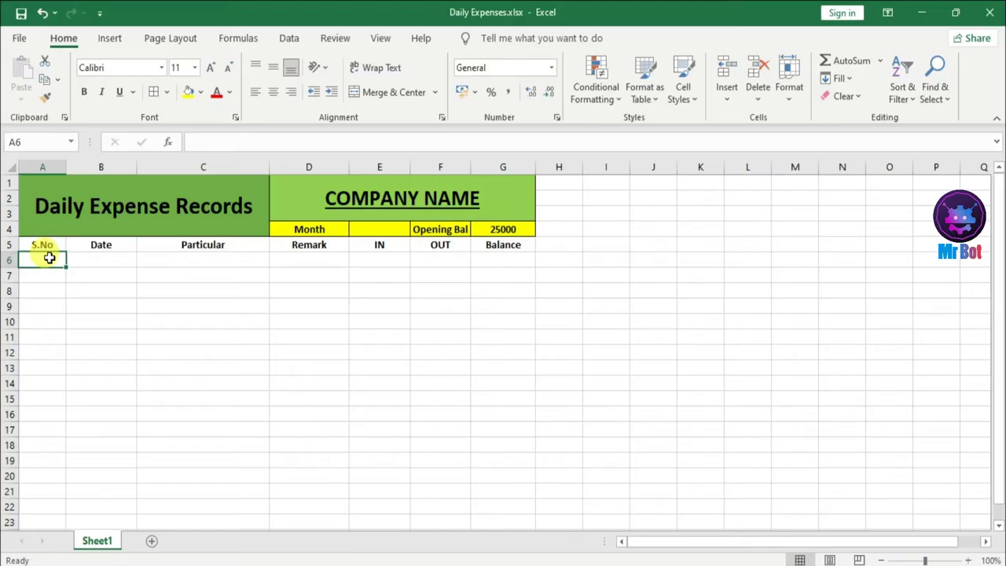
# Number A6:A7 as 1 and 2 and enter date 20-10-2022 in B6.
pyautogui.write('1')
pyautogui.press('Return')
pyautogui.write('2')
pyautogui.press('Return')
pyautogui.click(109, 259)
pyautogui.write('20')
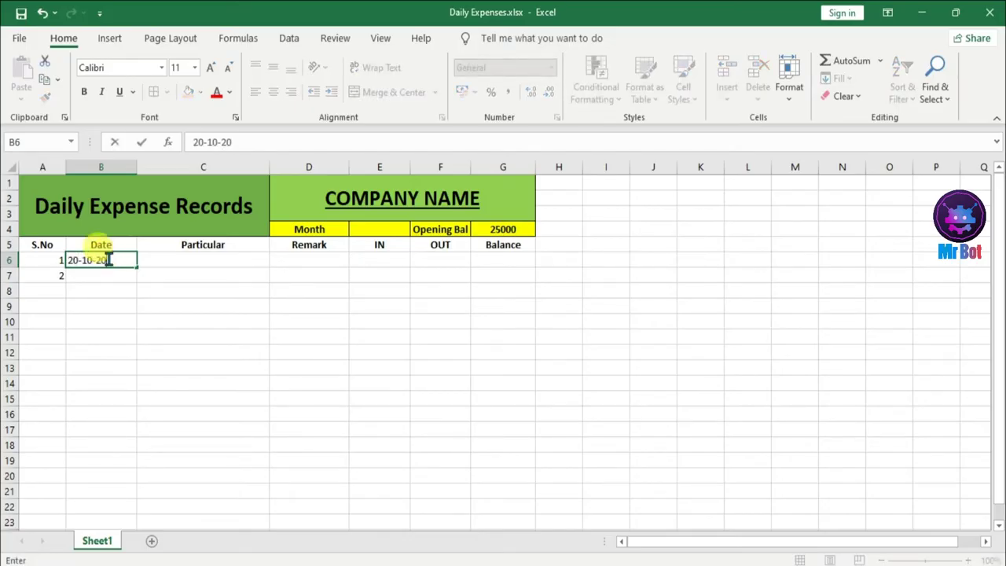
pyautogui.press('Return')
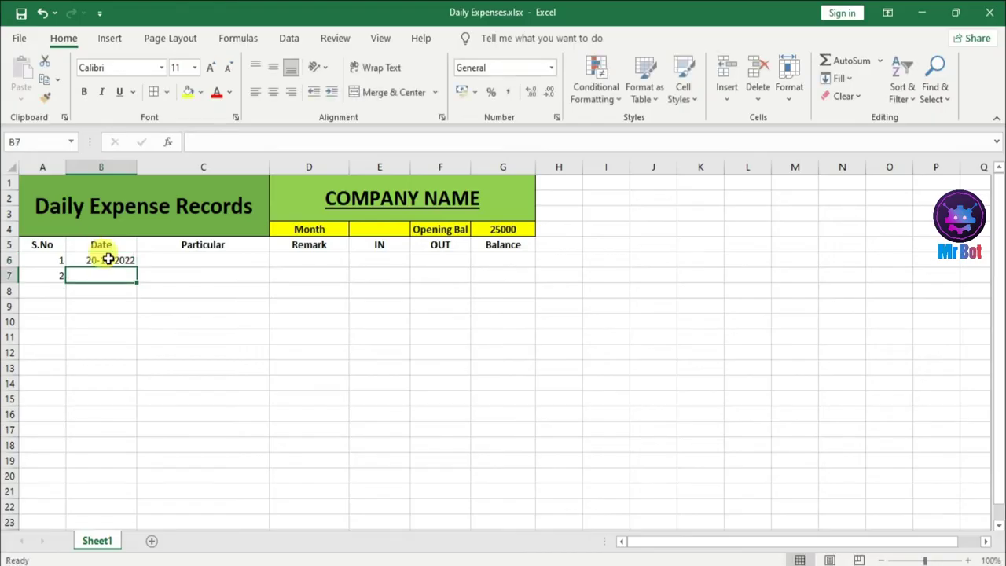
# Enter 'Mobile recharge' as the first entry's Particular in C6.
pyautogui.click(182, 264)
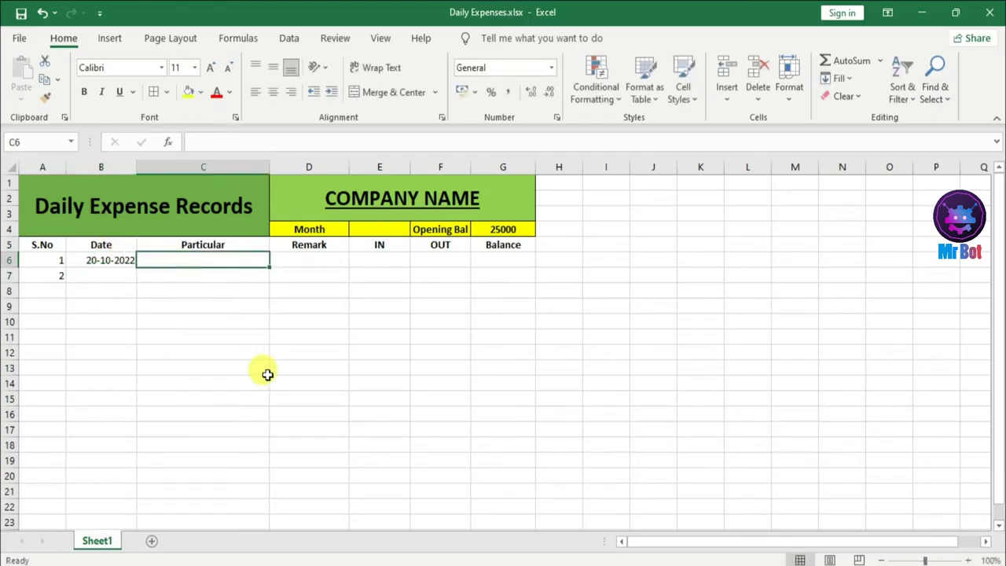
pyautogui.write('mO')
pyautogui.press('BackSpace')
pyautogui.press('BackSpace')
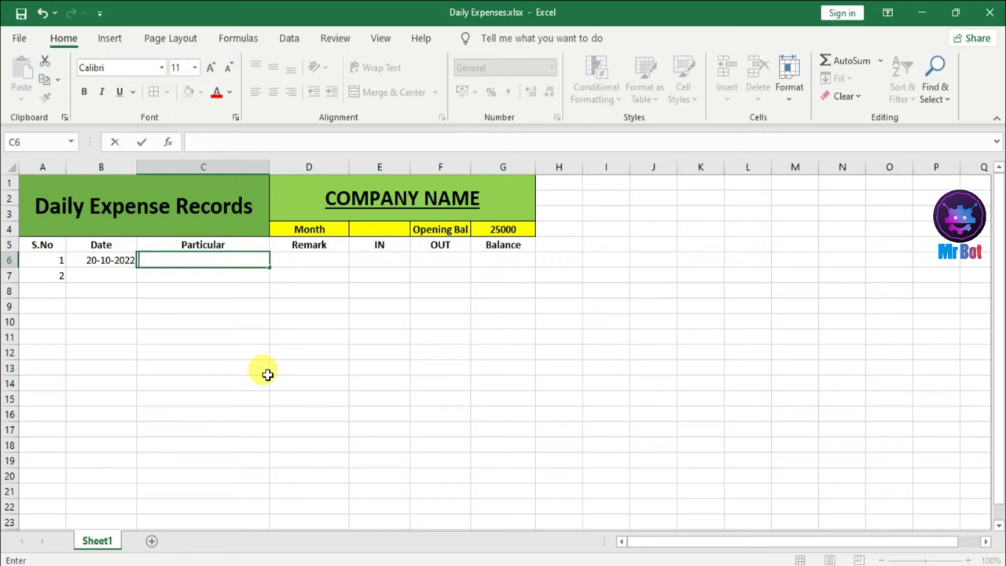
pyautogui.write('MOBIL')
pyautogui.press('BackSpace')
pyautogui.press('BackSpace')
pyautogui.write('le rec')
pyautogui.write('harge')
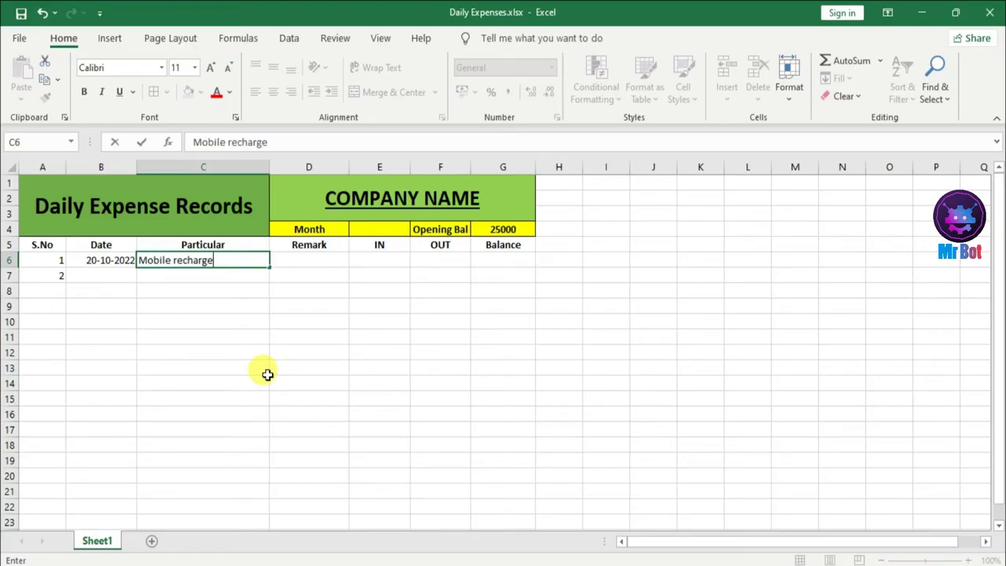
pyautogui.click(321, 268)
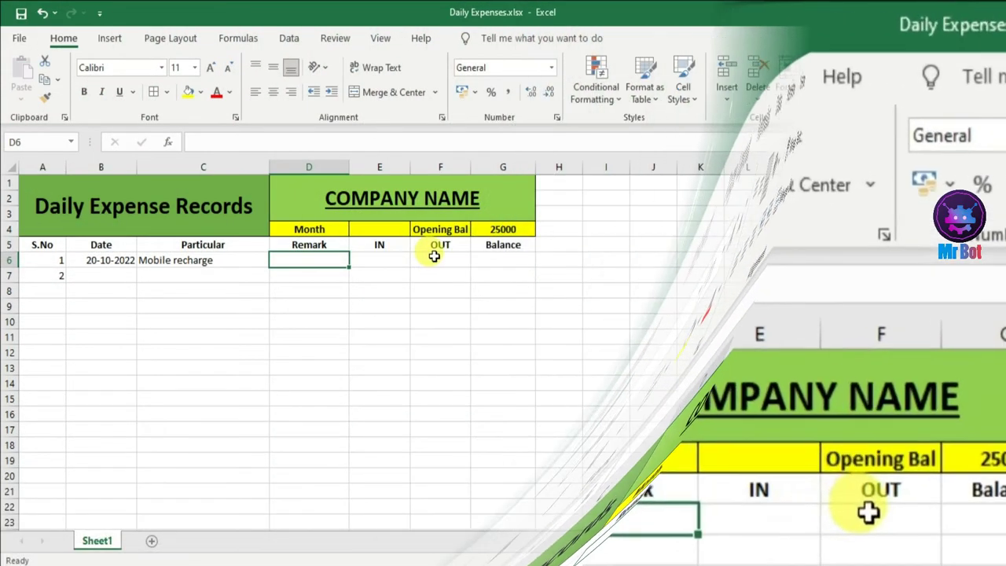
# Enter 500 as the first entry's OUT amount in F6.
pyautogui.click(434, 257)
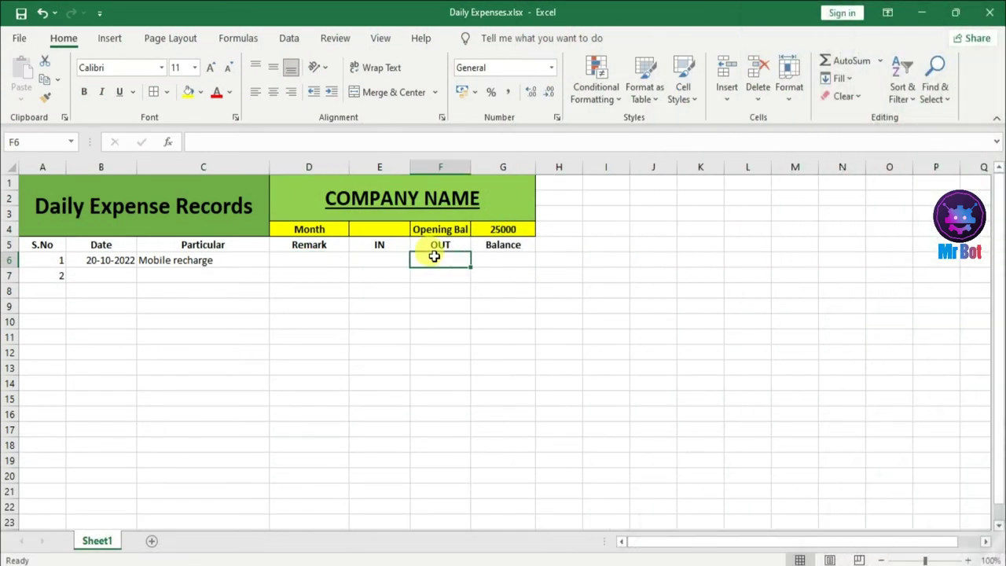
pyautogui.write('500')
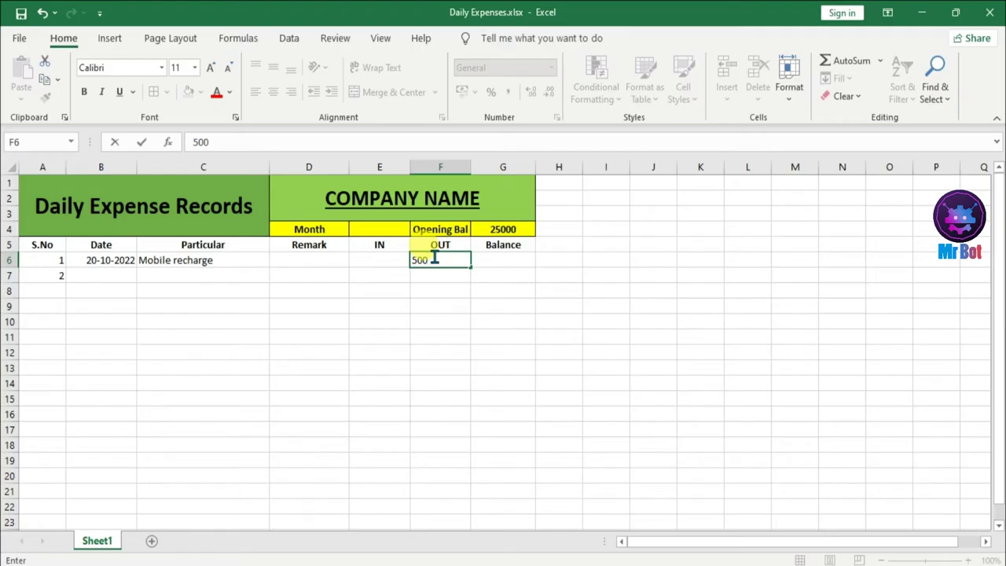
pyautogui.press('Return')
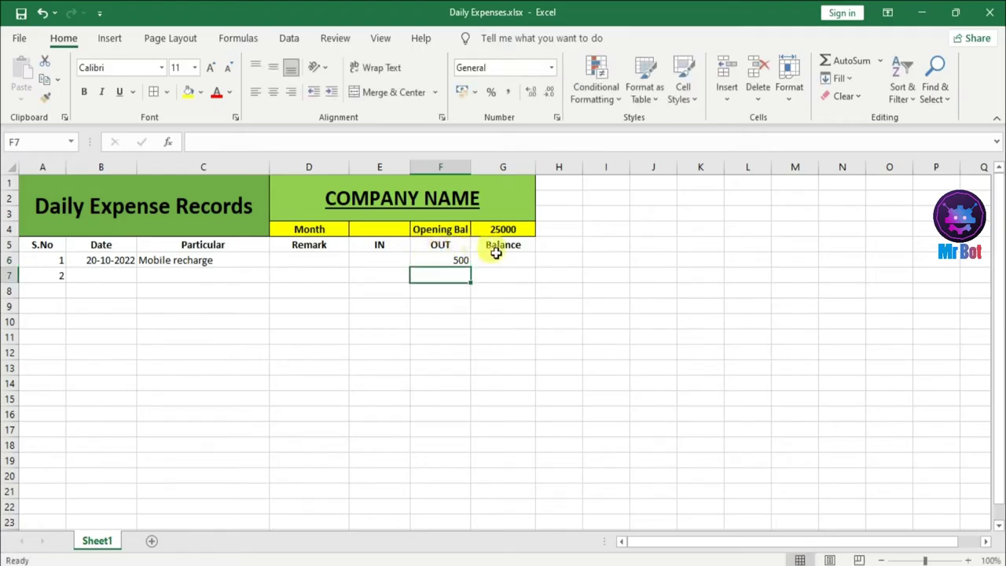
# Calculate the first balance in G6 with =G4+E6-F6, giving 24500.
pyautogui.click(515, 260)
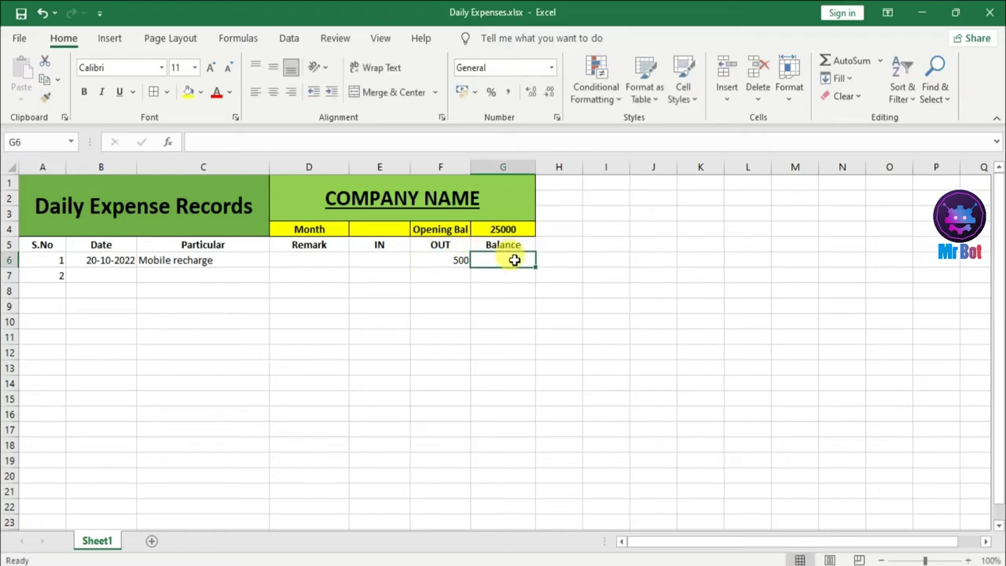
pyautogui.write('=')
pyautogui.click(509, 229)
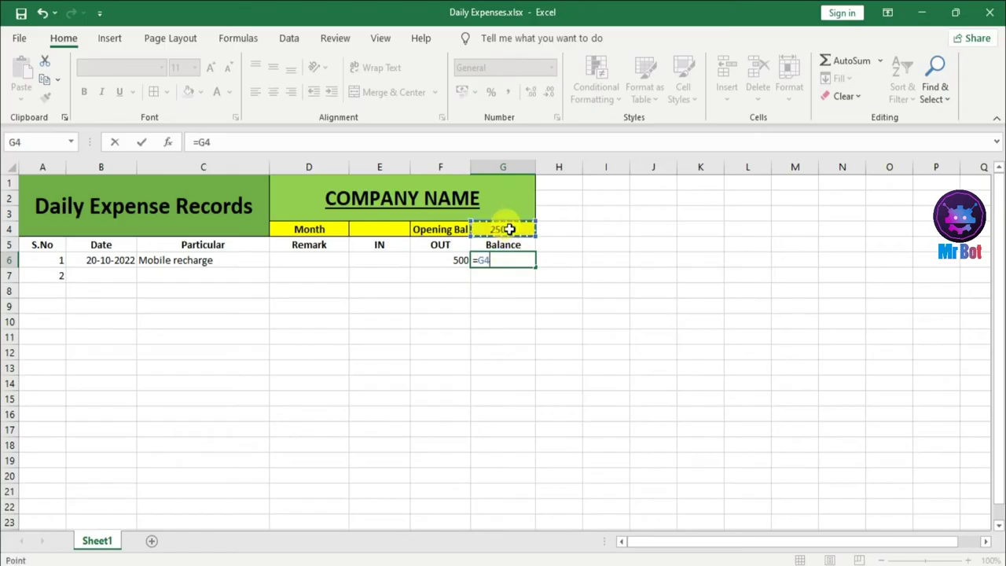
pyautogui.write('+')
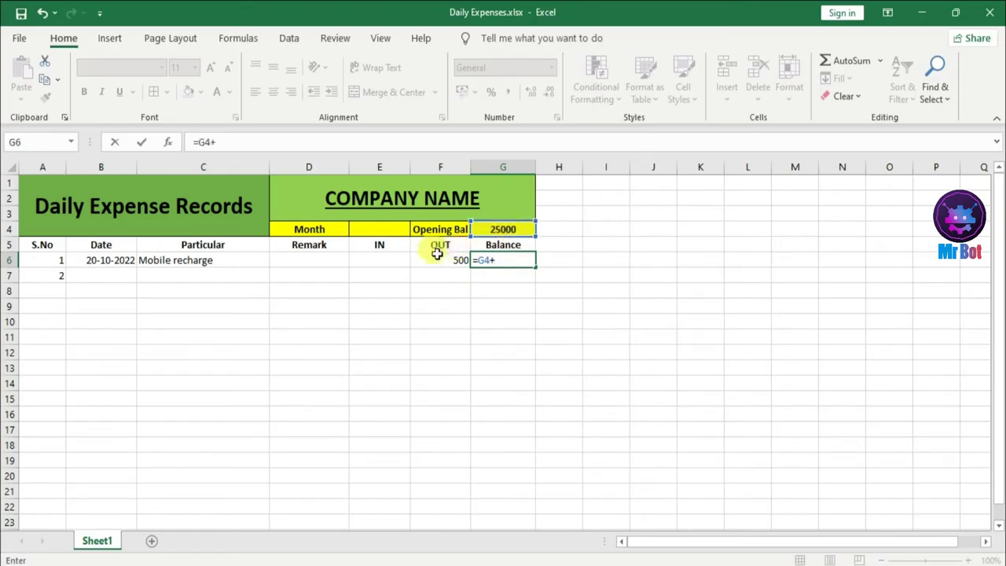
pyautogui.click(381, 260)
pyautogui.write('-')
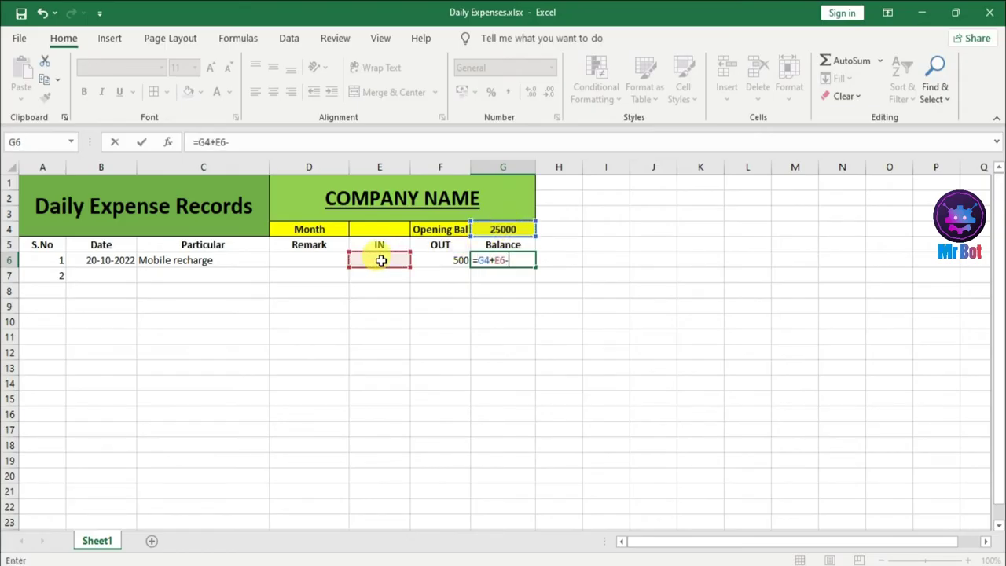
pyautogui.click(436, 257)
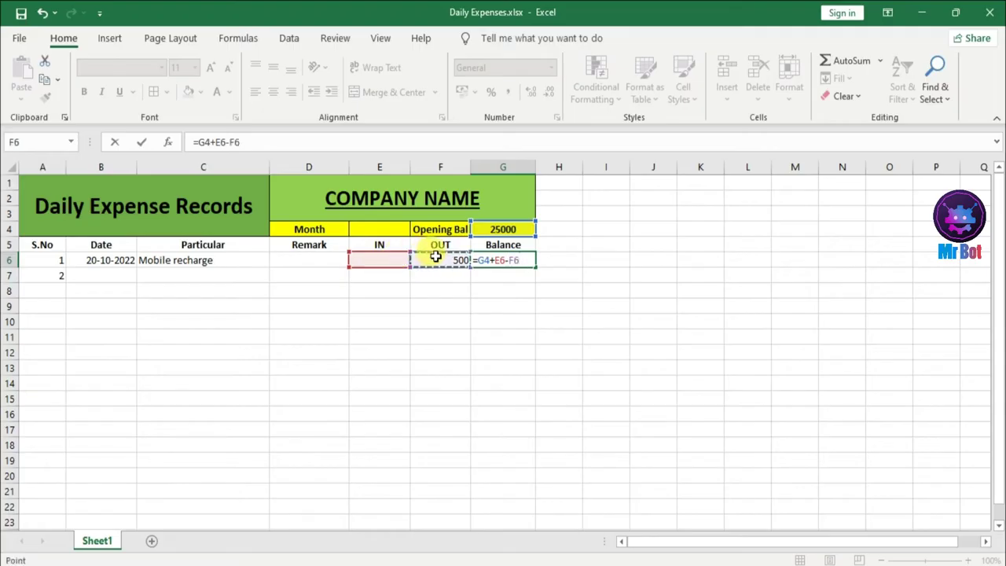
pyautogui.press('Return')
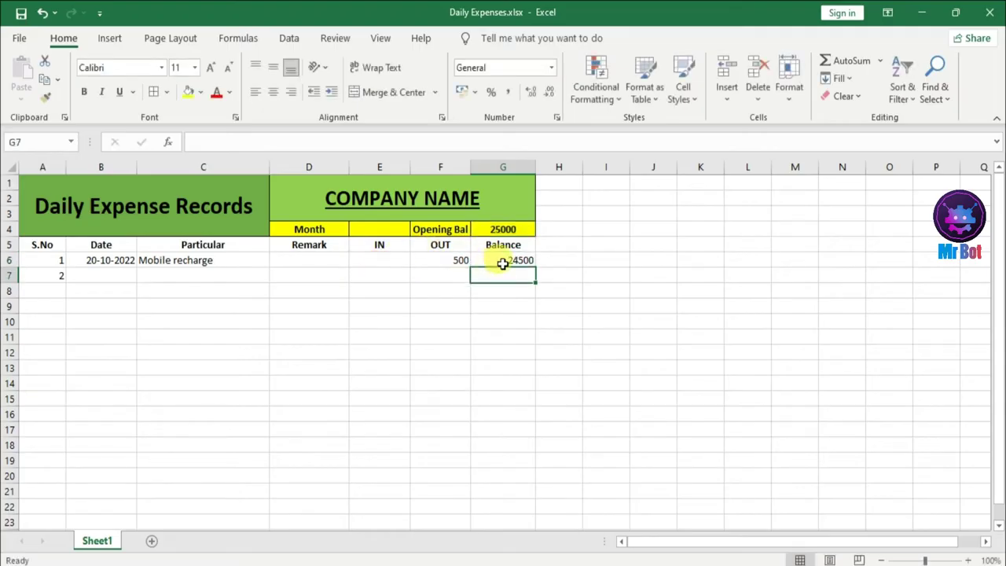
pyautogui.click(505, 259)
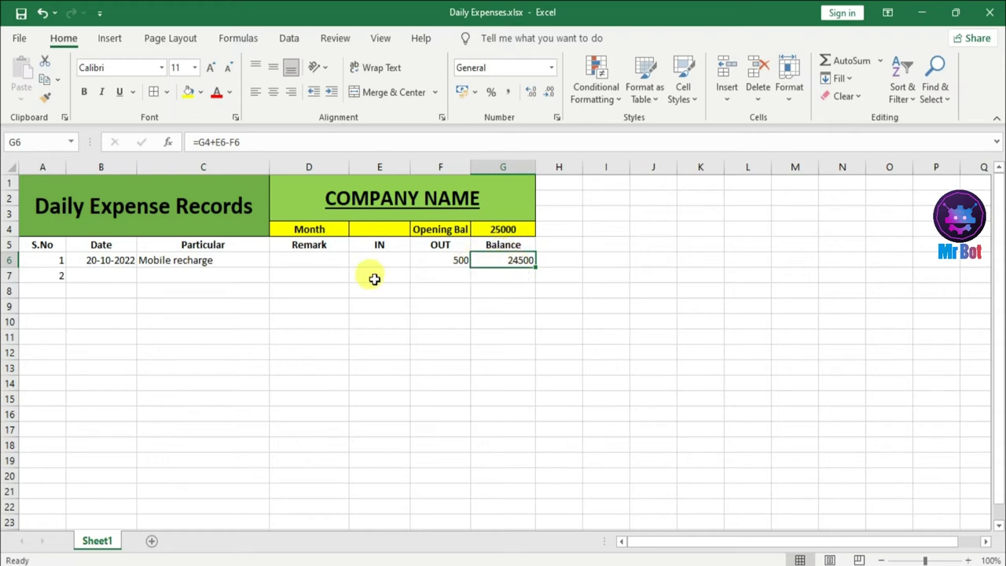
pyautogui.click(203, 280)
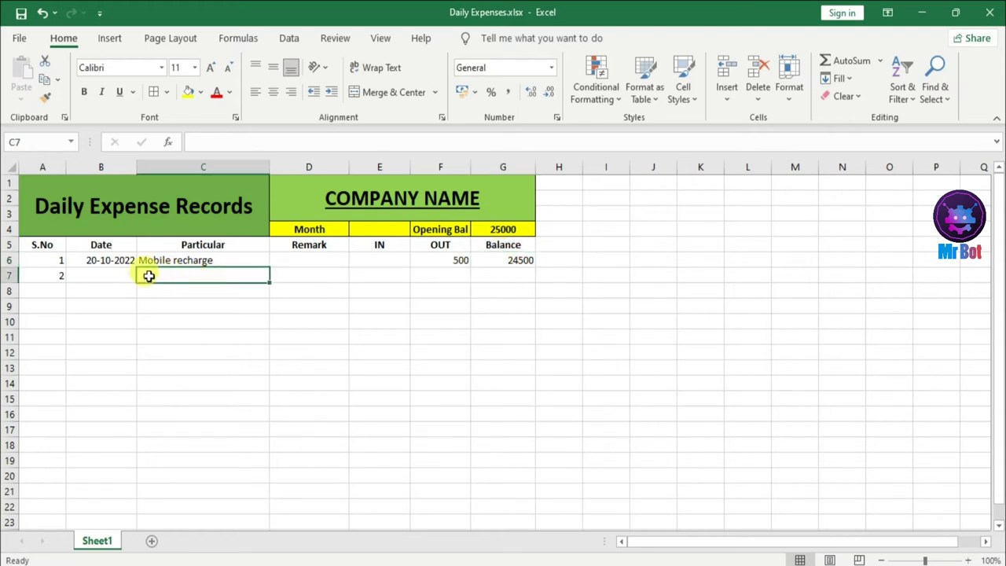
# Fill row 7 with date 21-10-2022, 'Electricty Pay Bill' and OUT 5000.
pyautogui.click(118, 276)
pyautogui.write('21-10-2022')
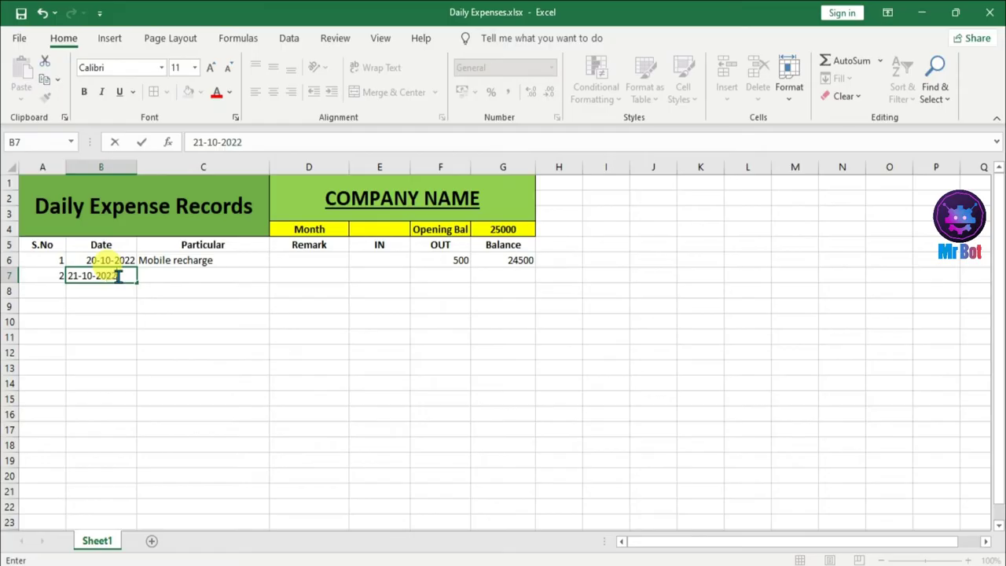
pyautogui.press('Return')
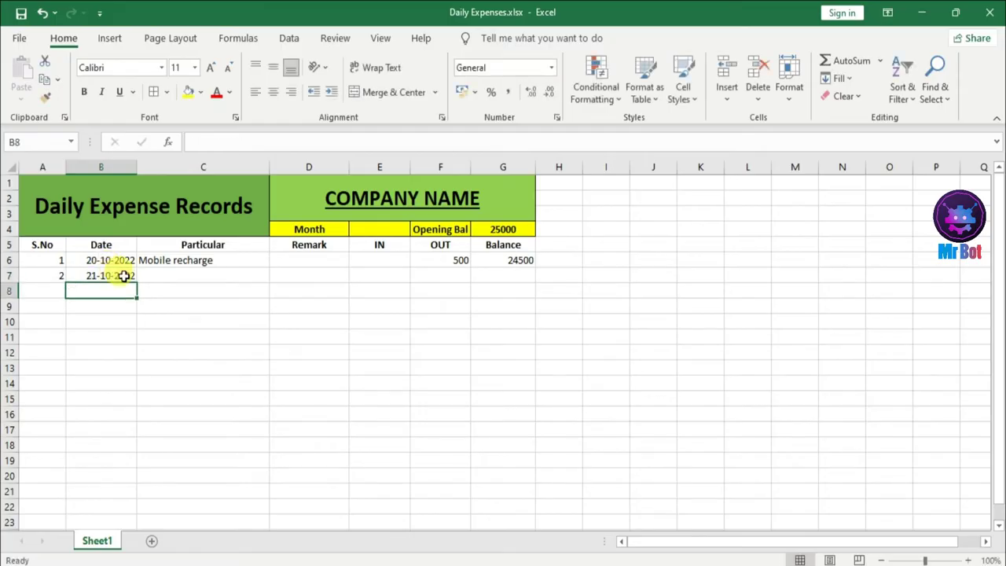
pyautogui.click(199, 274)
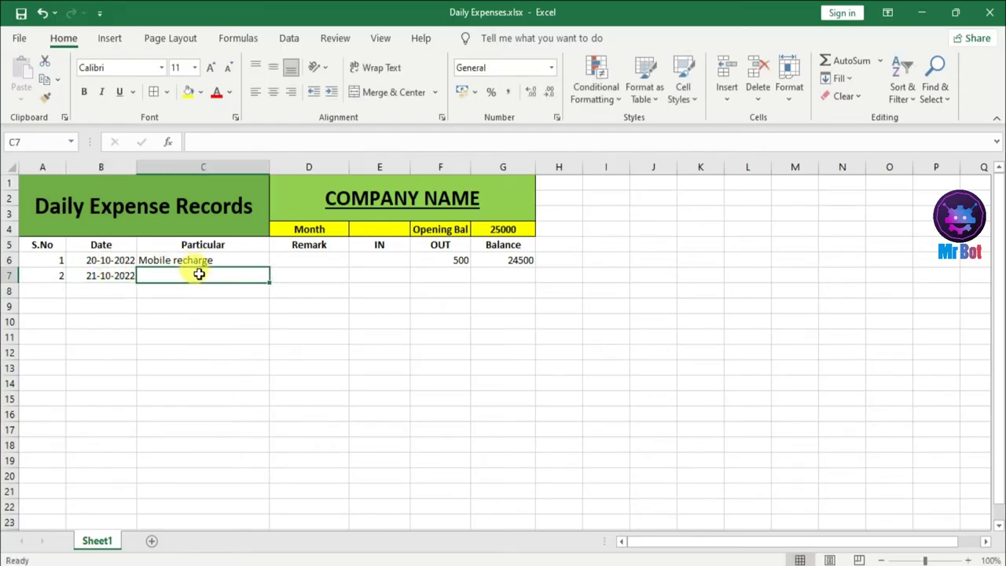
pyautogui.write('Electricy Pay')
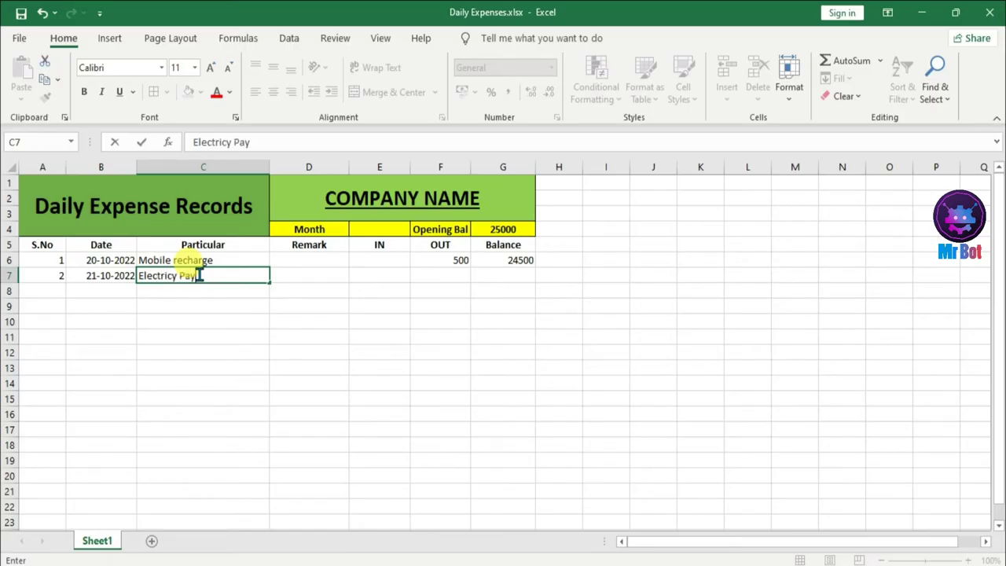
pyautogui.write(' Bill')
pyautogui.click(446, 279)
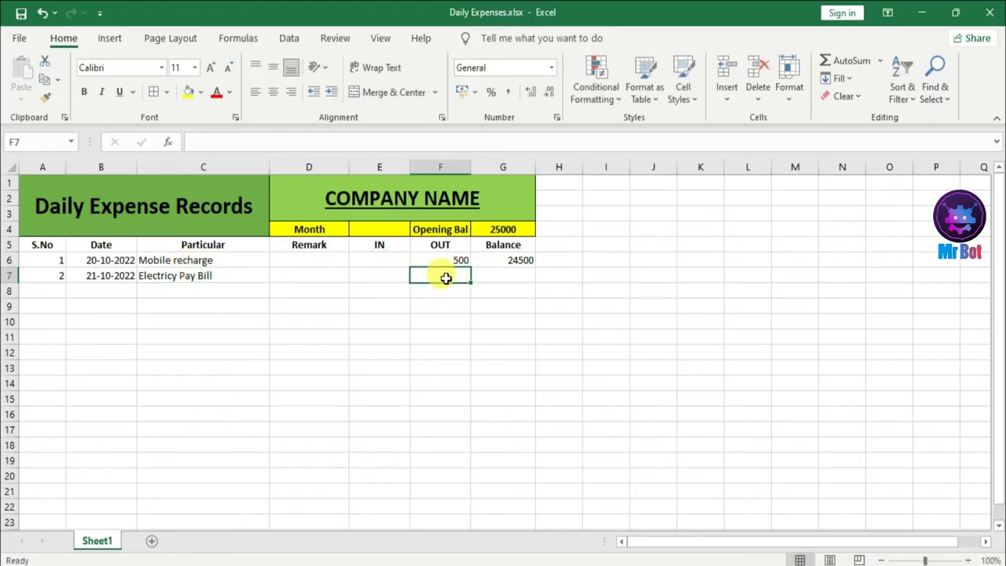
pyautogui.write('5000')
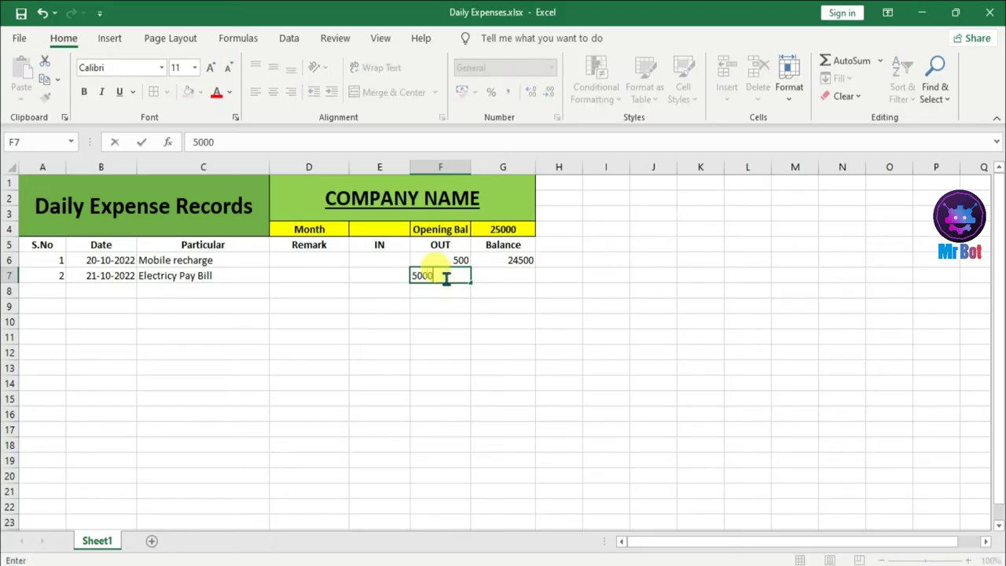
pyautogui.click(503, 275)
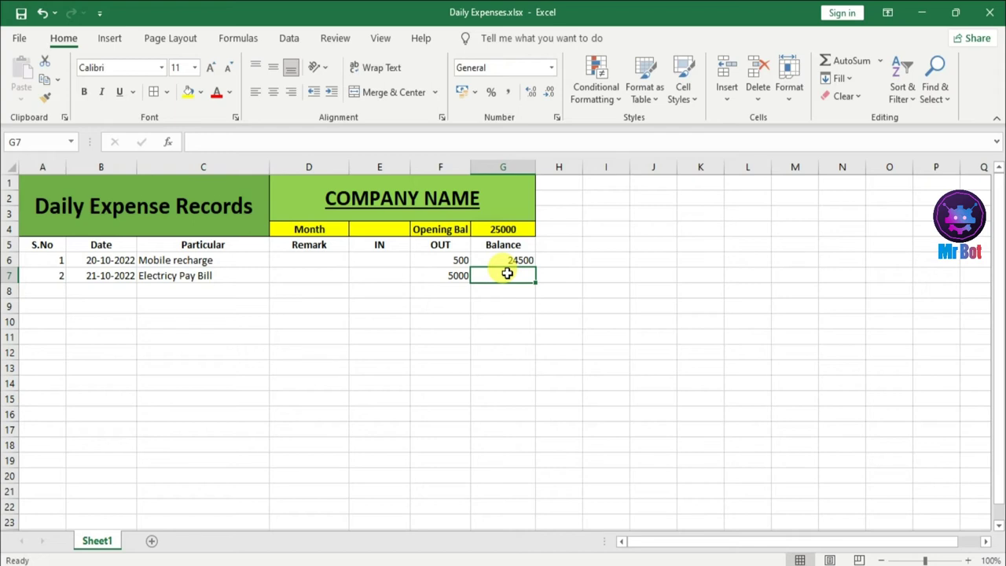
# Compute row 7's running balance with =G6+E7-F7, giving 19500.
pyautogui.write('=')
pyautogui.click(509, 261)
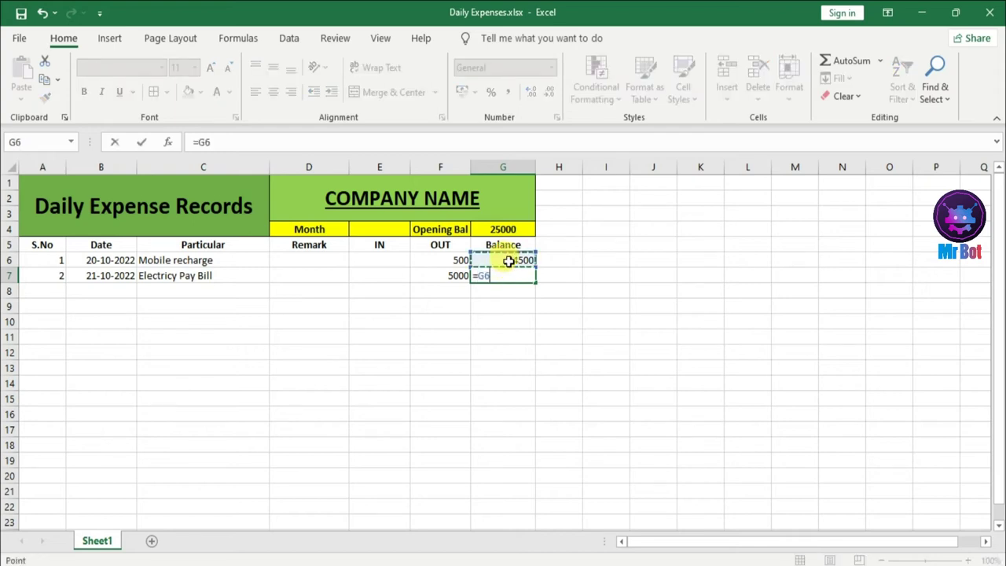
pyautogui.write('+')
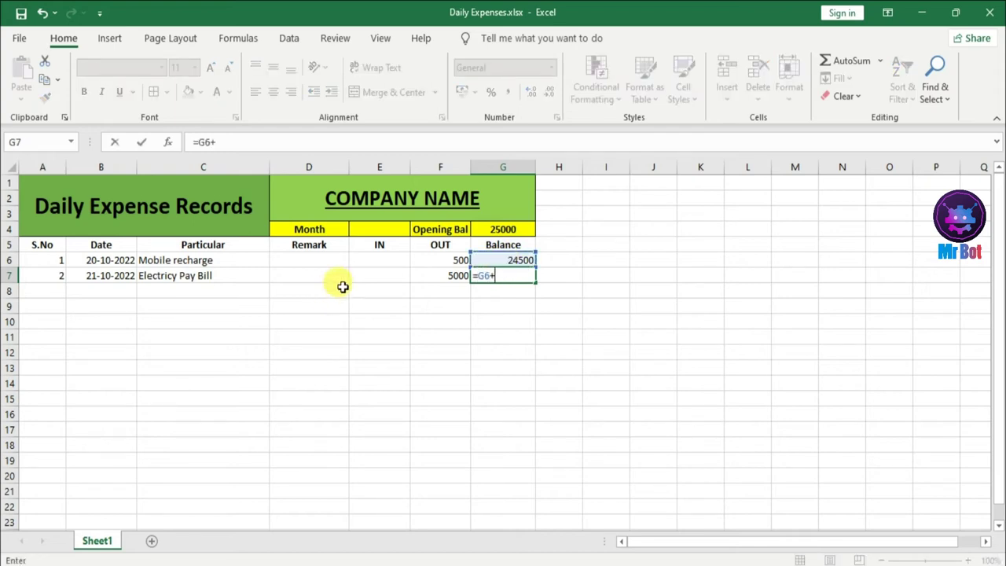
pyautogui.click(379, 273)
pyautogui.write('-')
pyautogui.click(446, 276)
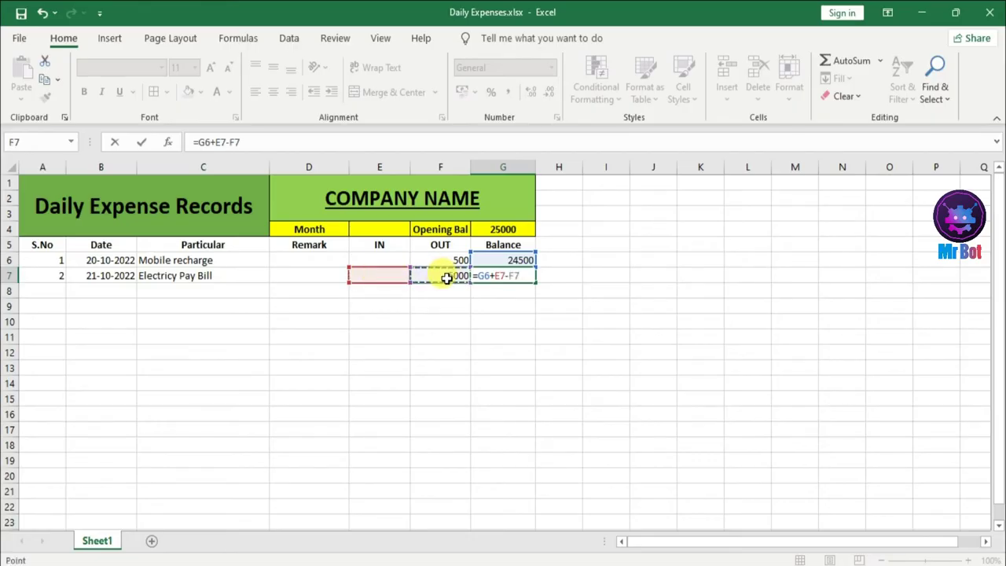
pyautogui.press('Return')
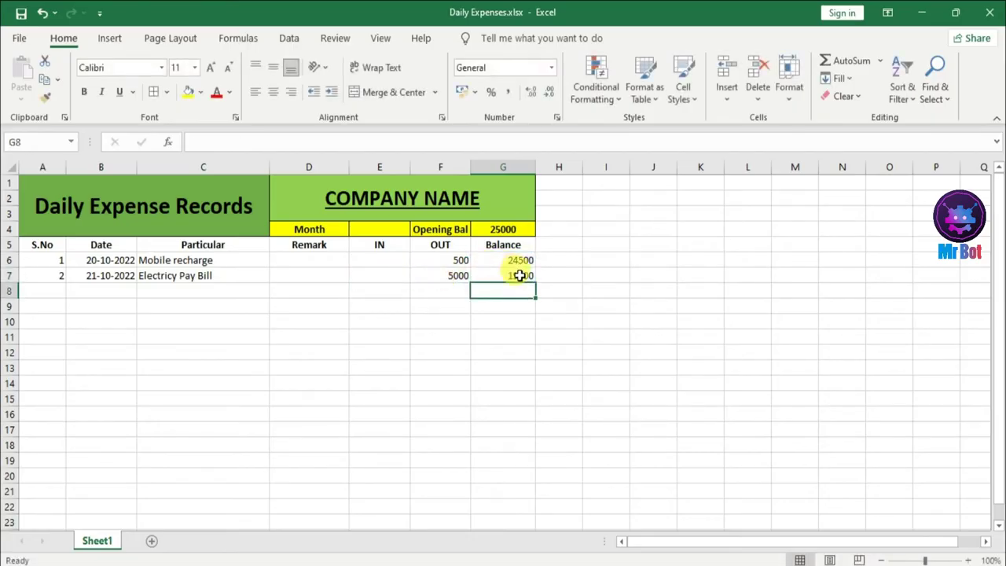
pyautogui.moveTo(41, 262)
pyautogui.mouseDown()
pyautogui.moveTo(634, 284)
pyautogui.moveTo(512, 278)
pyautogui.mouseUp()
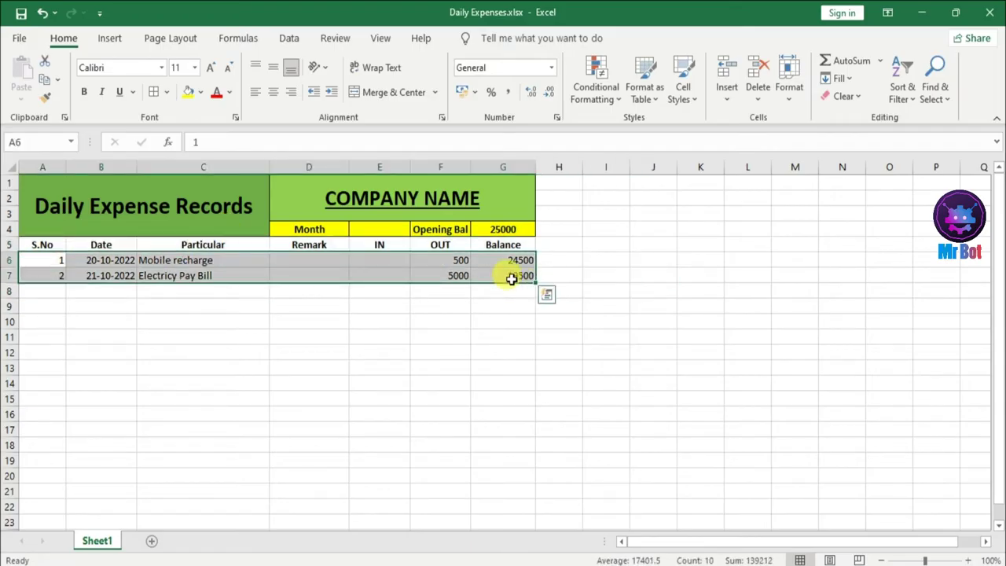
# Middle-align, centre and bold the entries in A6:G7.
pyautogui.click(272, 68)
pyautogui.click(274, 93)
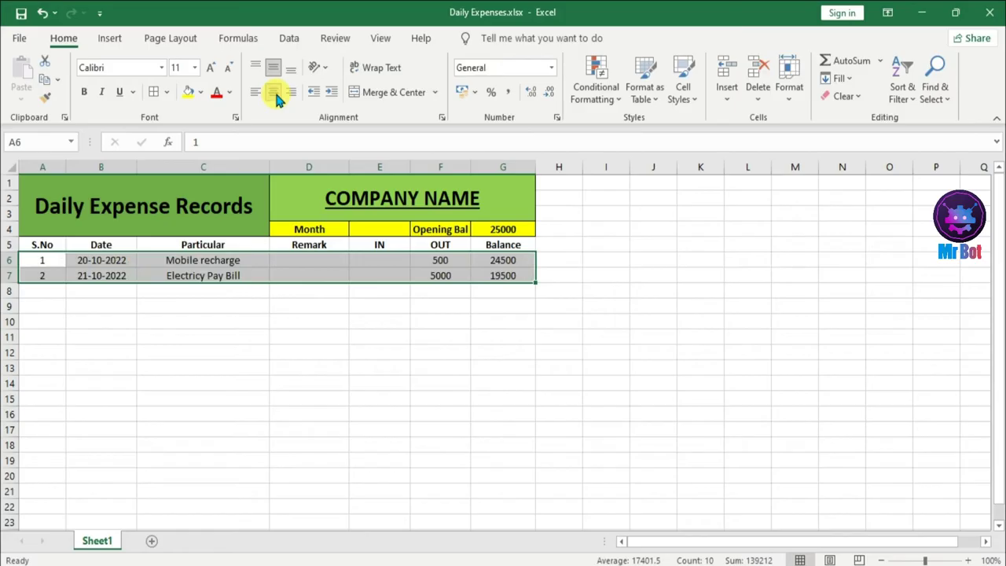
pyautogui.click(83, 93)
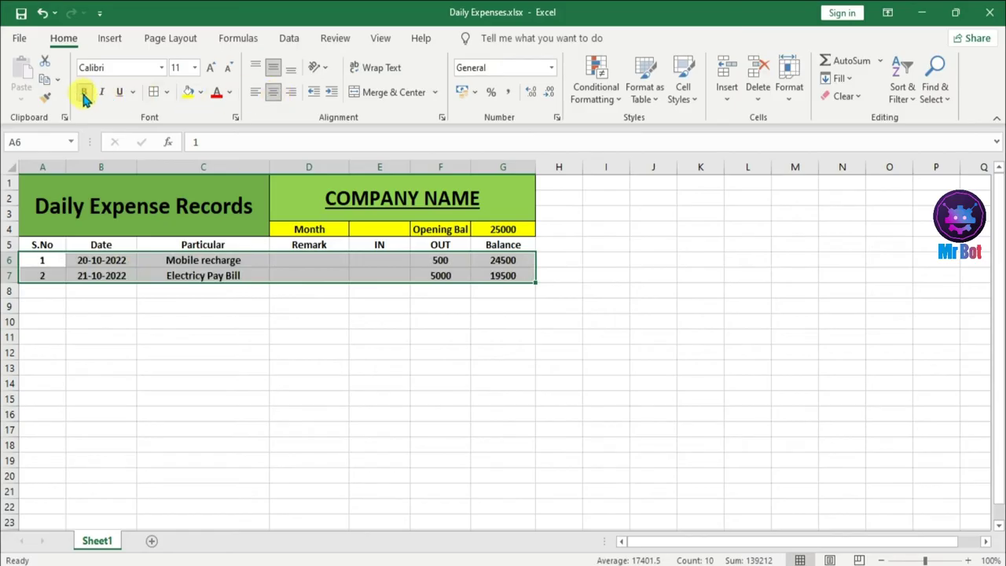
pyautogui.click(386, 379)
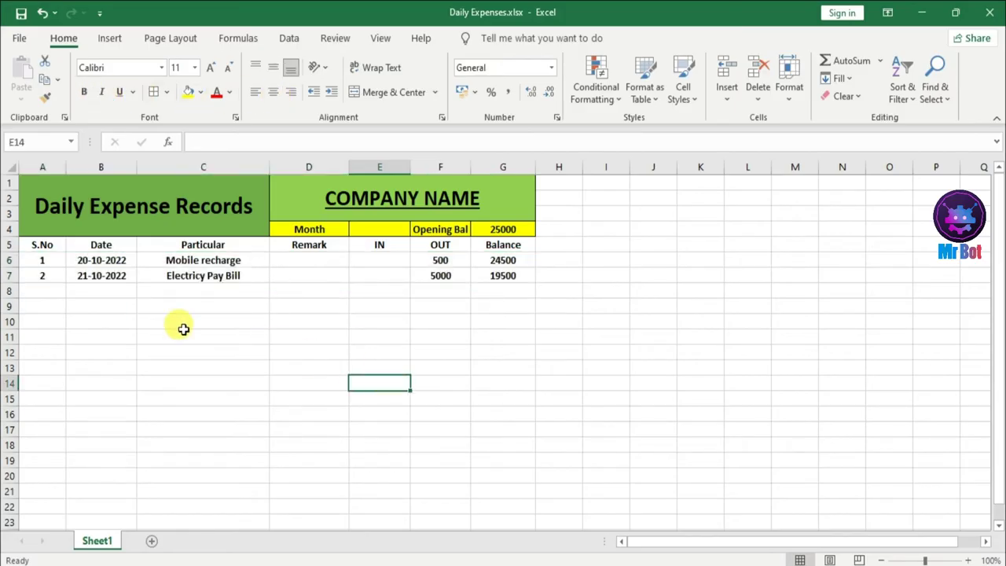
pyautogui.click(38, 245)
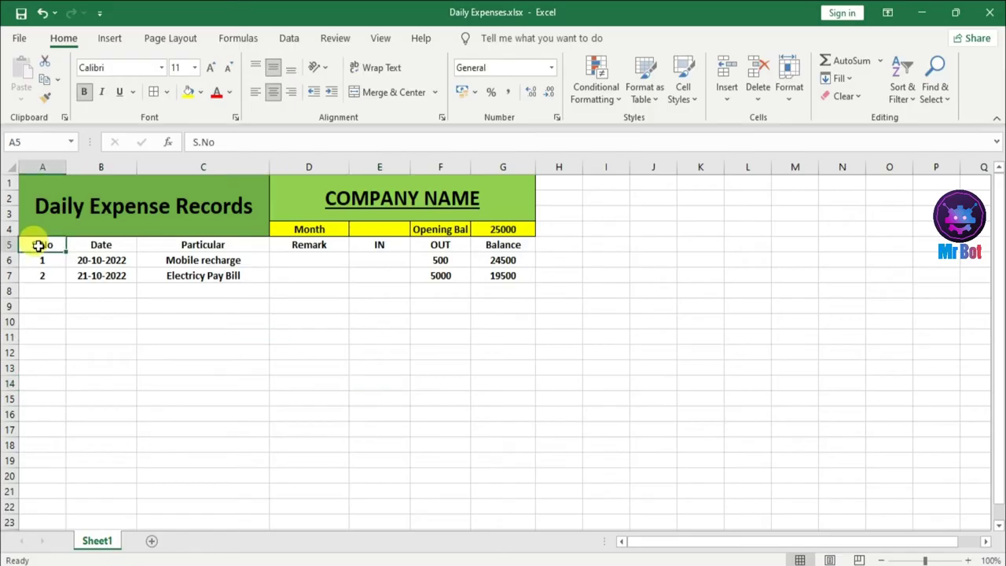
pyautogui.moveTo(37, 245)
pyautogui.mouseDown()
pyautogui.moveTo(534, 290)
pyautogui.moveTo(527, 279)
pyautogui.mouseUp()
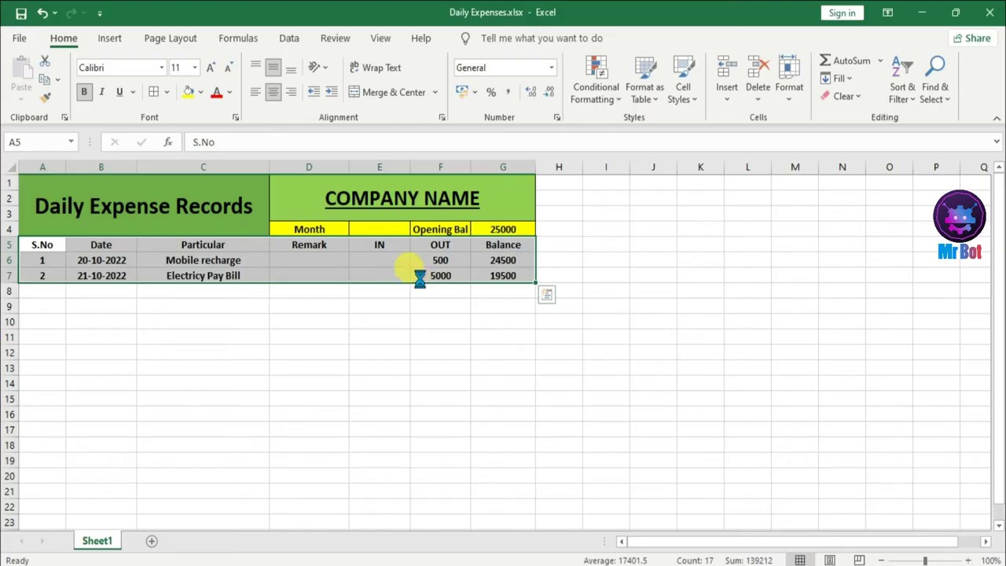
pyautogui.hotkey('ctrl', 't')
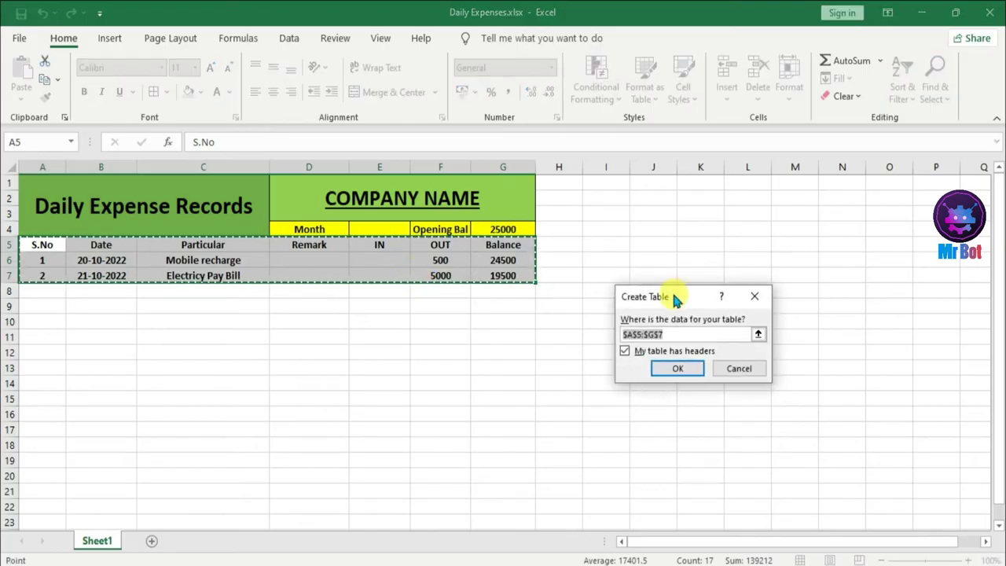
pyautogui.moveTo(680, 298); pyautogui.dragTo(611, 237)
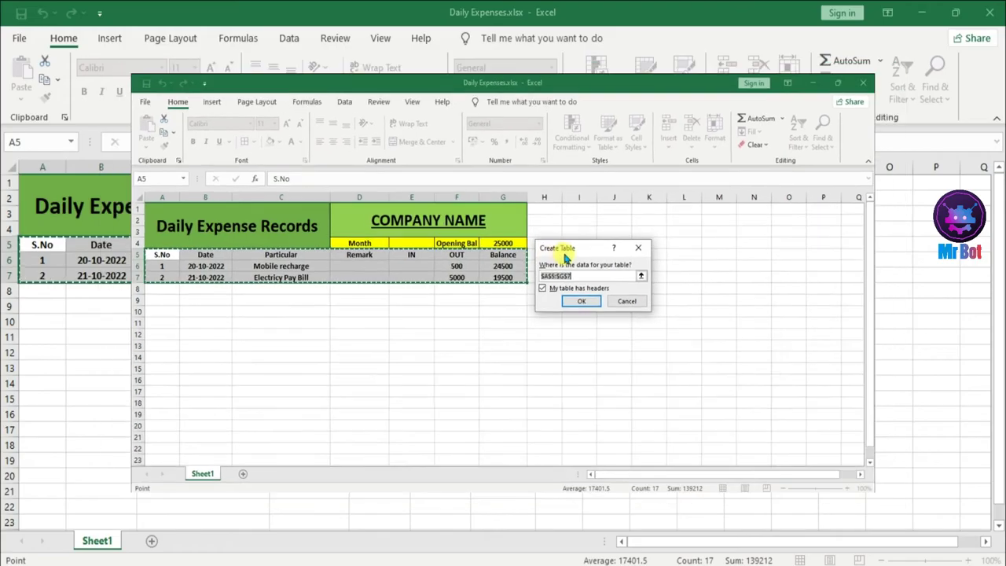
pyautogui.click(558, 291)
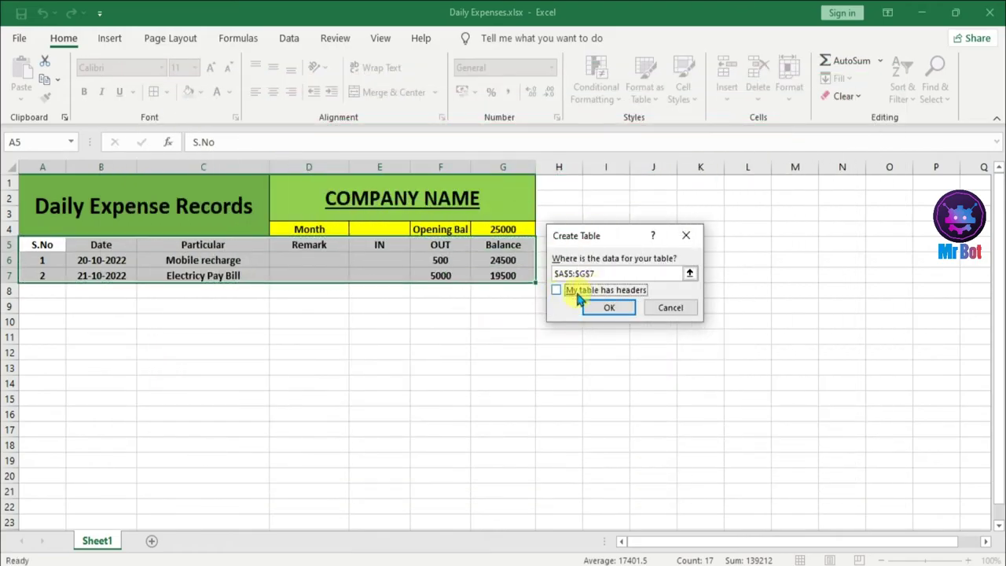
pyautogui.click(557, 290)
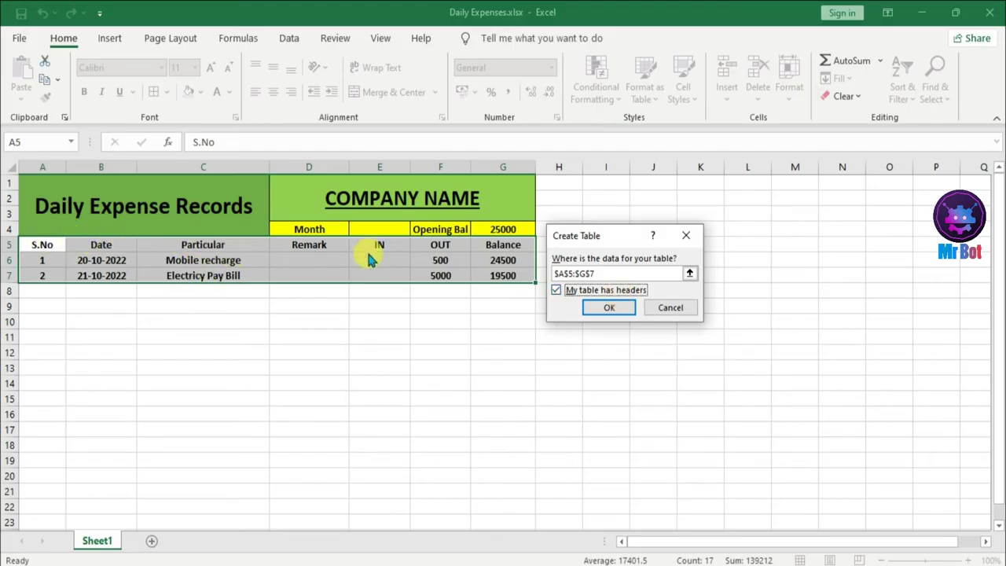
pyautogui.click(668, 308)
pyautogui.click(557, 350)
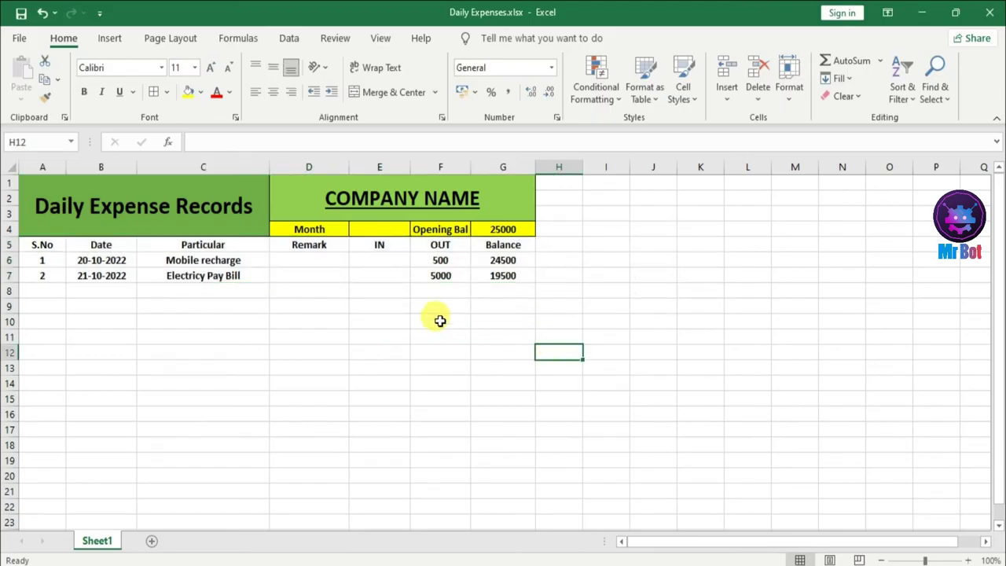
# Apply rupee Currency format to the IN, OUT and Balance amounts.
pyautogui.moveTo(388, 265); pyautogui.dragTo(515, 277)
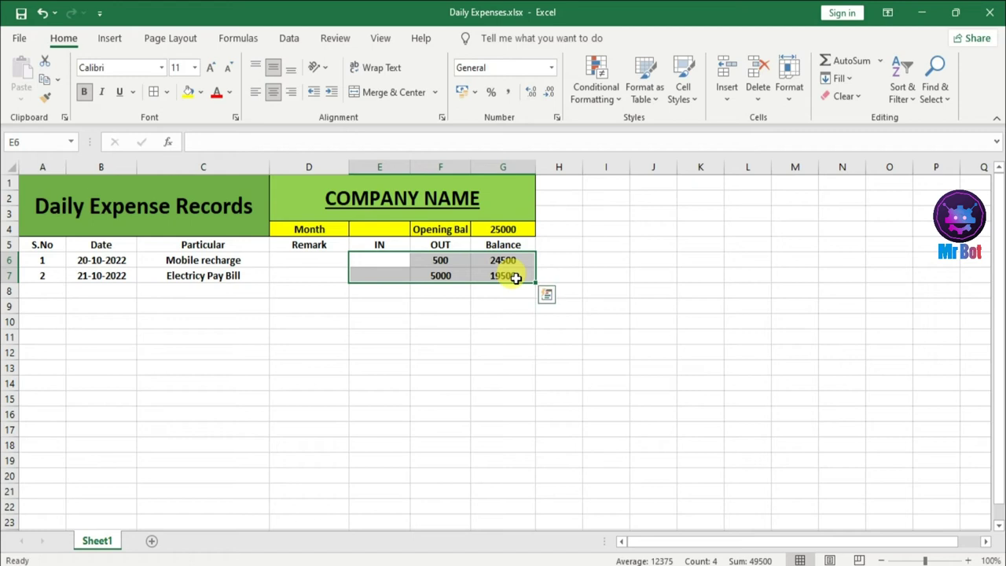
pyautogui.click(558, 118)
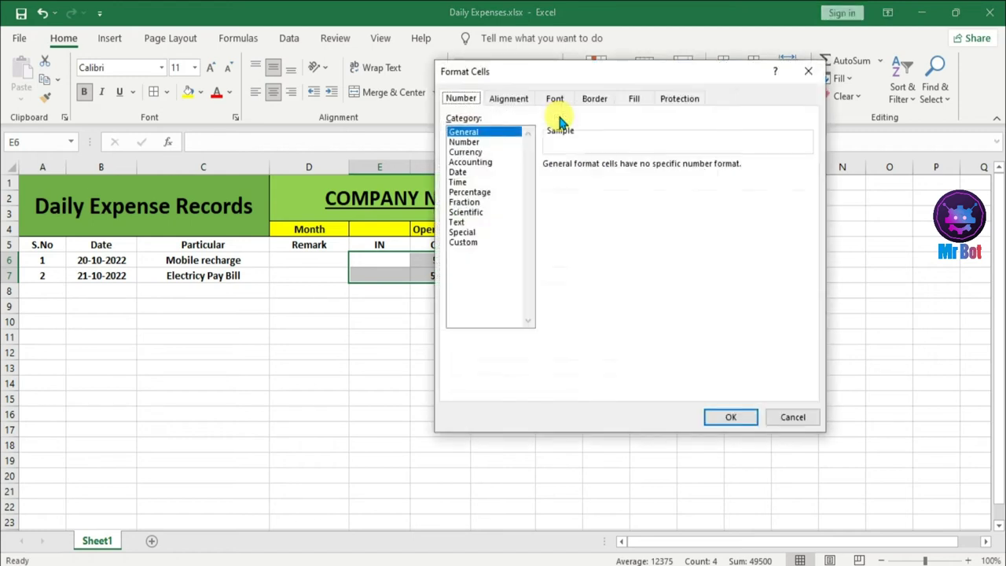
pyautogui.click(478, 152)
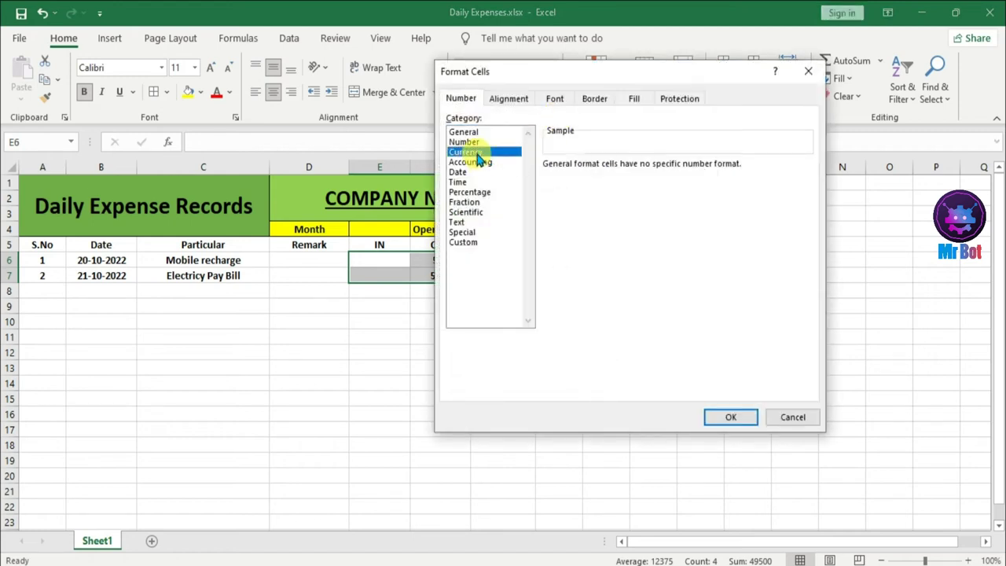
pyautogui.click(732, 420)
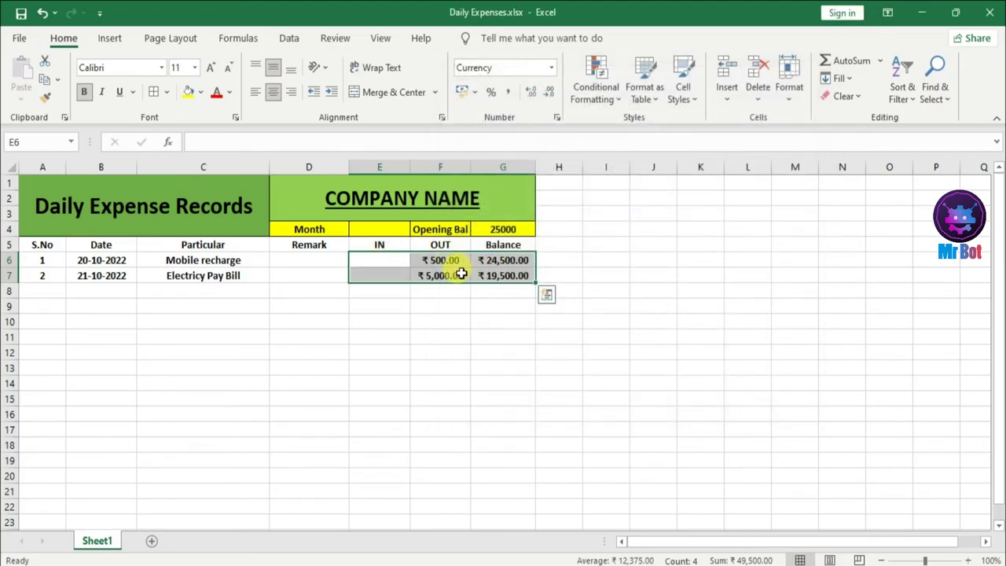
# Format the opening balance in G4 as Currency, showing ₹ 25,000.00.
pyautogui.click(509, 229)
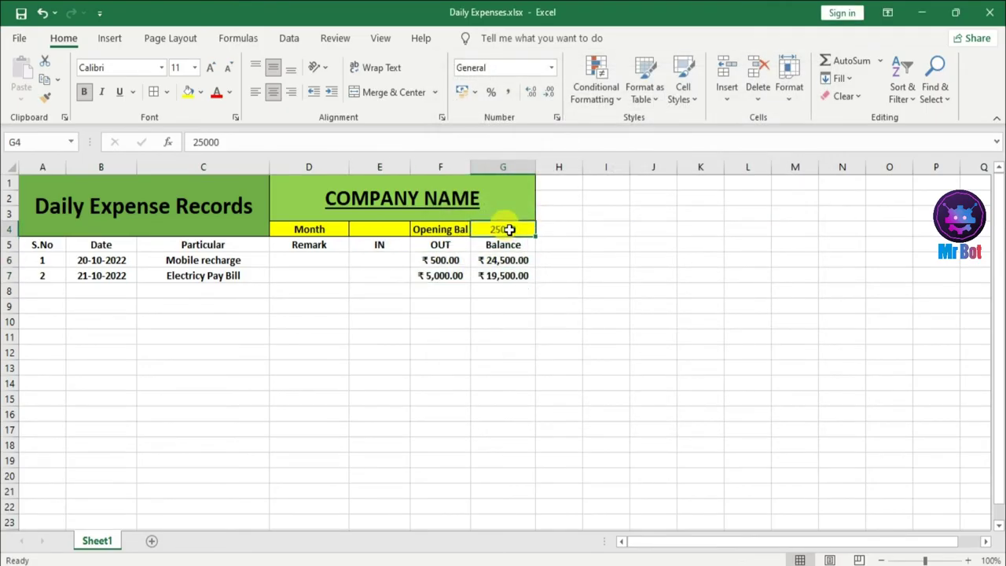
pyautogui.click(556, 122)
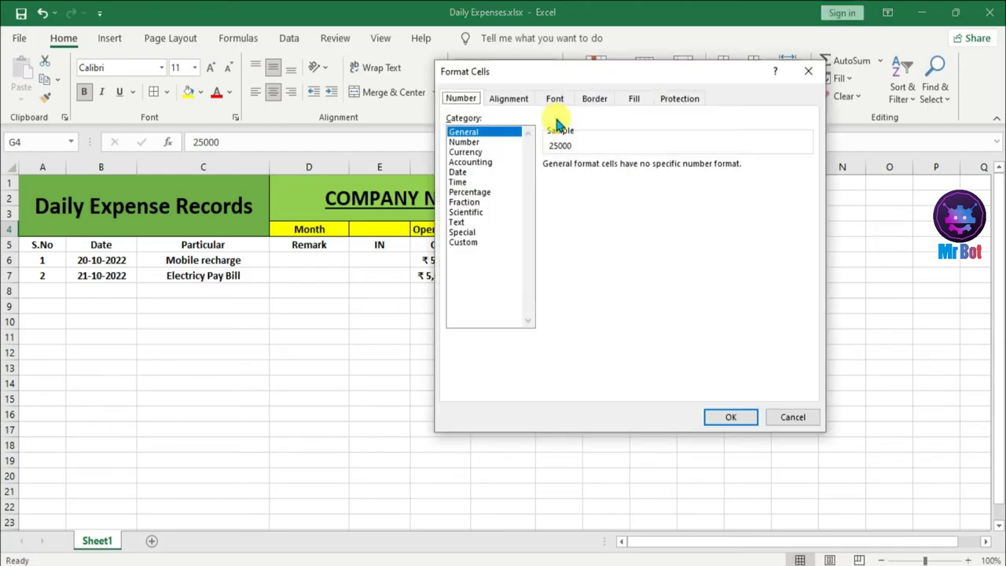
pyautogui.click(479, 152)
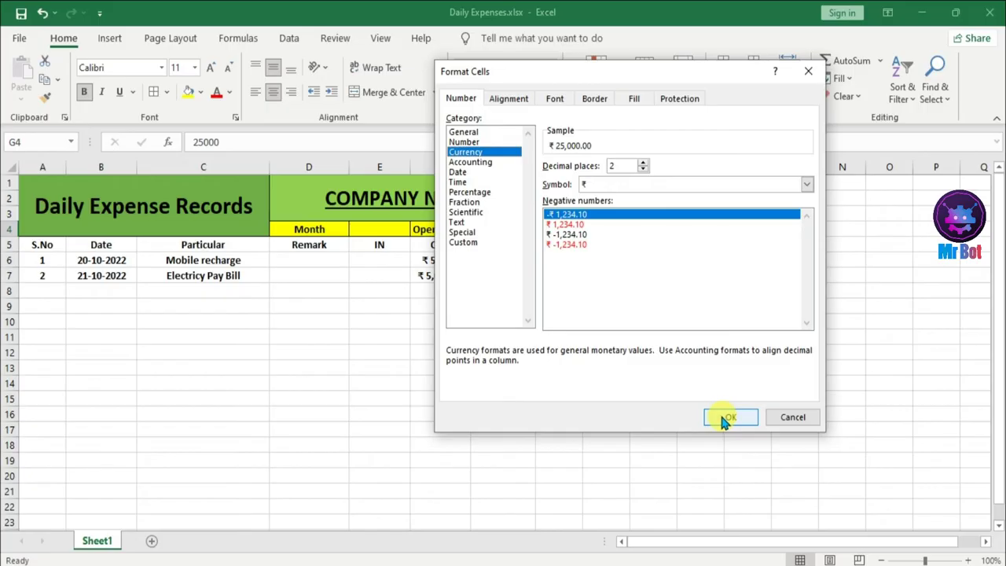
pyautogui.click(724, 417)
pyautogui.click(590, 339)
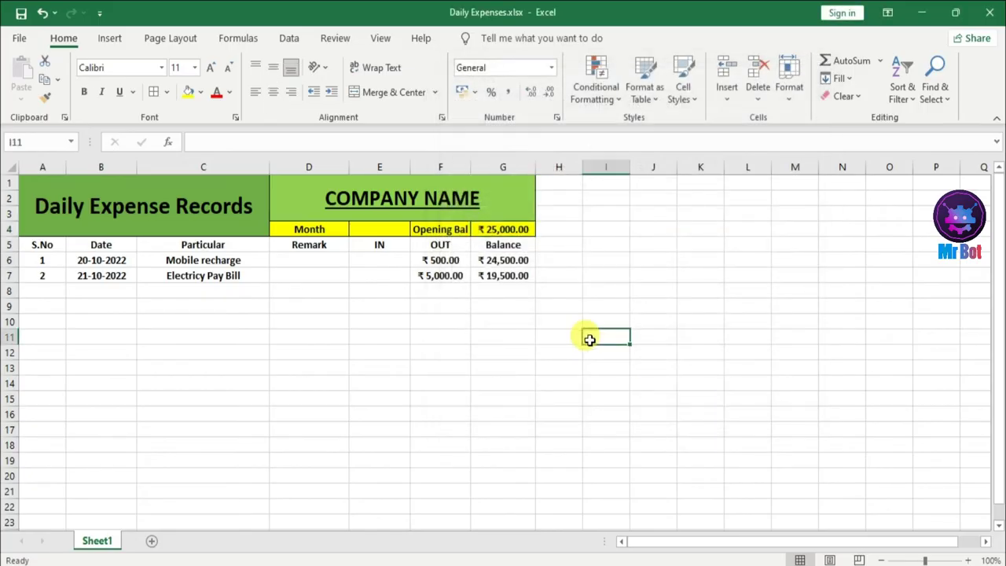
pyautogui.click(507, 229)
pyautogui.click(462, 274)
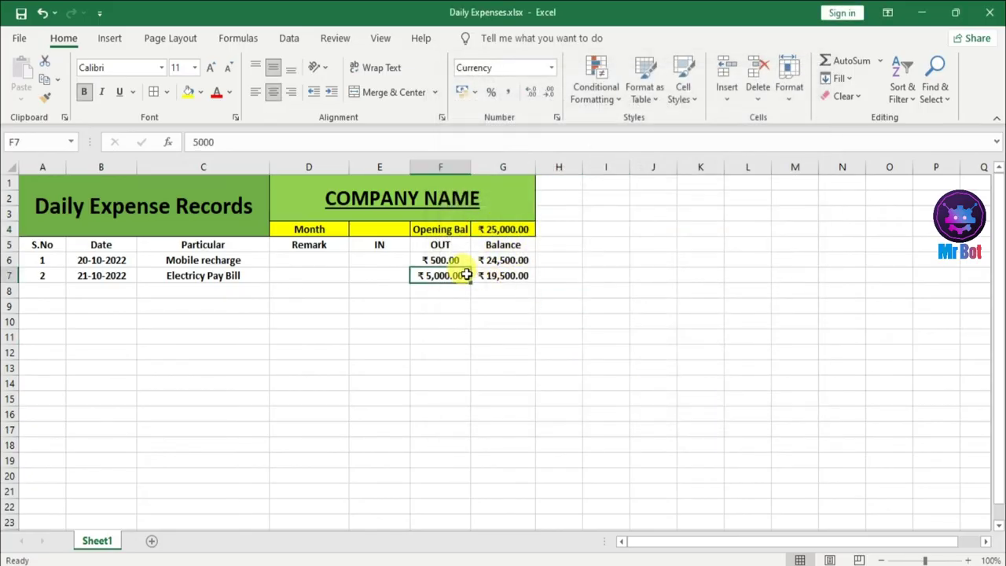
pyautogui.click(96, 260)
pyautogui.moveTo(95, 260); pyautogui.dragTo(95, 276)
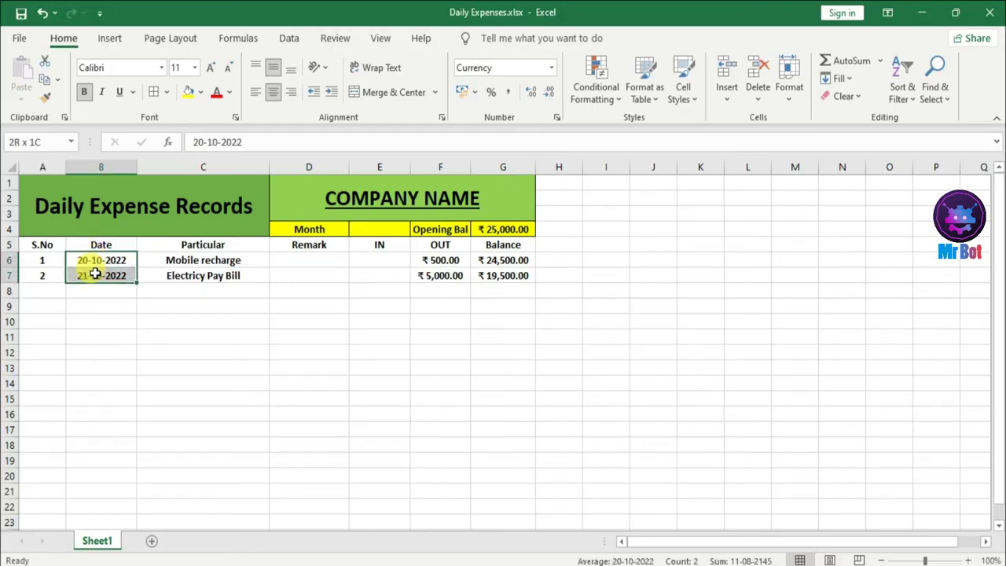
# Format the entry dates as day, full month and year, e.g. 20 October 2022.
pyautogui.click(557, 118)
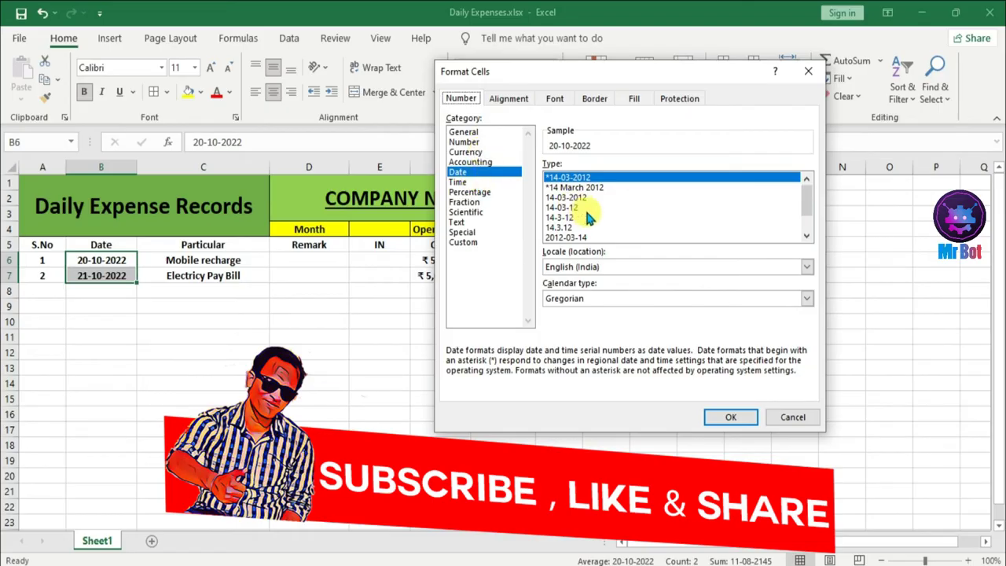
pyautogui.moveTo(802, 207); pyautogui.dragTo(808, 212)
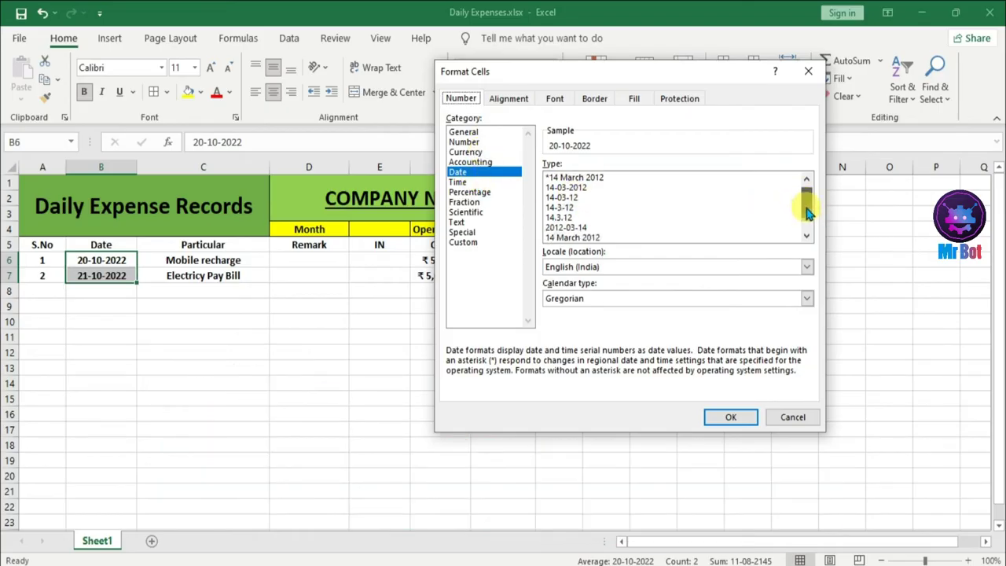
pyautogui.click(809, 213)
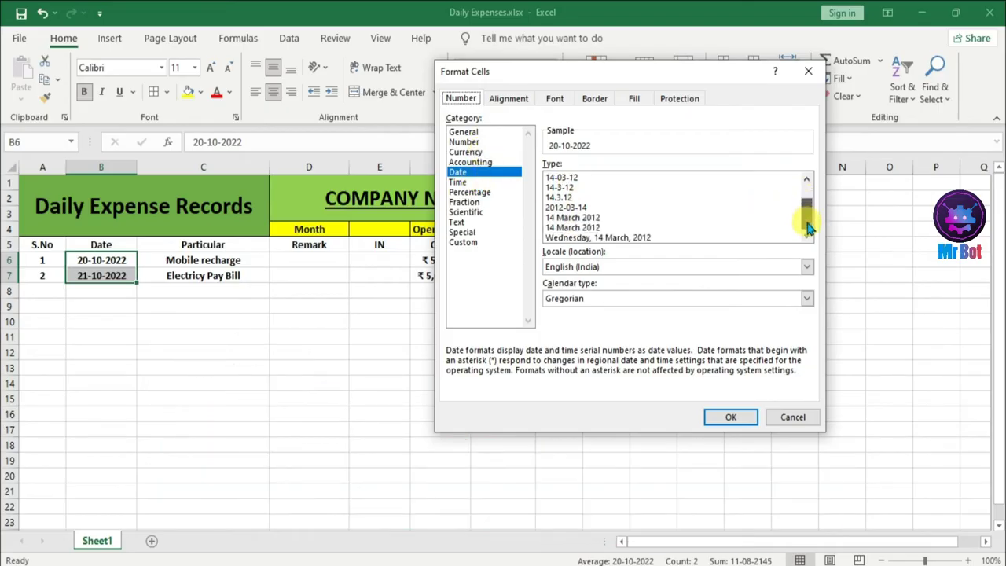
pyautogui.click(586, 218)
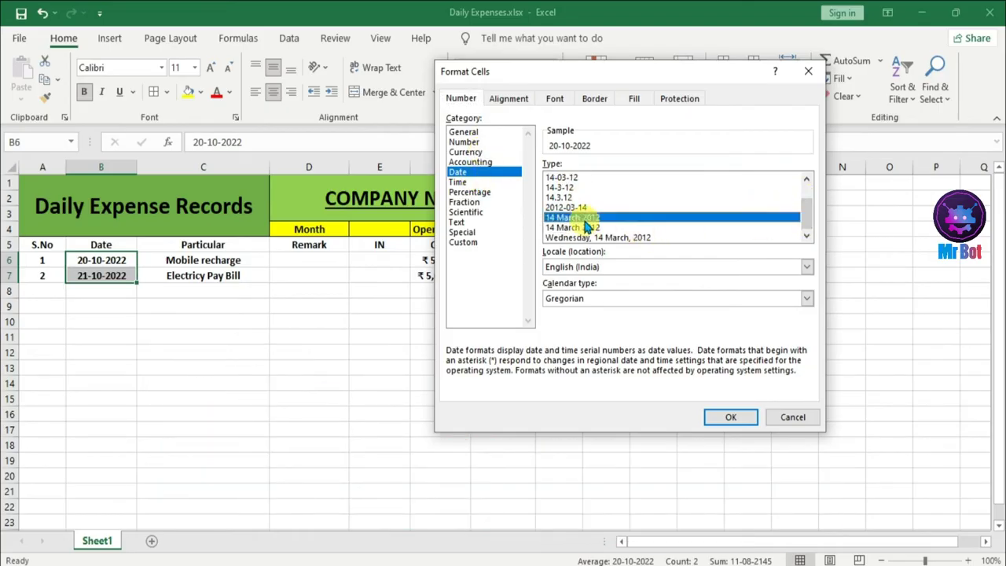
pyautogui.click(728, 421)
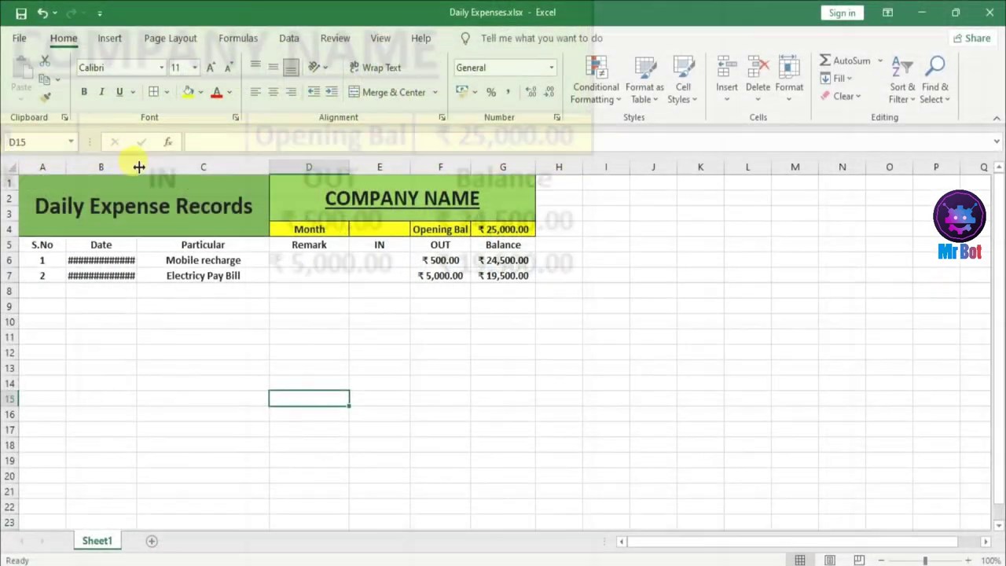
# Widen the Date and Particular columns so dates and descriptions fit.
pyautogui.moveTo(137, 168); pyautogui.dragTo(162, 167)
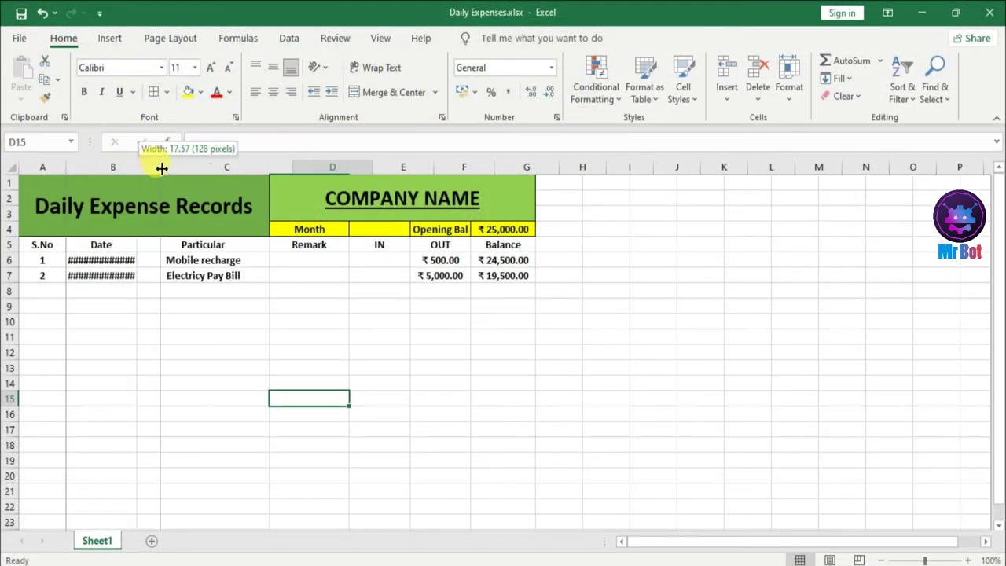
pyautogui.moveTo(162, 167); pyautogui.dragTo(168, 167)
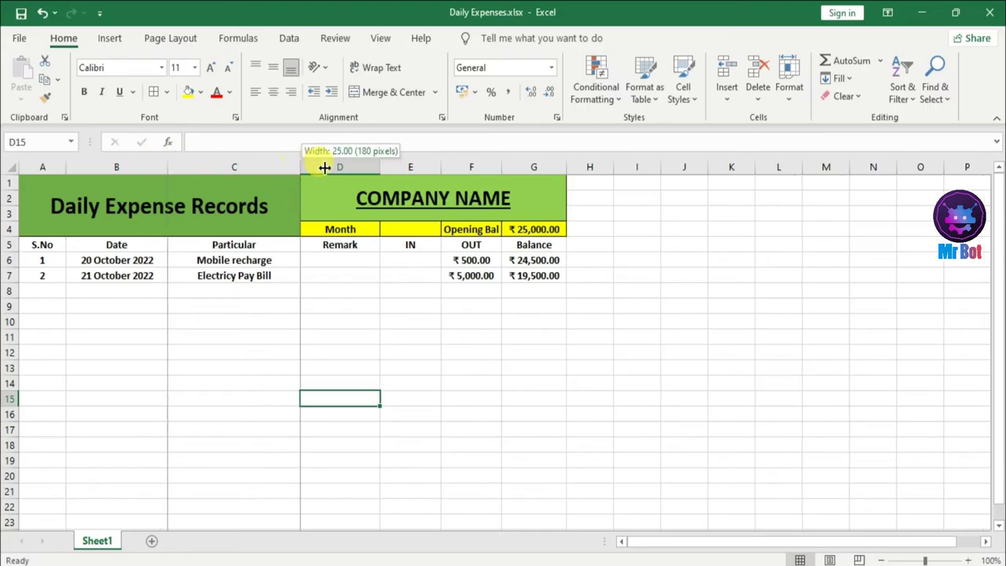
pyautogui.moveTo(301, 169); pyautogui.dragTo(327, 168)
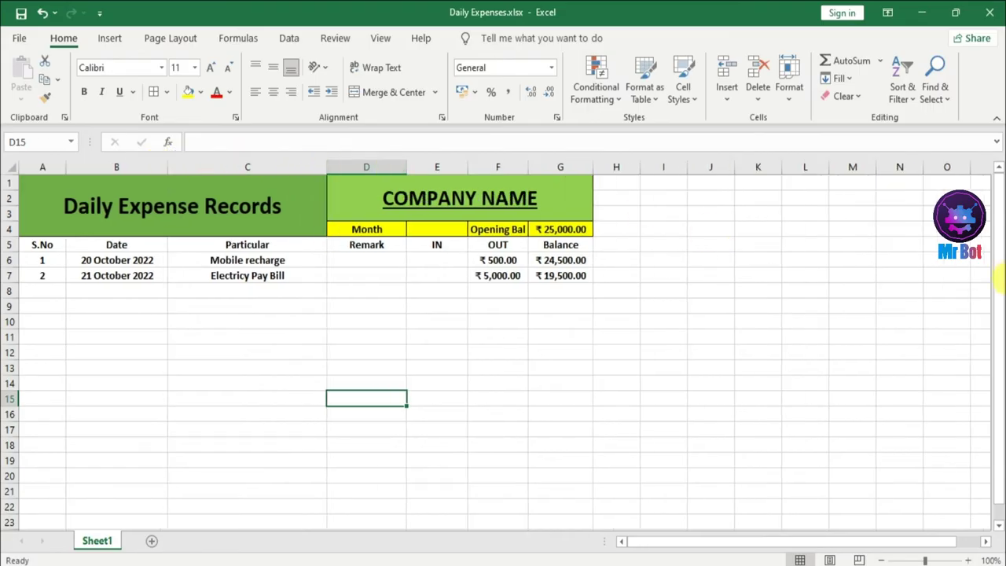
pyautogui.click(563, 324)
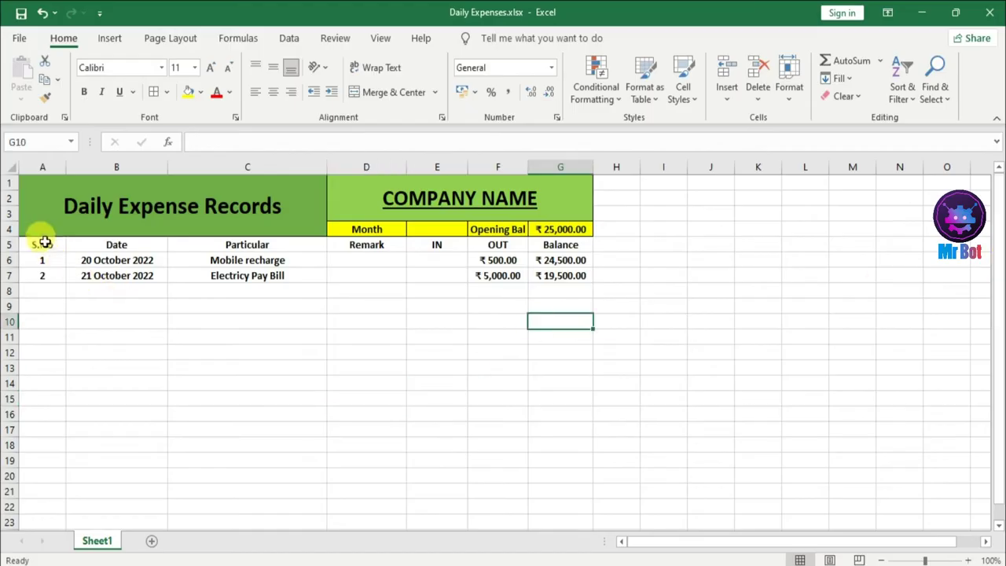
pyautogui.moveTo(45, 243); pyautogui.dragTo(511, 269)
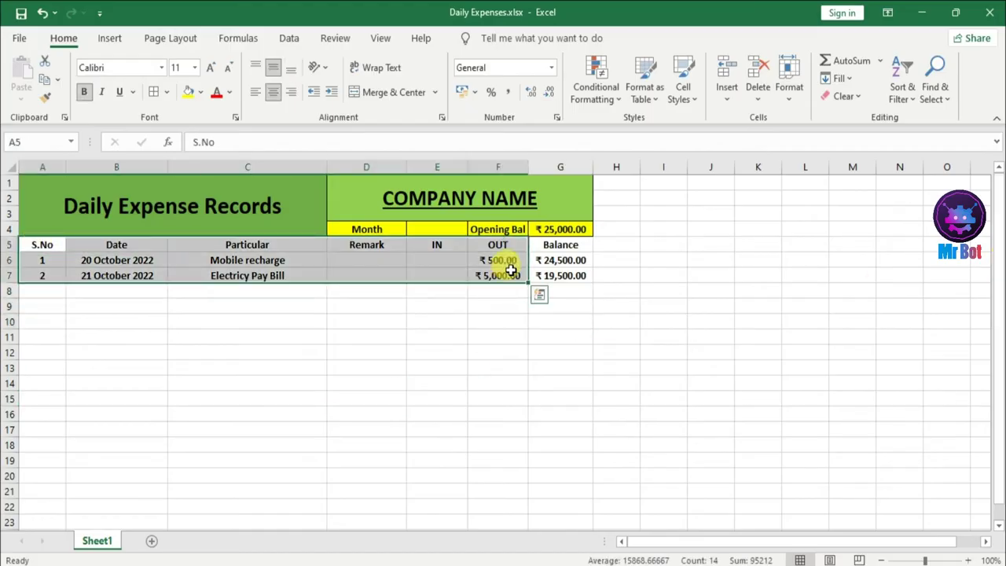
# Convert A5:G7 into a table with headers and browse the table styles.
pyautogui.hotkey('shift', 'Right')
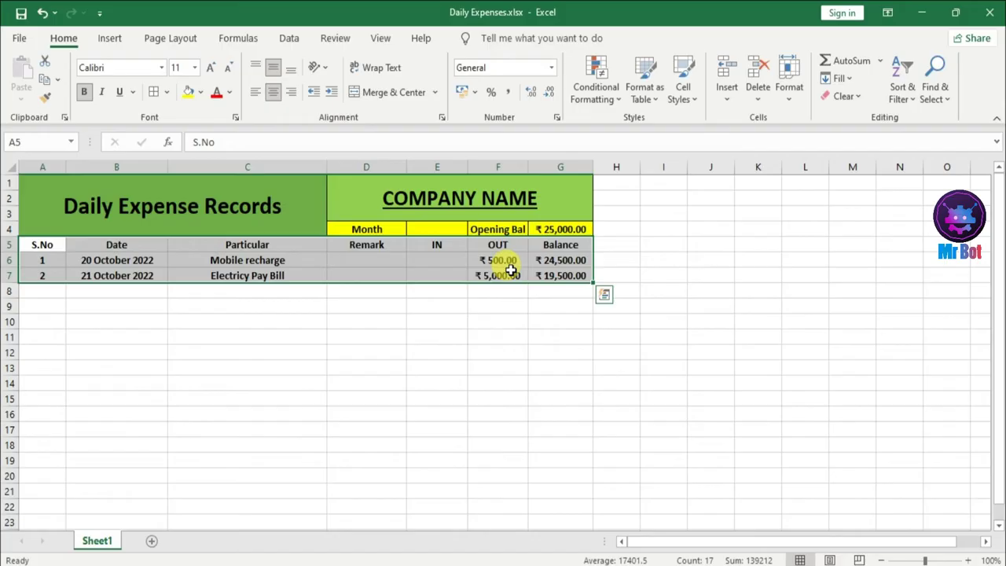
pyautogui.hotkey('ctrl', 't')
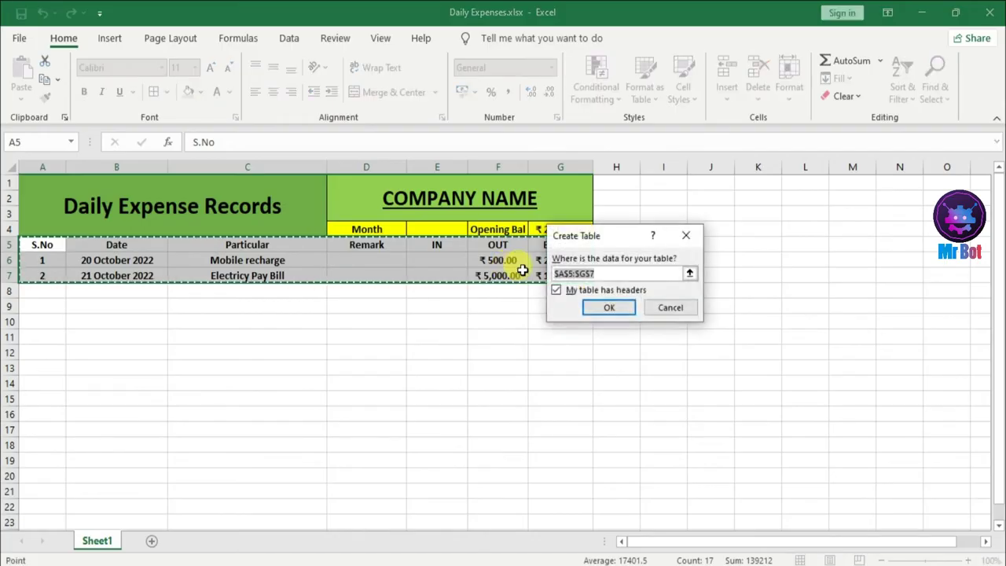
pyautogui.click(557, 290)
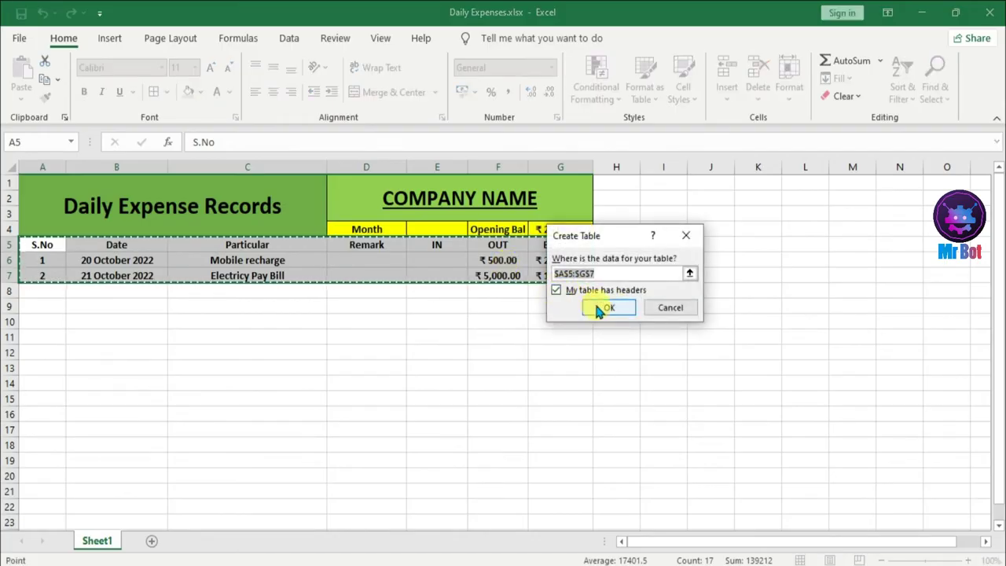
pyautogui.click(600, 308)
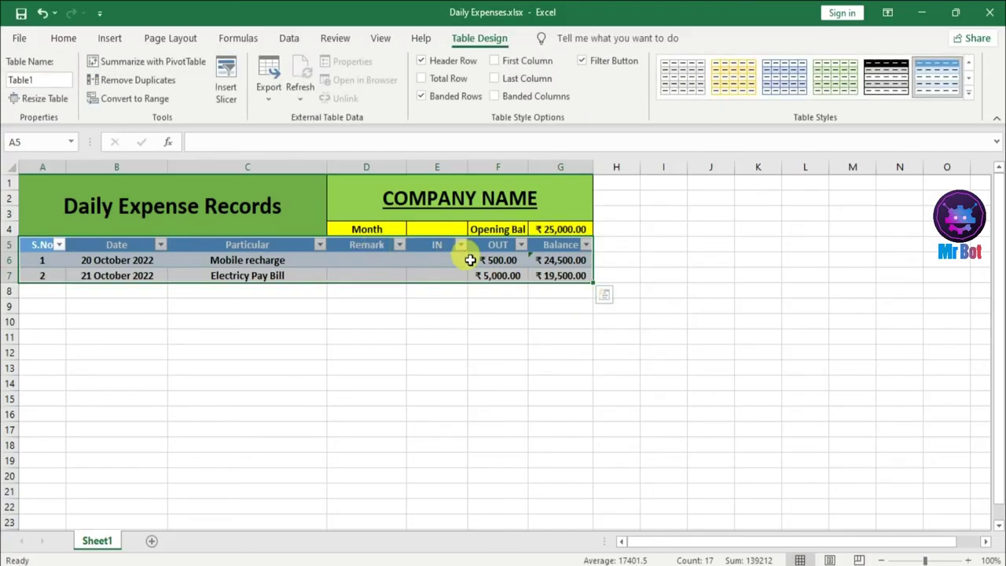
pyautogui.click(969, 91)
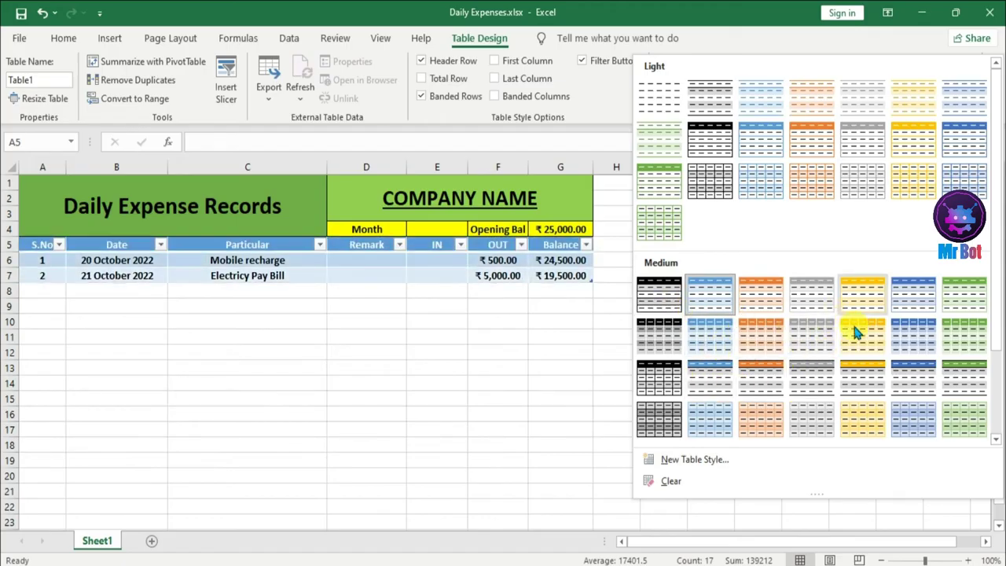
# Apply the green medium table style to the table.
pyautogui.click(963, 335)
pyautogui.click(724, 358)
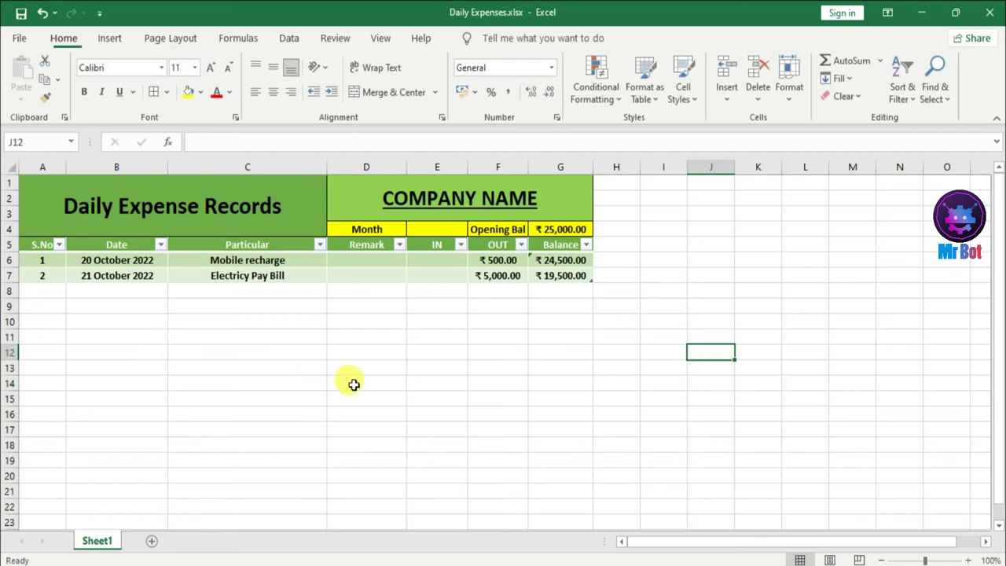
pyautogui.click(236, 368)
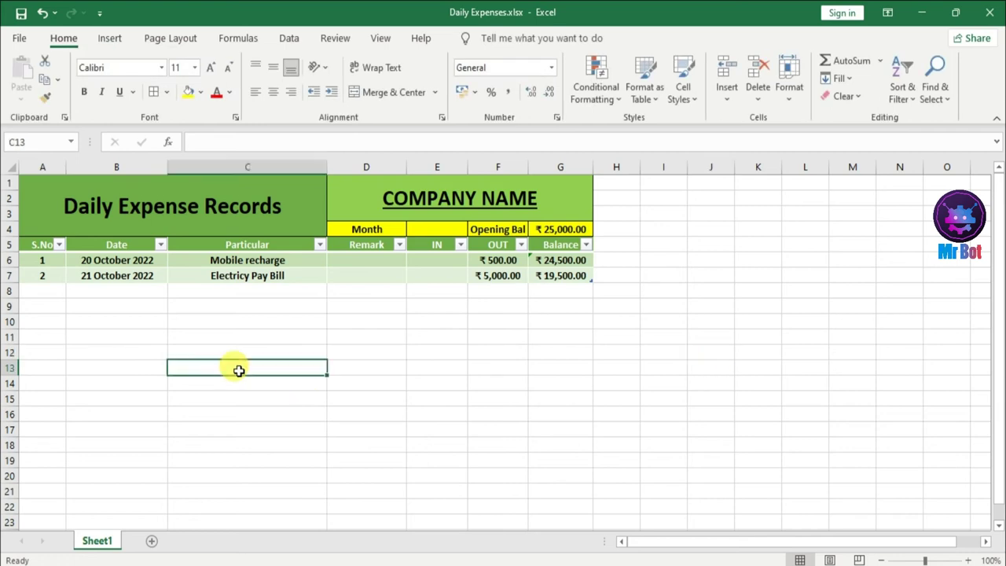
pyautogui.click(391, 387)
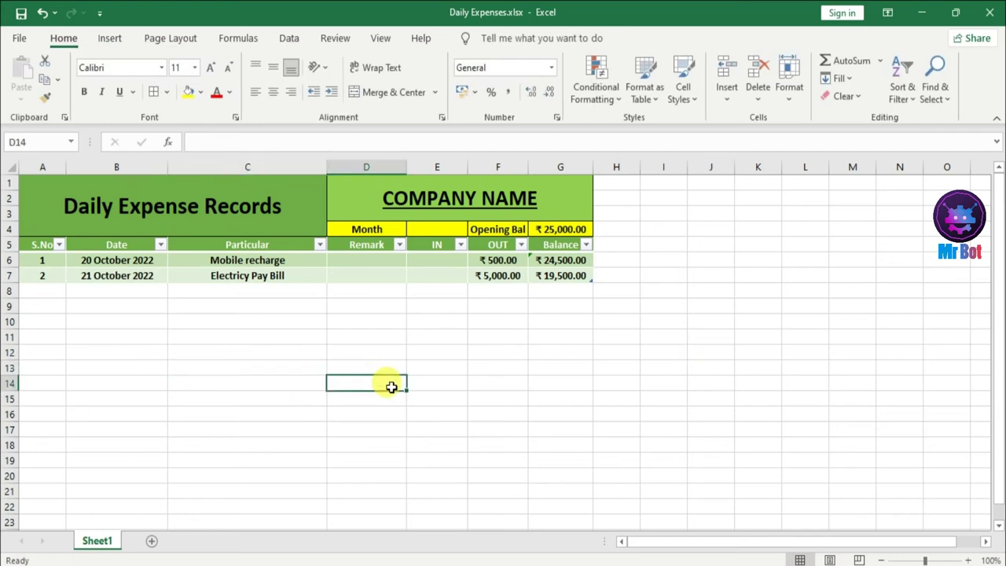
# Extend the table with serial numbers 3 and 4, then start entry 3's date in B8.
pyautogui.click(115, 292)
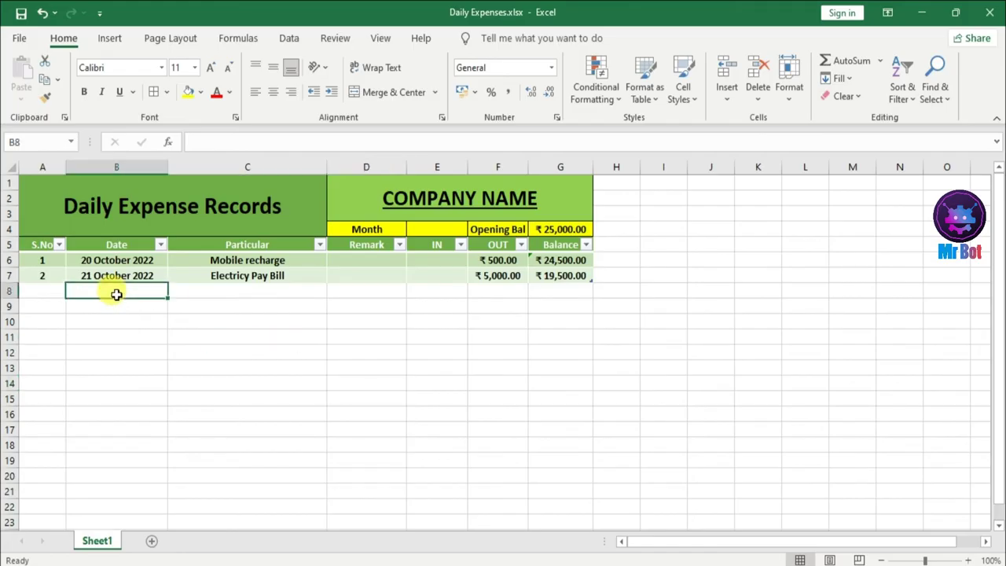
pyautogui.click(43, 292)
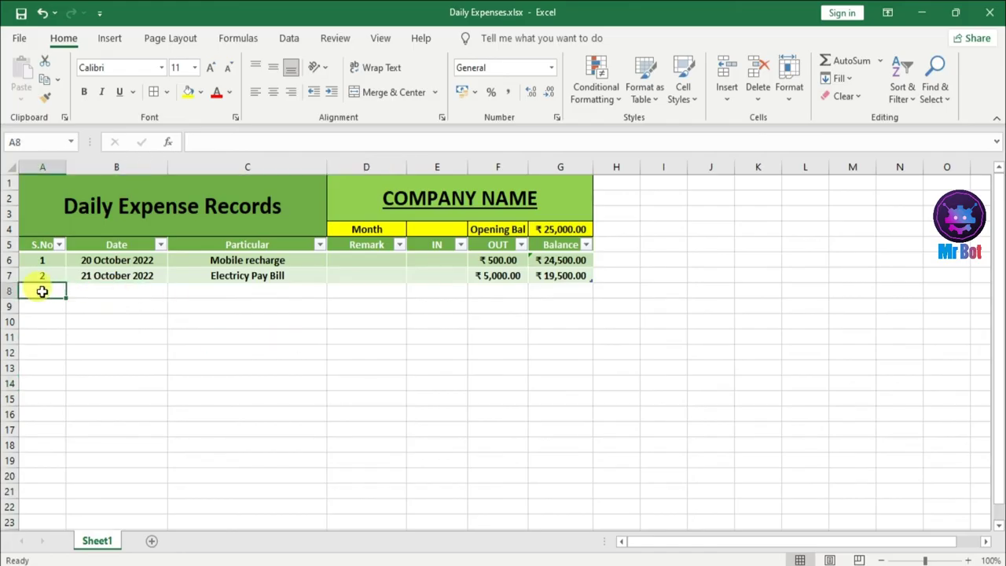
pyautogui.write('3')
pyautogui.press('Return')
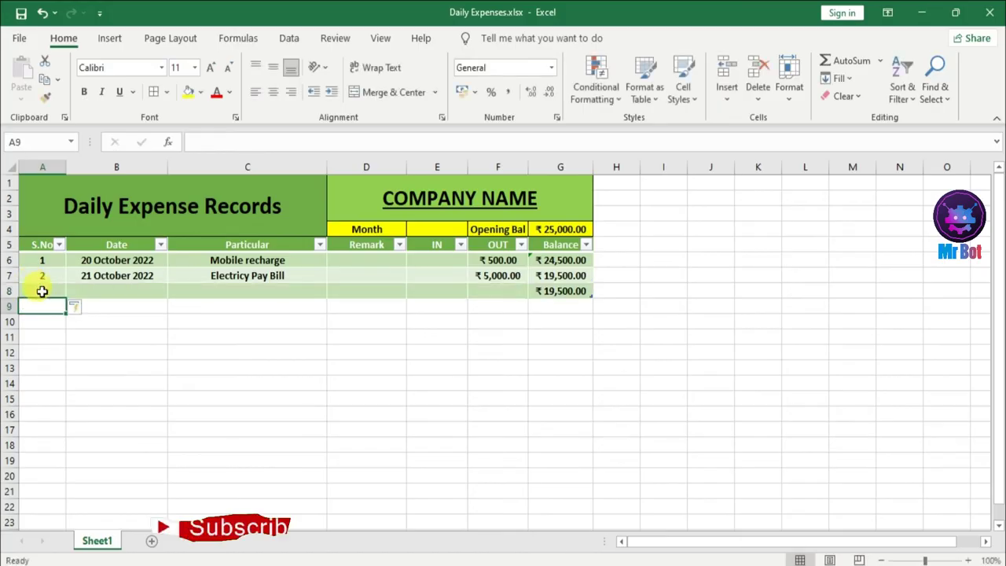
pyautogui.write('4')
pyautogui.press('Return')
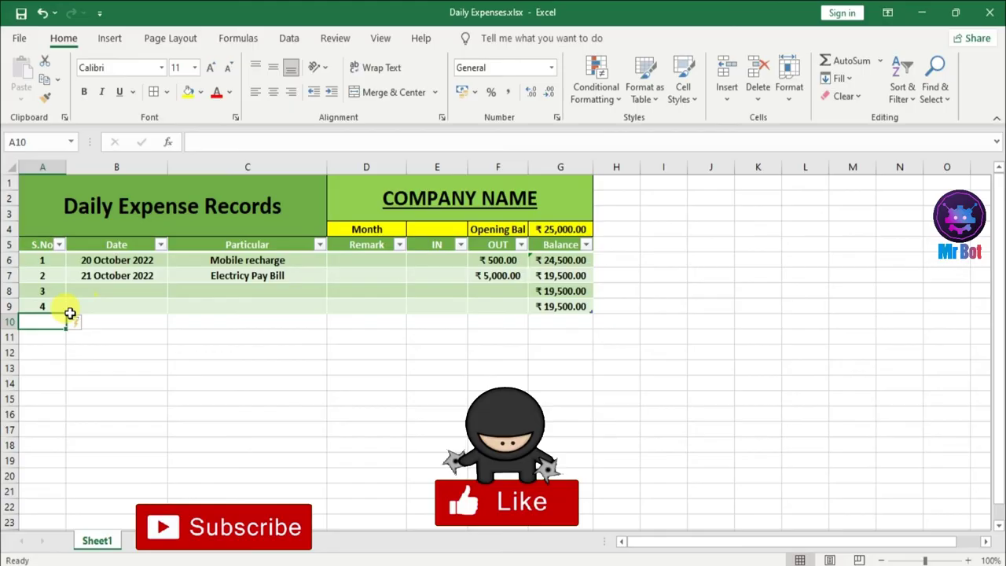
pyautogui.click(174, 321)
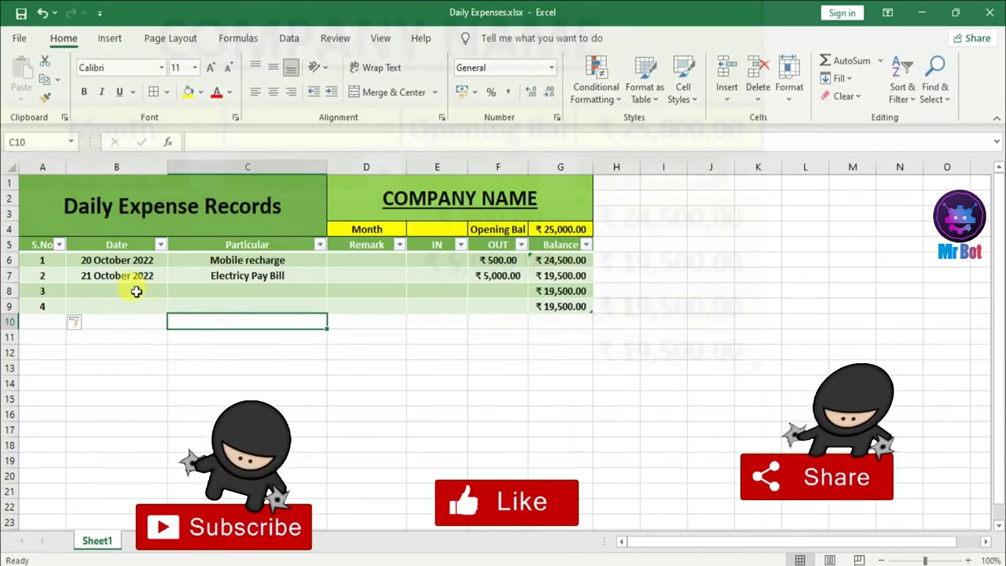
pyautogui.click(136, 291)
pyautogui.write('22')
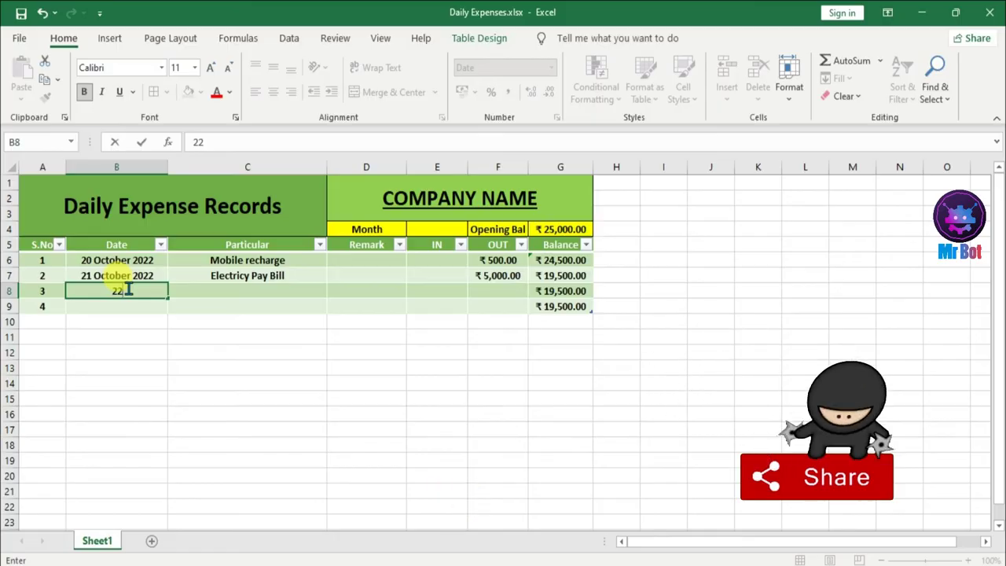
pyautogui.write('-1')
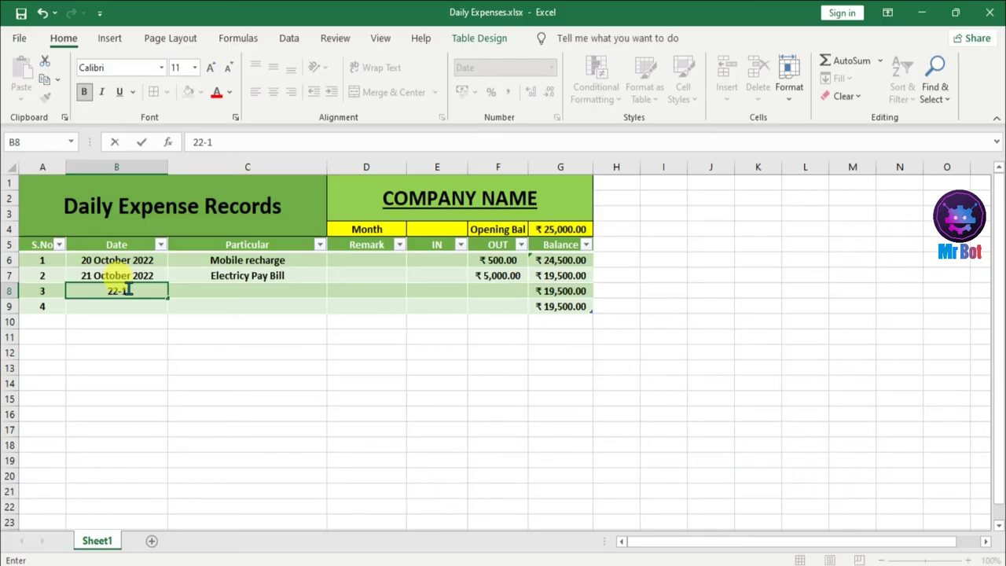
pyautogui.write('022')
# Complete entry 3: 22 October 2022, Cash Rec, IN 20000.
pyautogui.press('Return')
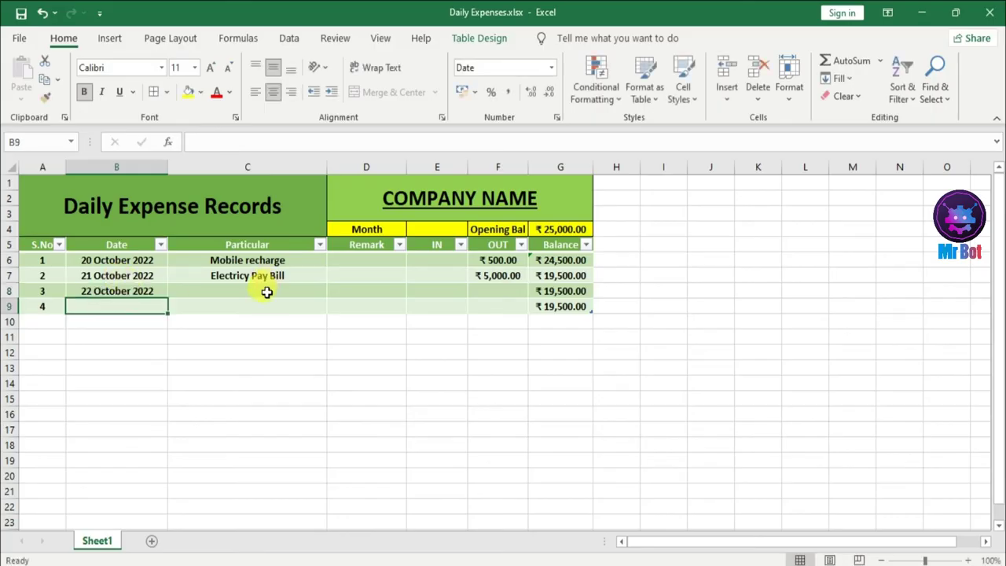
pyautogui.click(266, 293)
pyautogui.write('Cash Re')
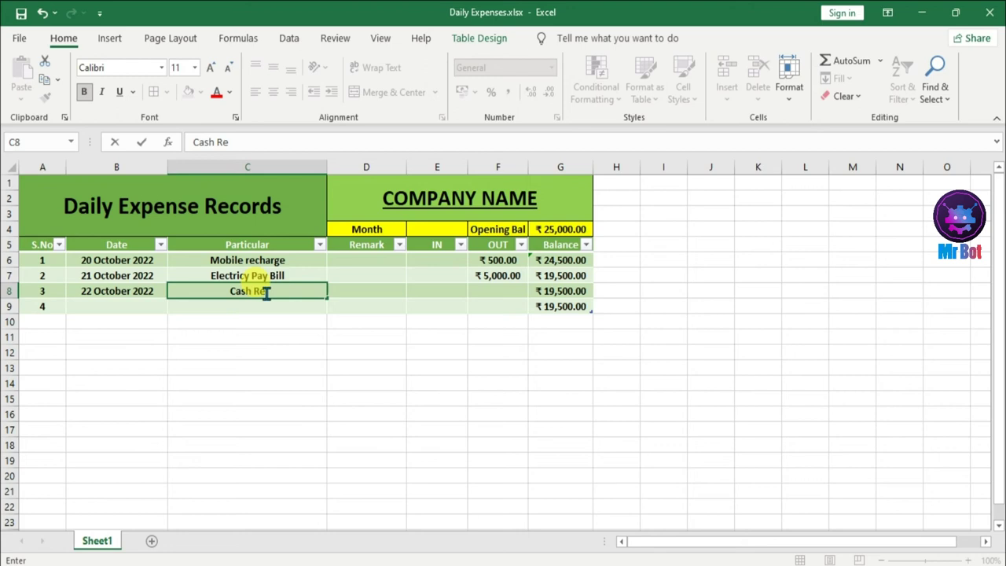
pyautogui.write('c')
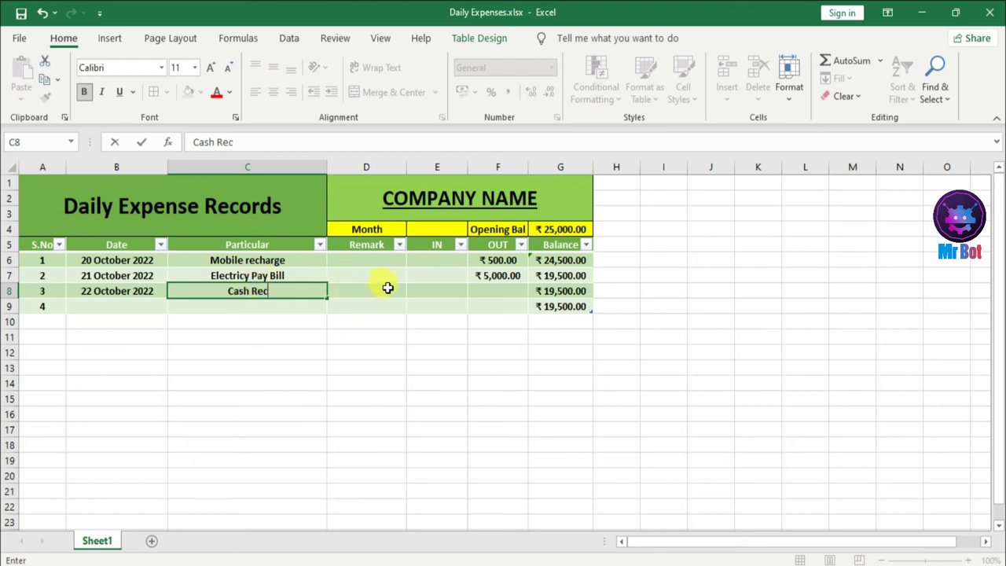
pyautogui.click(437, 291)
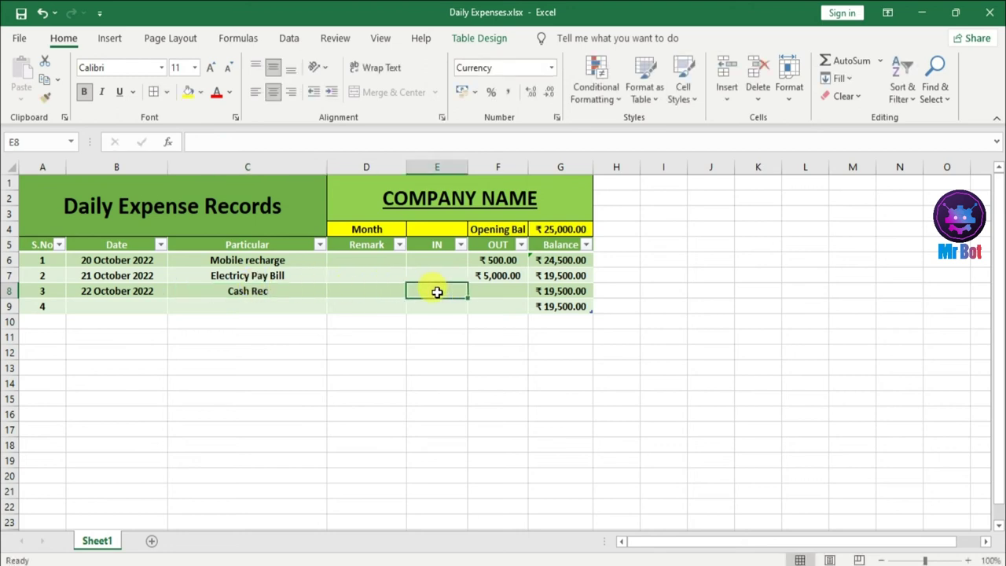
pyautogui.write('20')
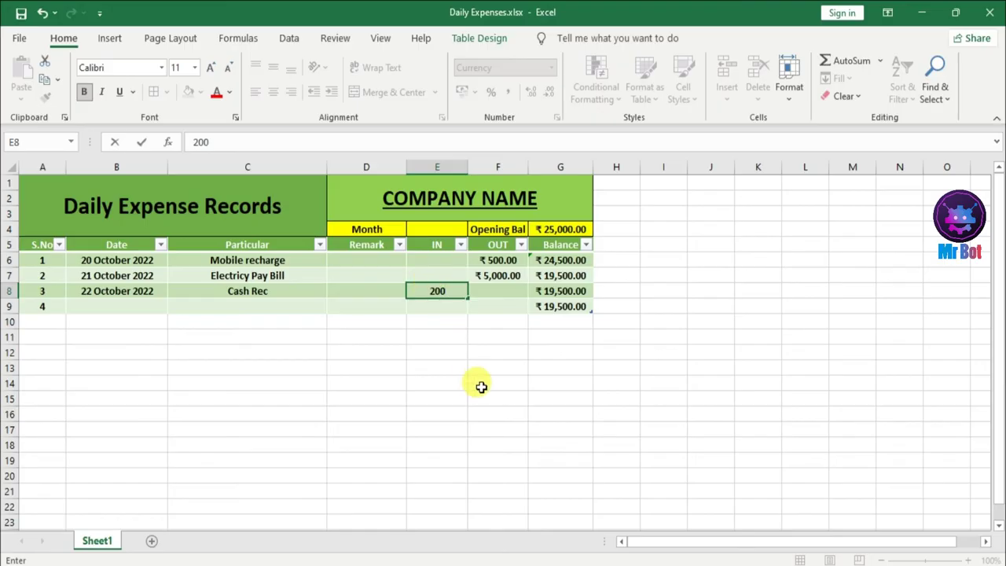
pyautogui.write('000')
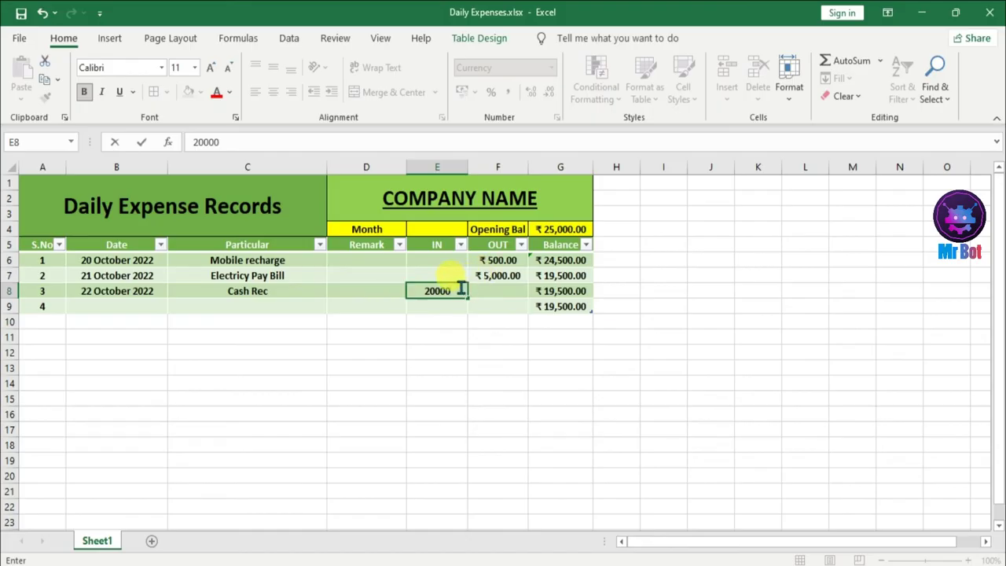
pyautogui.press('Return')
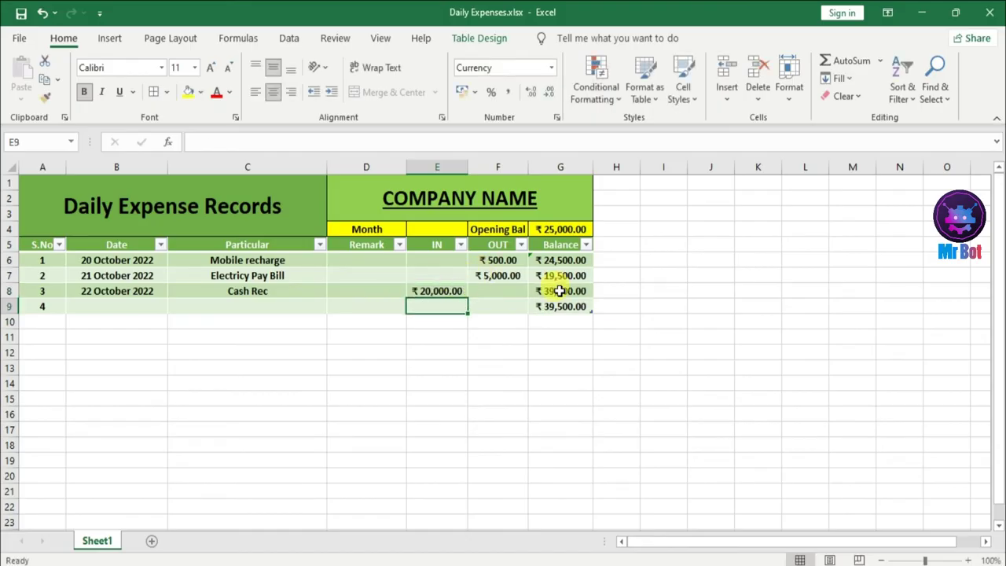
# Check the running balance formula, now showing ₹39,500.00.
pyautogui.click(580, 306)
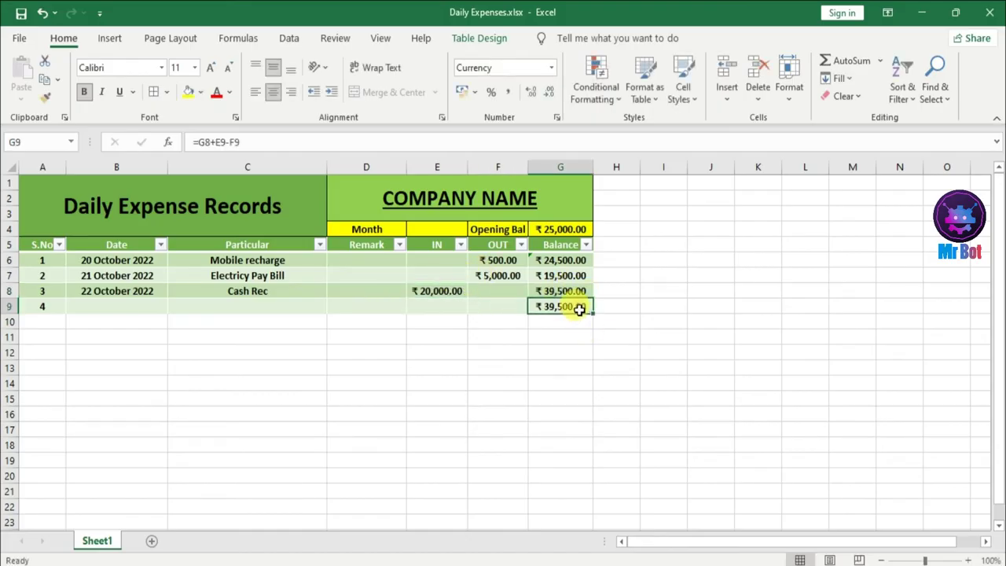
pyautogui.click(483, 355)
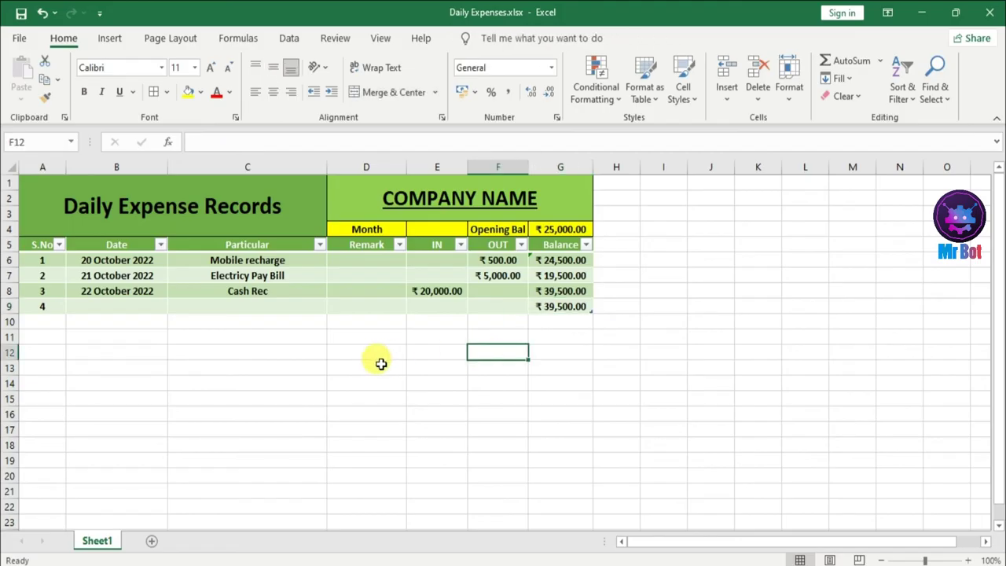
pyautogui.click(275, 382)
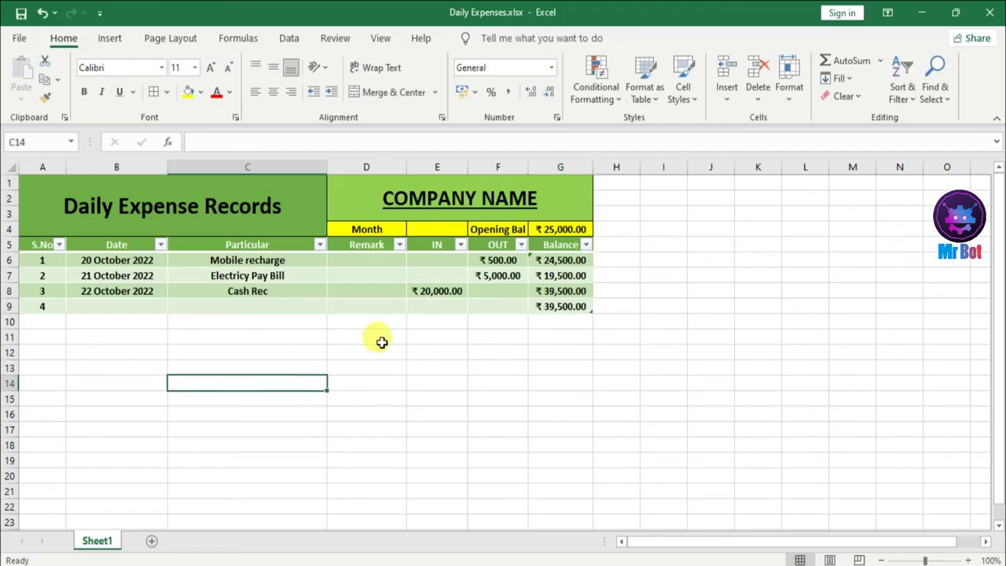
pyautogui.click(381, 343)
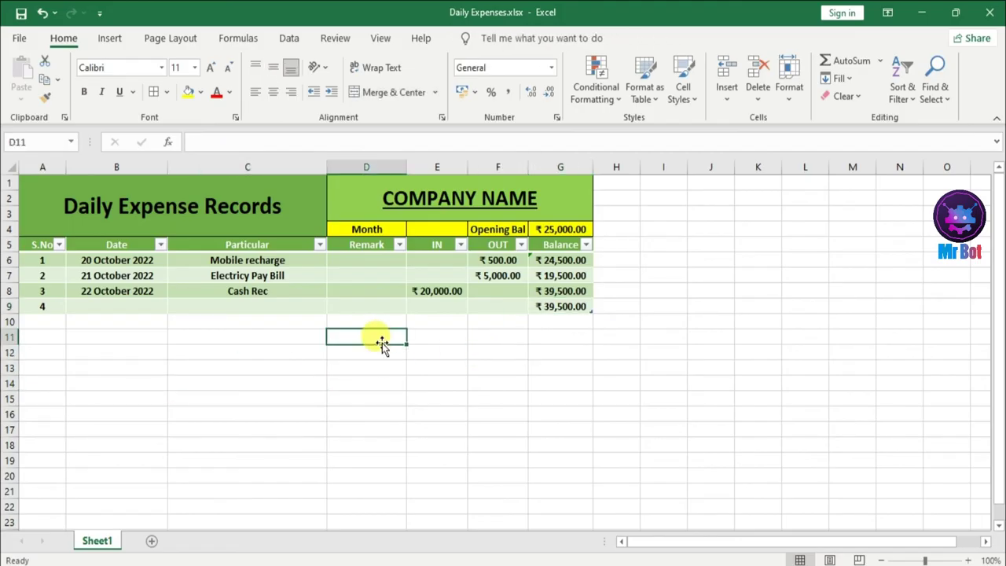
pyautogui.click(442, 334)
pyautogui.click(504, 333)
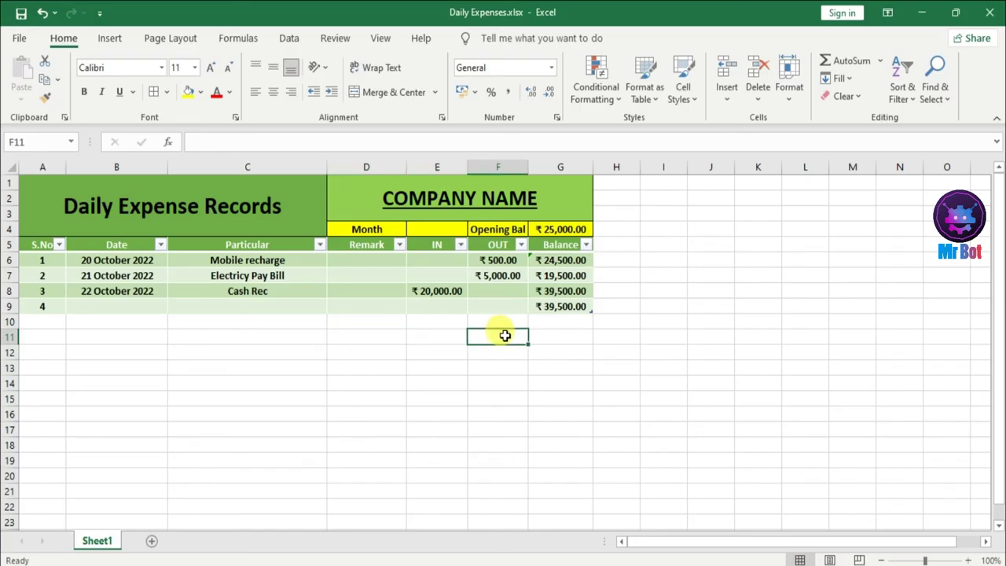
pyautogui.click(555, 337)
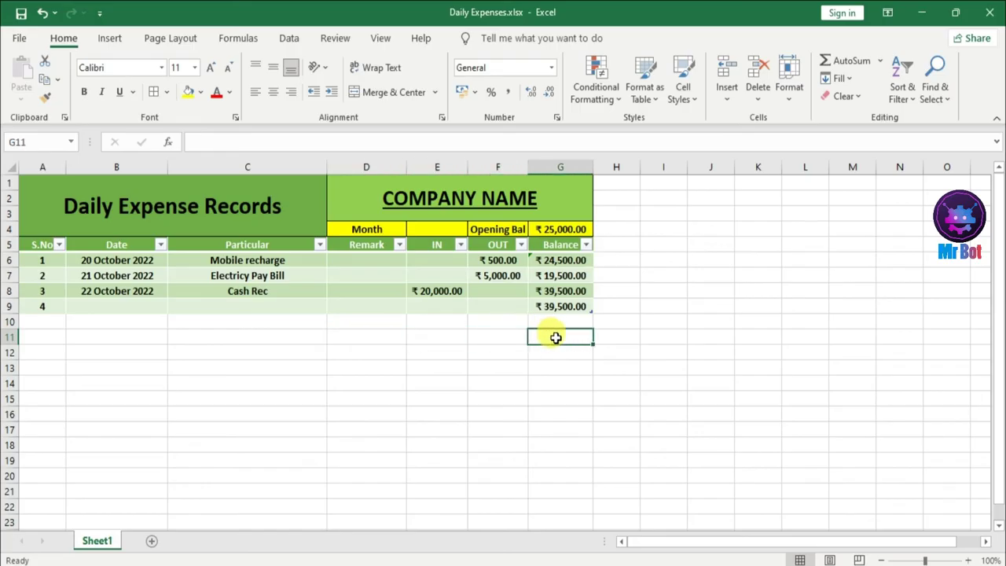
pyautogui.click(671, 199)
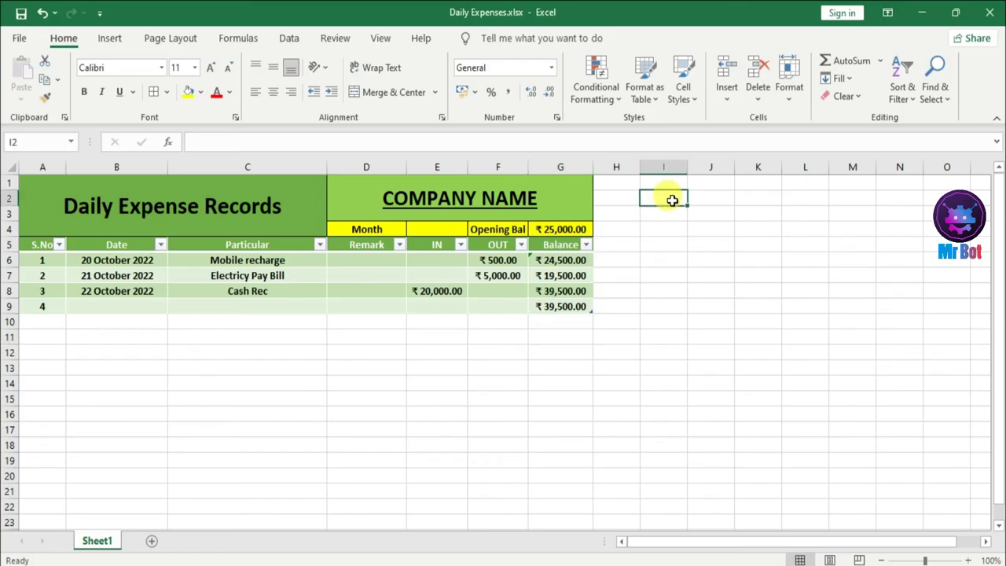
pyautogui.click(714, 364)
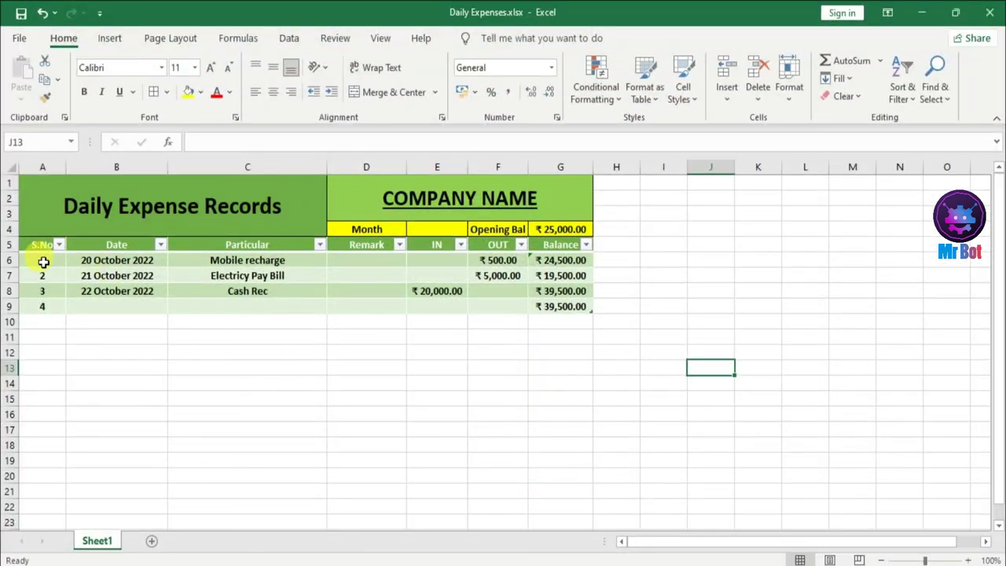
# Freeze panes at A6 so rows 1–5 stay fixed, then scroll to test.
pyautogui.click(43, 261)
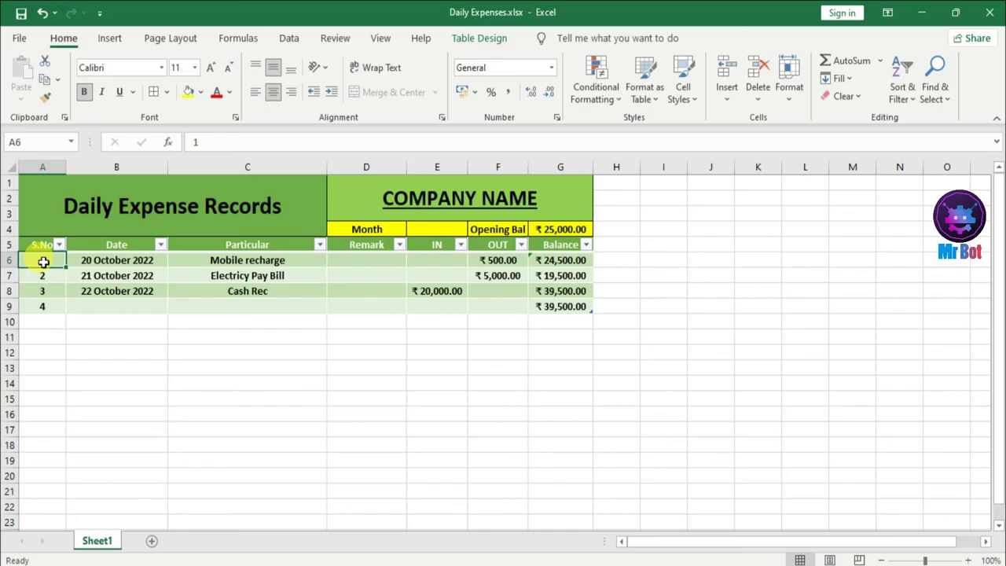
pyautogui.click(382, 39)
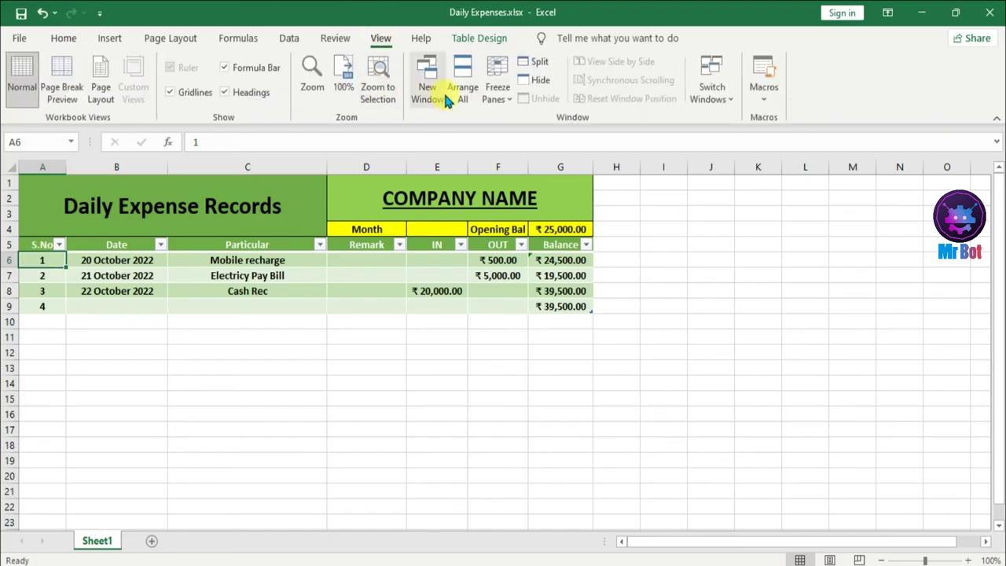
pyautogui.click(513, 102)
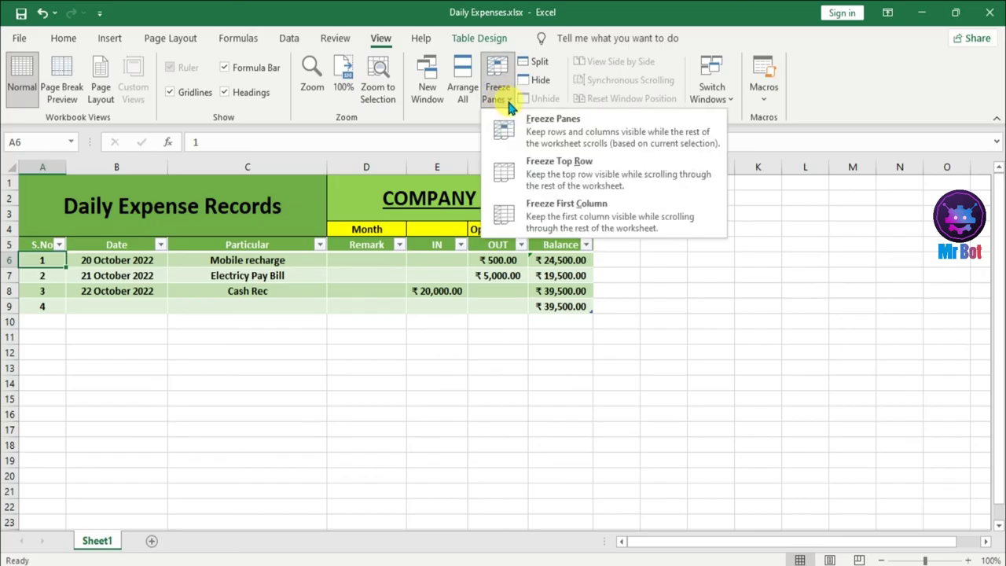
pyautogui.click(552, 140)
pyautogui.click(669, 318)
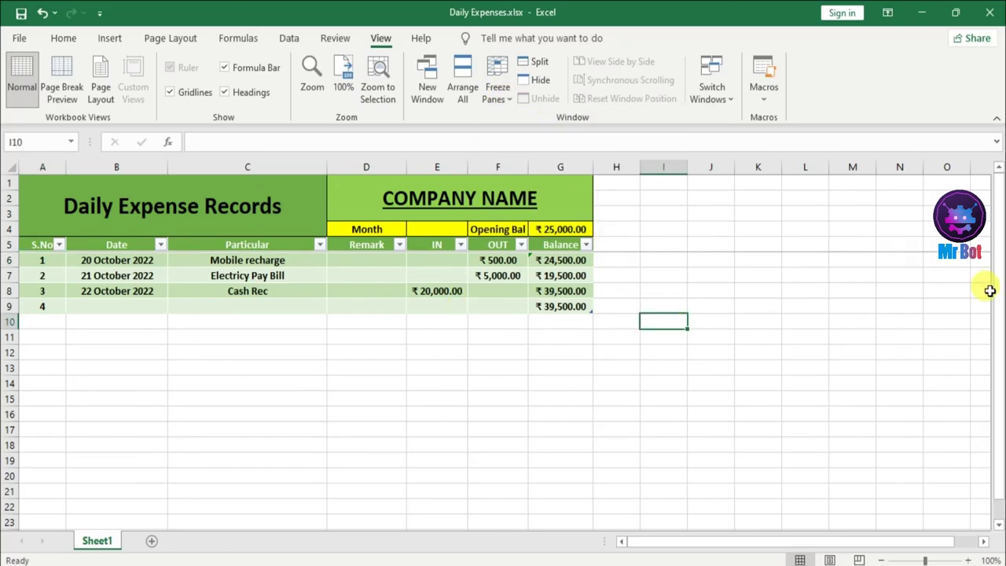
pyautogui.moveTo(1002, 269)
pyautogui.mouseDown()
pyautogui.moveTo(998, 315)
pyautogui.moveTo(999, 268)
pyautogui.mouseUp()
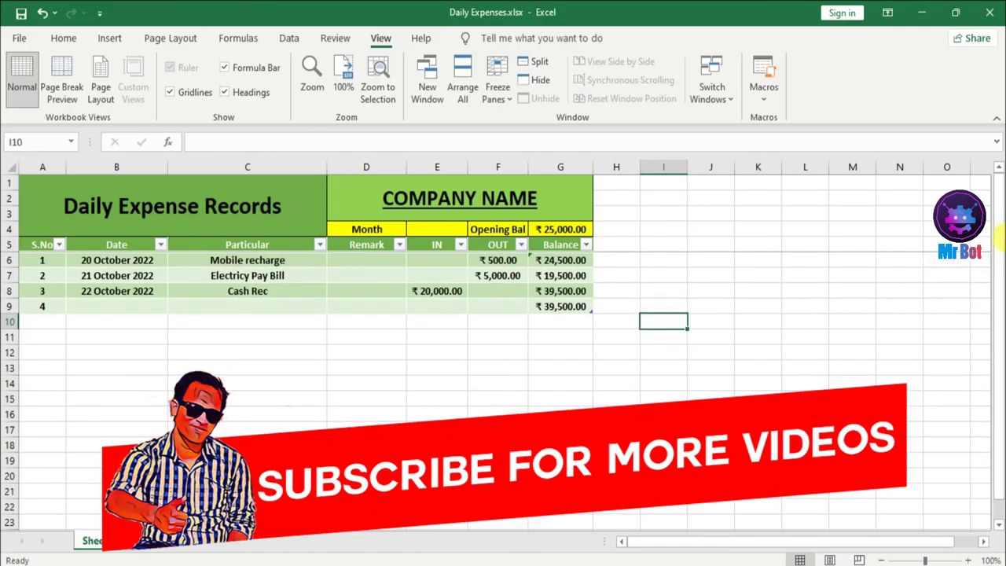
pyautogui.click(216, 245)
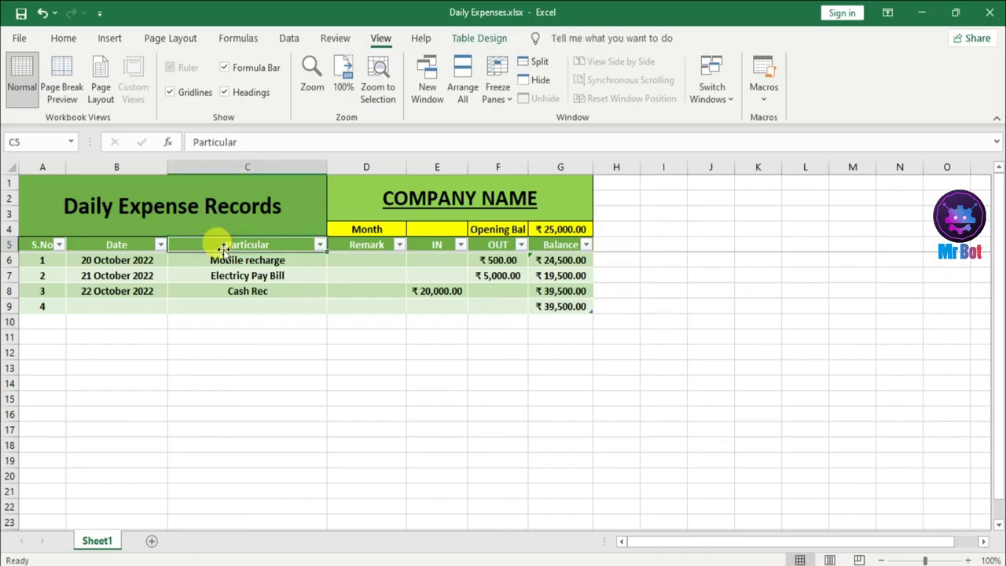
# Enter entry 4: 23 October 2022, petrol, OUT 2000, leaving ₹37,500.00 balance.
pyautogui.click(114, 308)
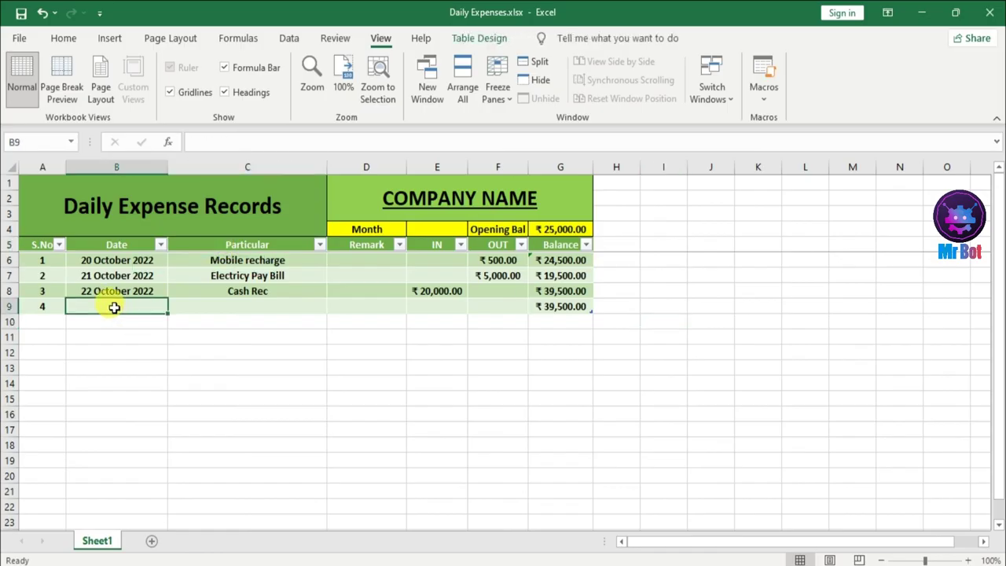
pyautogui.write('23-')
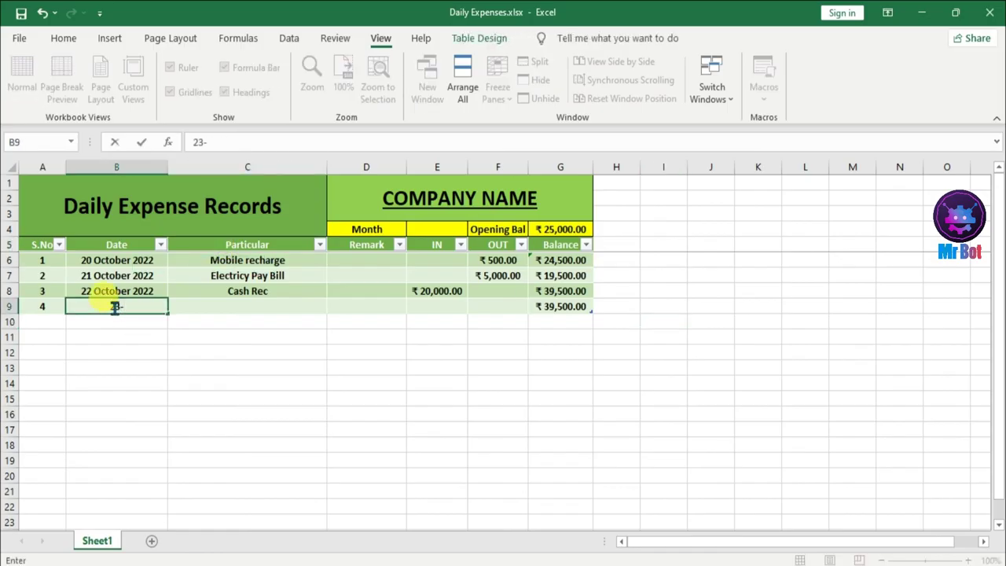
pyautogui.write('10-22')
pyautogui.press('Return')
pyautogui.click(229, 308)
pyautogui.write('pe')
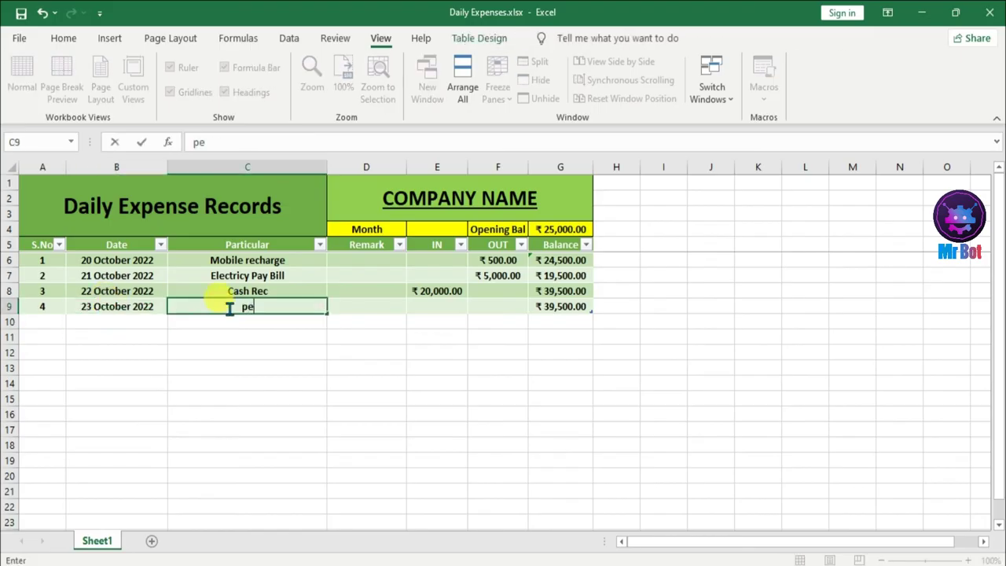
pyautogui.write('trol')
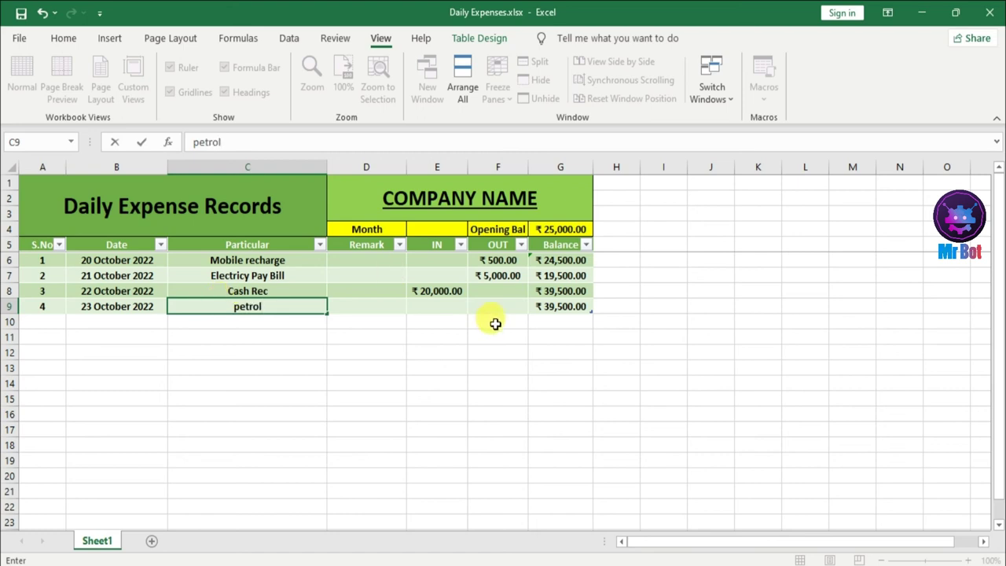
pyautogui.click(501, 312)
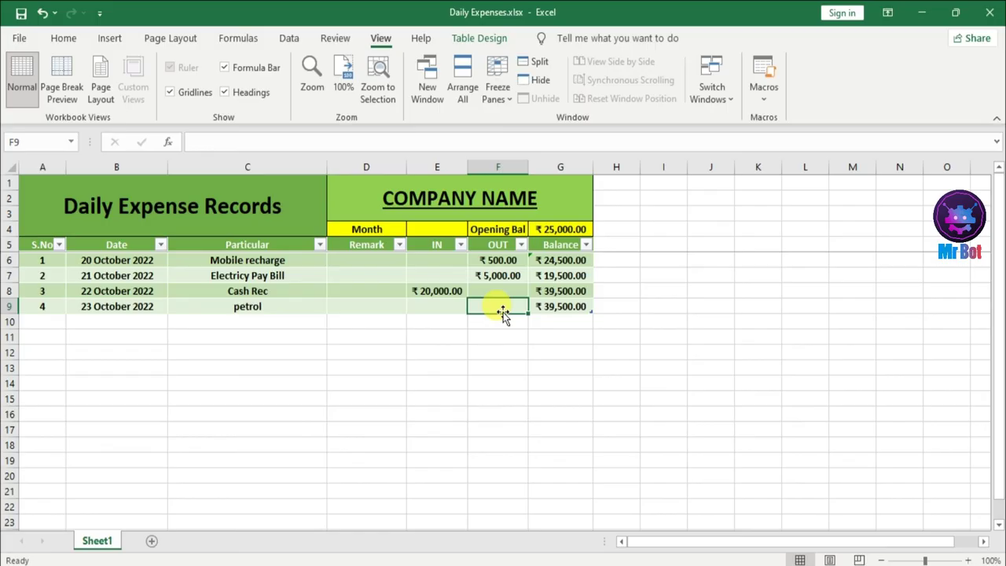
pyautogui.write('200')
pyautogui.press('Return')
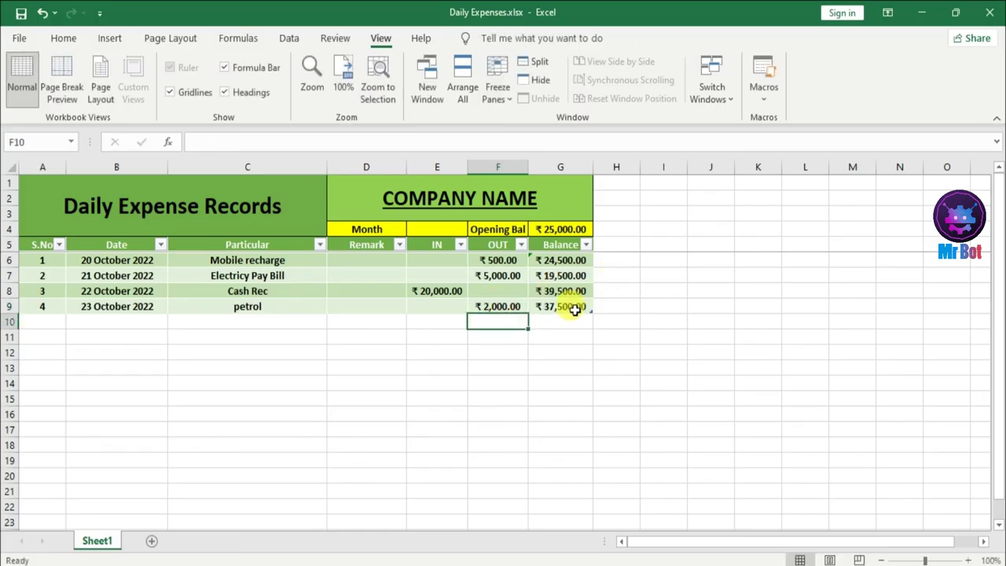
pyautogui.click(575, 309)
pyautogui.click(558, 370)
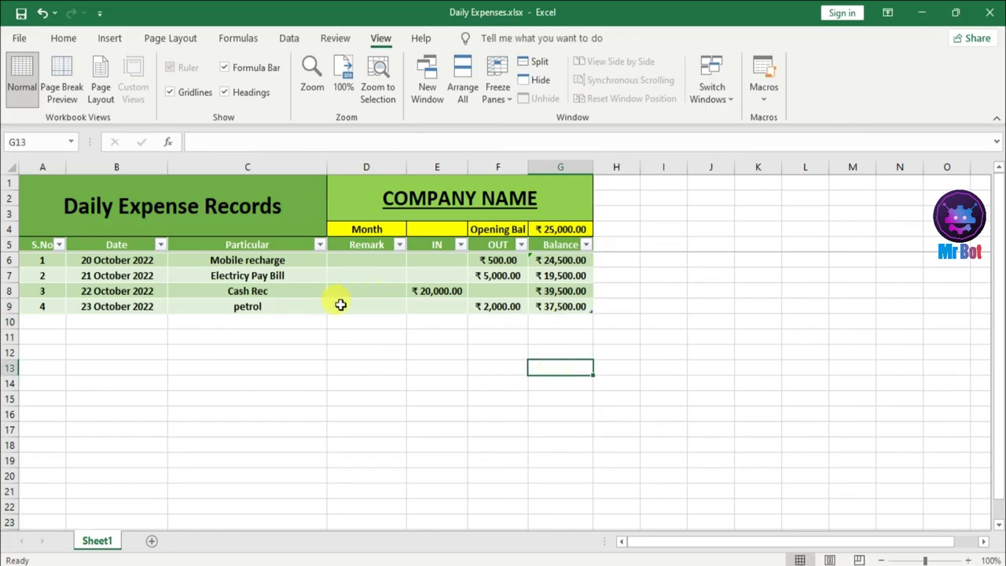
pyautogui.click(394, 305)
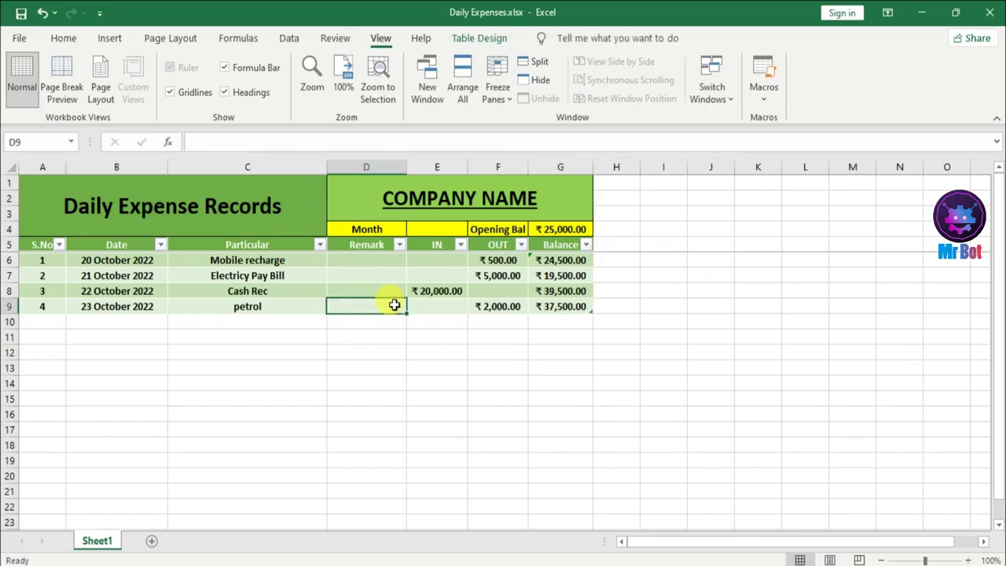
# Leave the petrol row's remark blank and enter serial number 5 in A10.
pyautogui.press('Down')
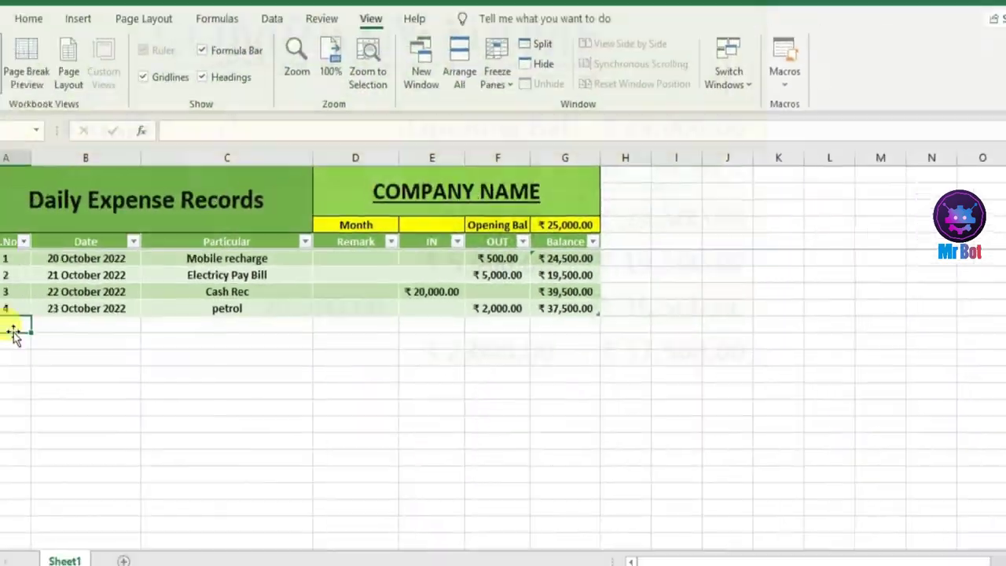
pyautogui.click(49, 322)
pyautogui.write('5')
pyautogui.press('Return')
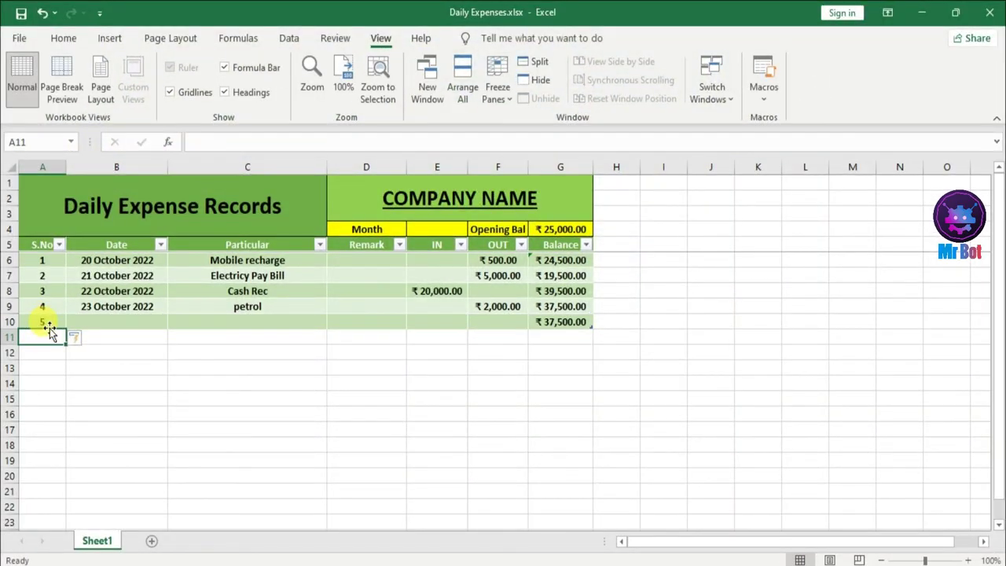